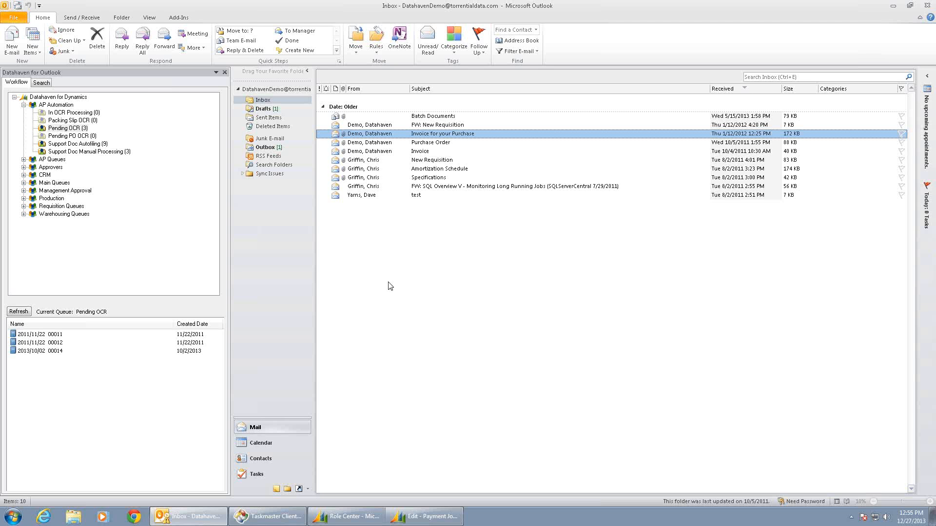
Add the Invoice_0004.tif attachment from the "Invoice for your Purchase" email to the Pending OCR queue and reload that queue.
left_click(79, 128)
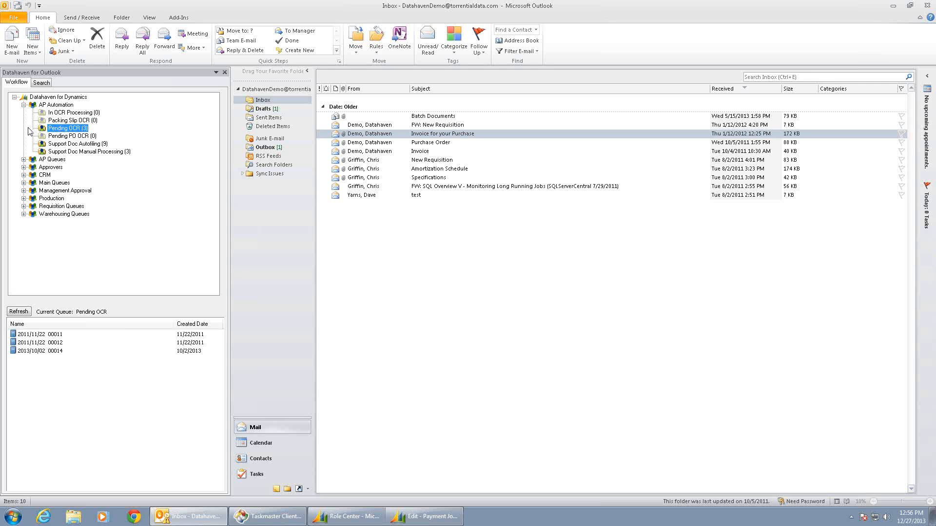
double_click(362, 136)
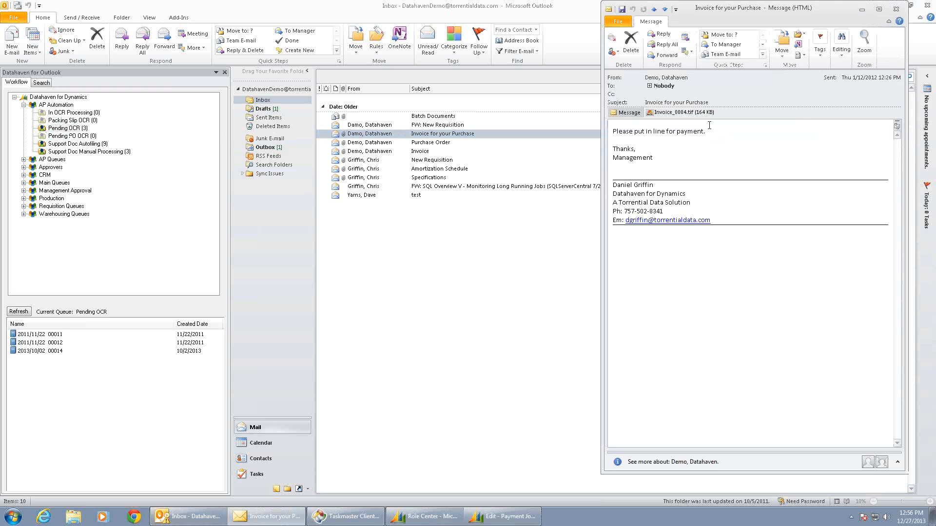
left_click(688, 112)
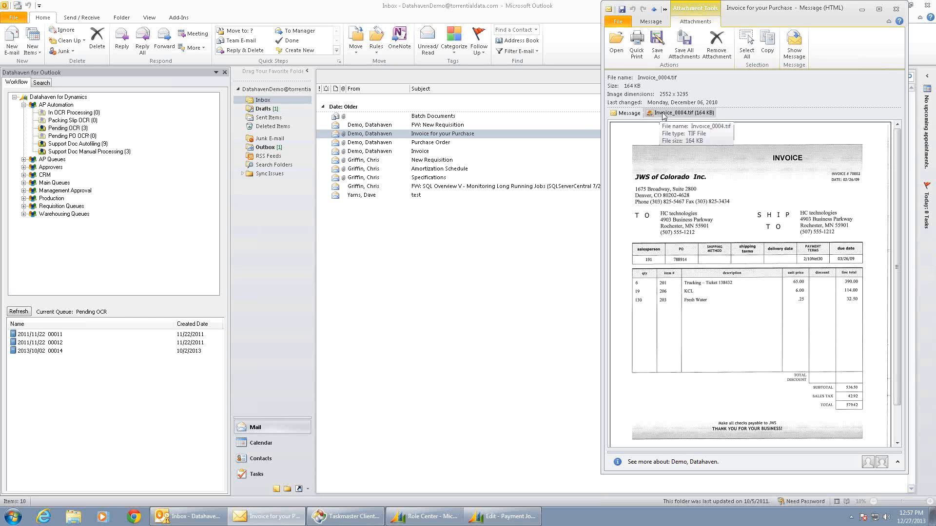
left_click_drag(663, 116, 58, 130)
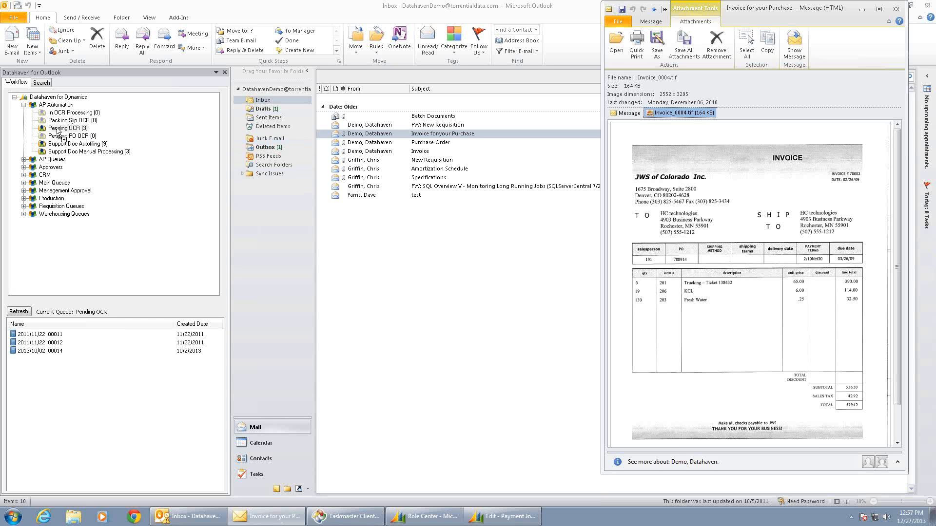
left_click_drag(58, 130, 57, 131)
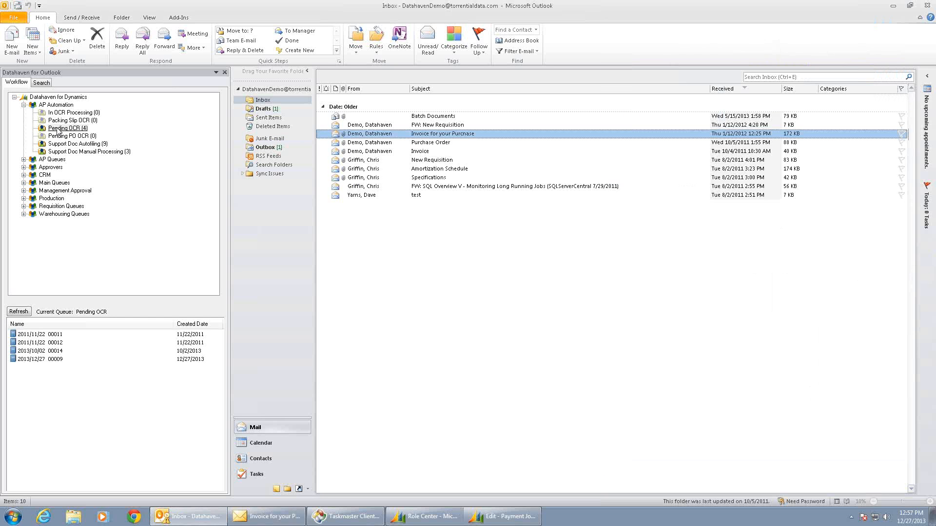
left_click(58, 130)
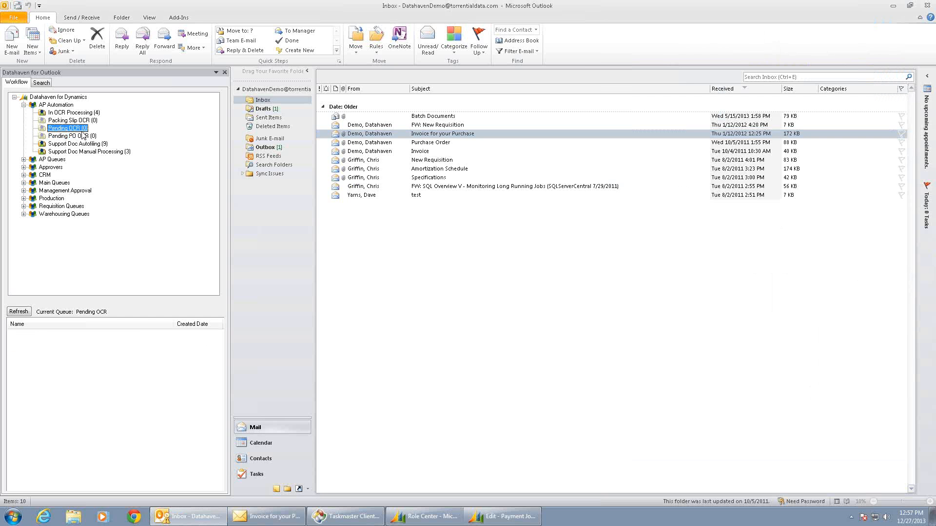
Examine both pages of document 2011/11/22 00011 from the In OCR Processing queue and close its viewer.
left_click(88, 114)
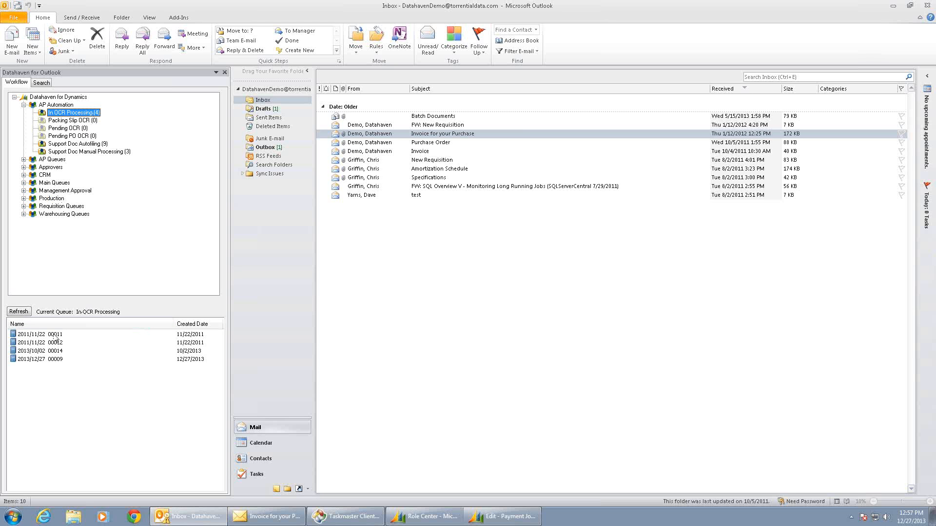
left_click(56, 335)
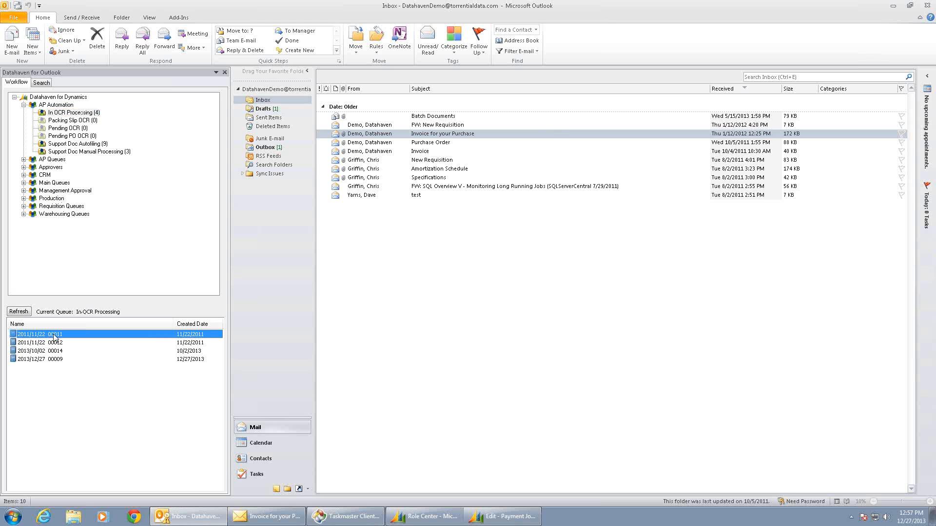
double_click(55, 335)
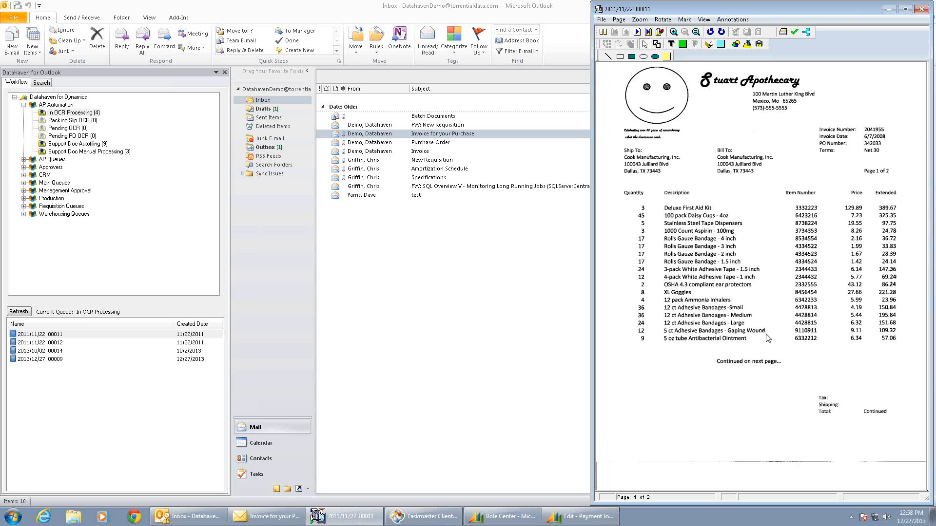
left_click(641, 32)
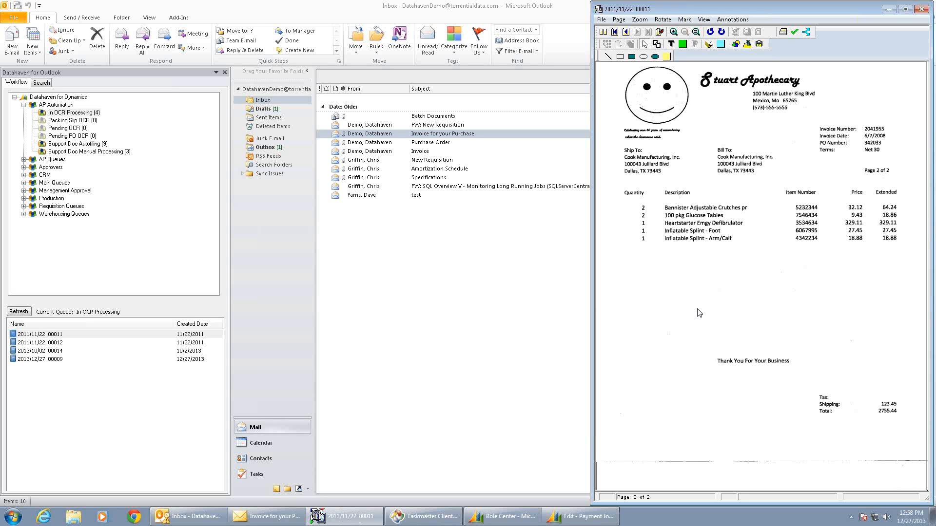
left_click(626, 32)
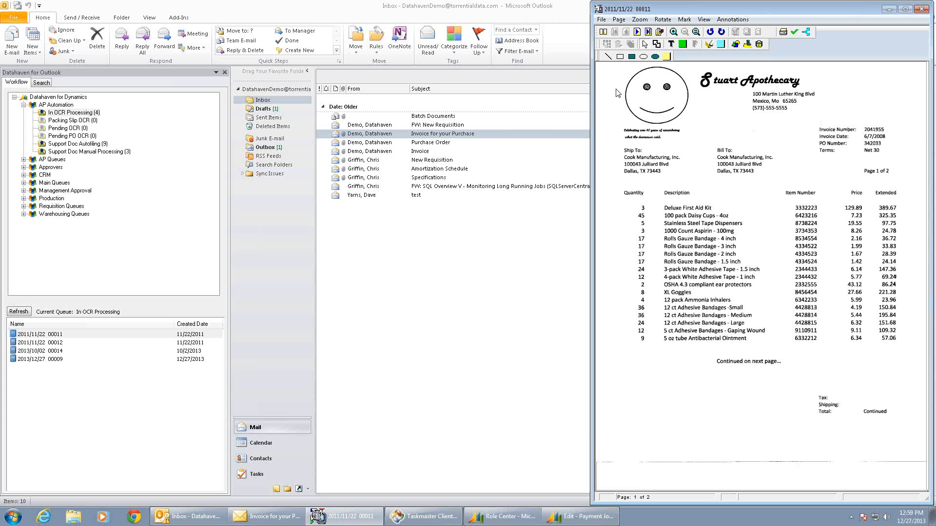
left_click(598, 9)
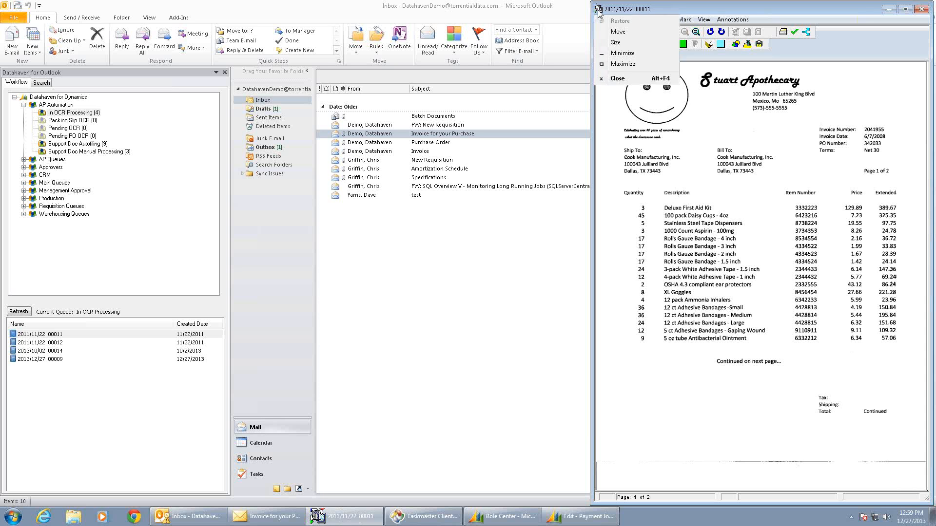
left_click(617, 78)
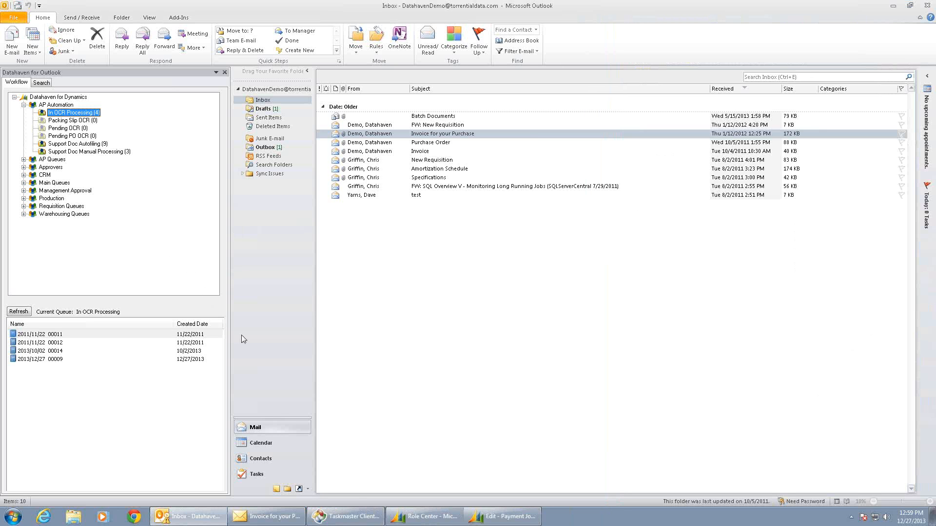
Switch to Taskmaster Client and open the pending Datahaven Demo.Verify job, batch 20130067.001, for verification.
left_click(346, 518)
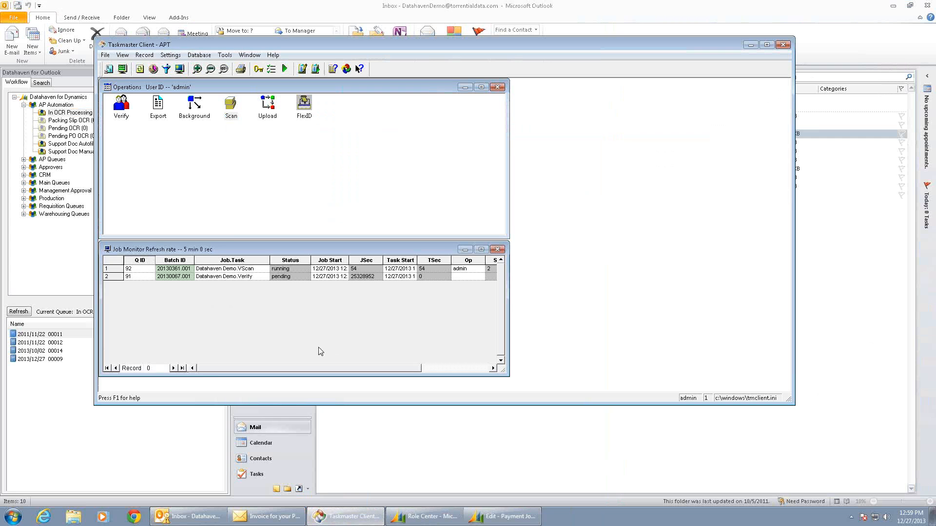
double_click(112, 277)
left_click(439, 315)
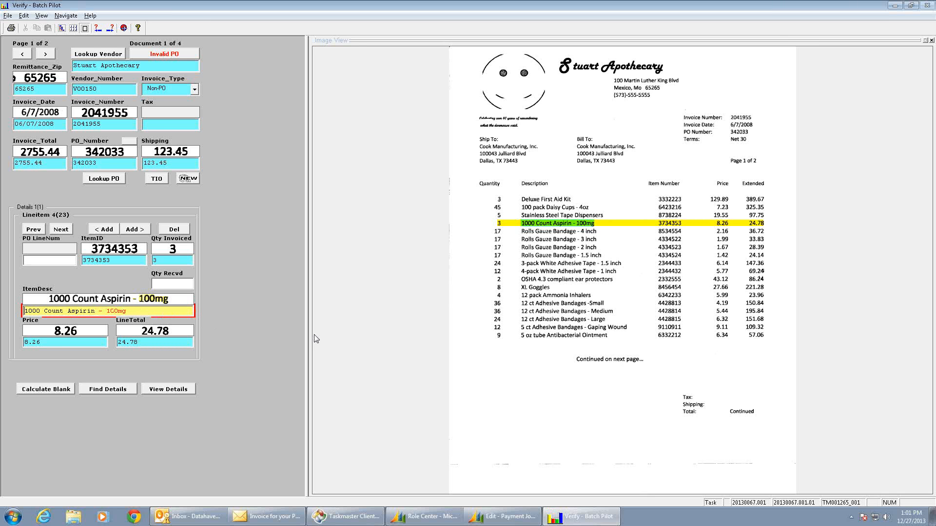
Resolve the flagged characters from line item 4, 1000 Count Aspirin - 100mg, up to line item 8, entering 0 where a digit needs correcting.
key("Return")
key("Return")
key("Return")
type("0")
key("Return")
key("Return")
Accept the flagged characters in the following line items, from Rolls Gauze Bandage - 1.5 inch through to Inflatable Splint - Foot.
key("Return")
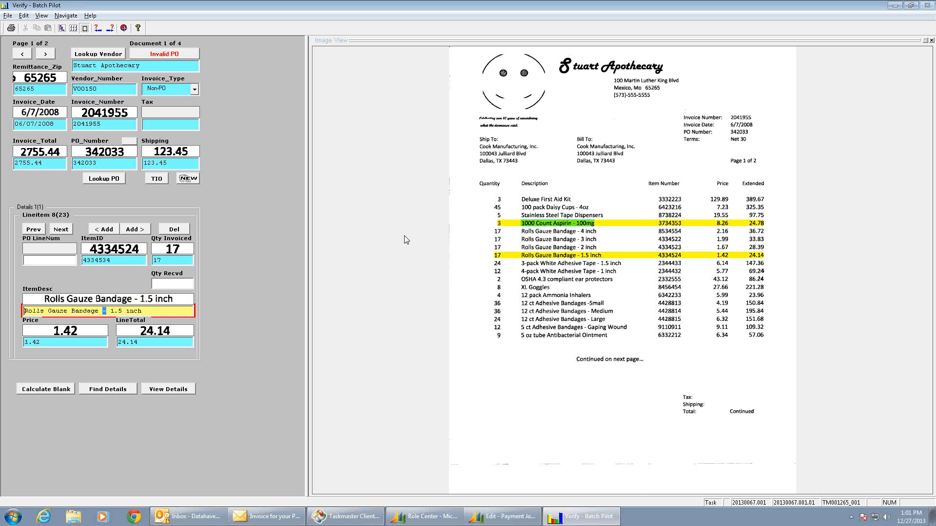
key("Return")
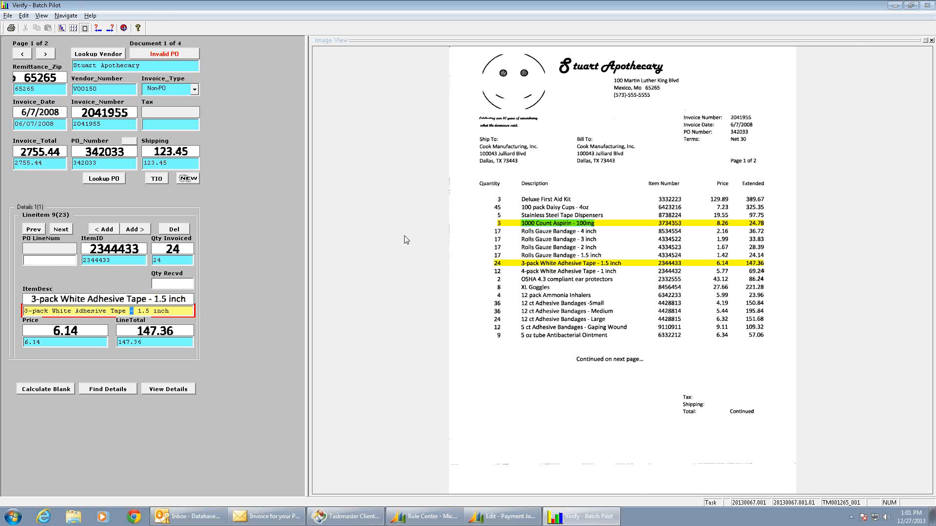
key("Return")
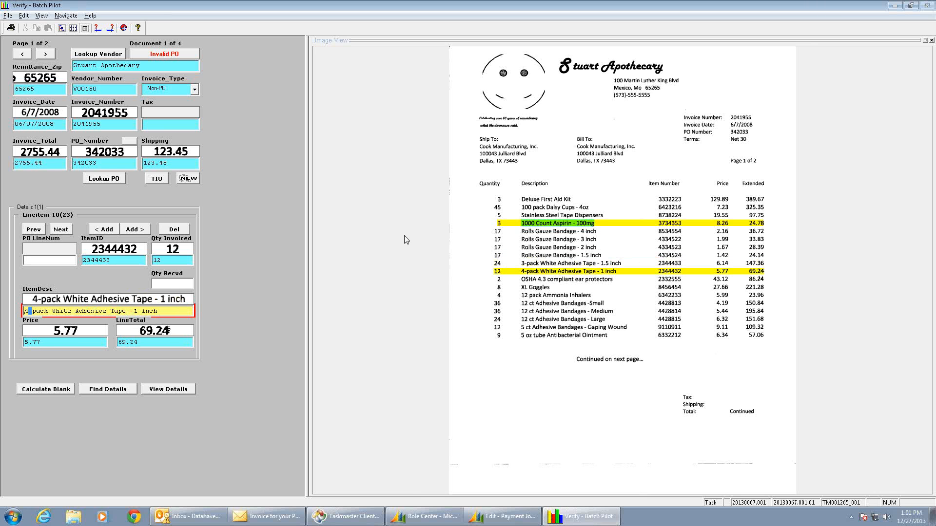
key("Return")
key("Return")
key("Return")
key("Return")
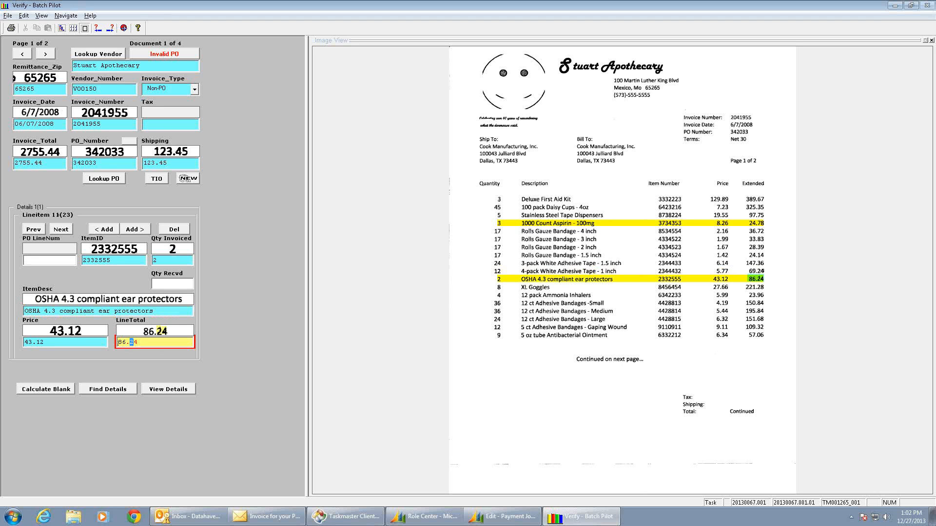
key("Return")
key("Return")
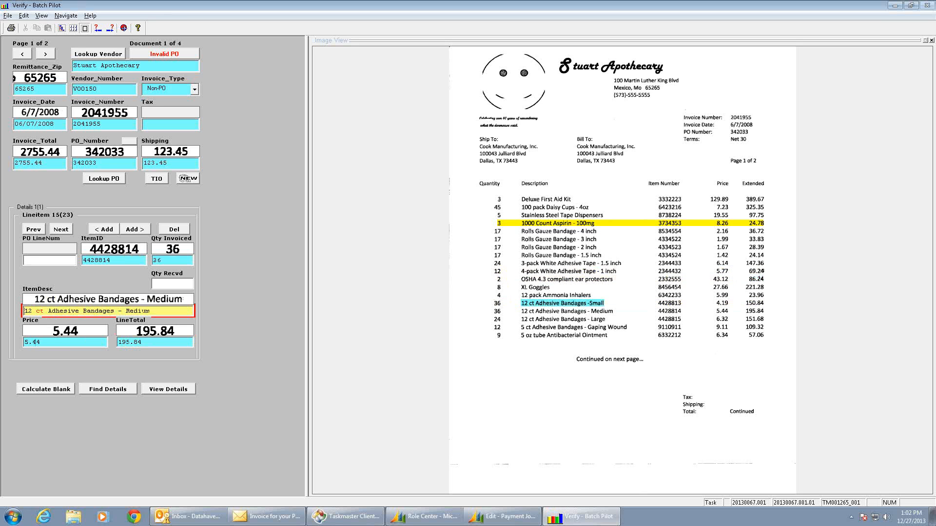
key("Return")
key("Return")
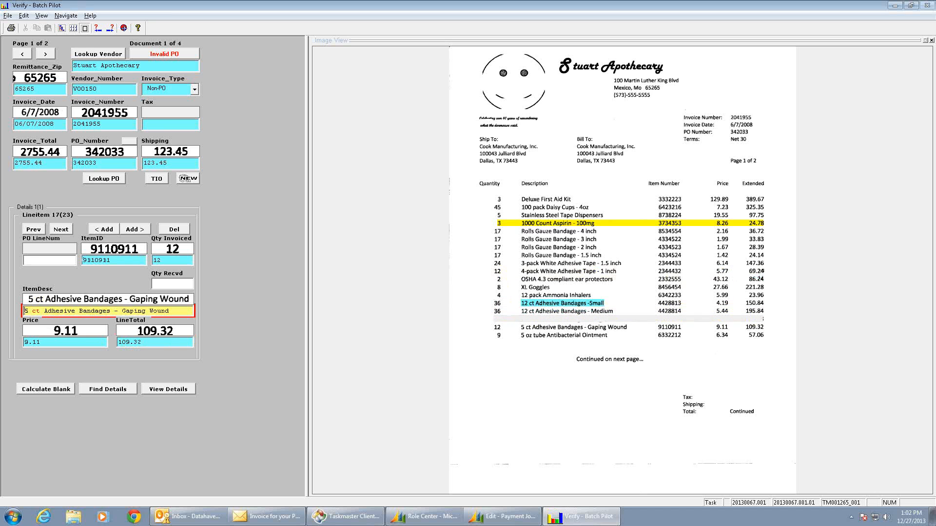
key("Return")
key("Return")
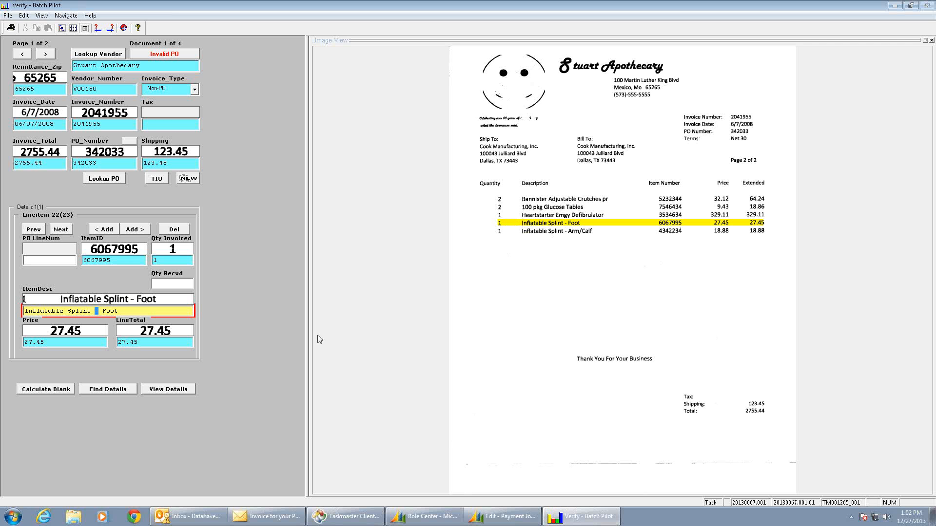
Review the Stuart Apothecary invoice's full line-item table and totals, accept them, and validate the page to go on to the next document.
left_click(163, 390)
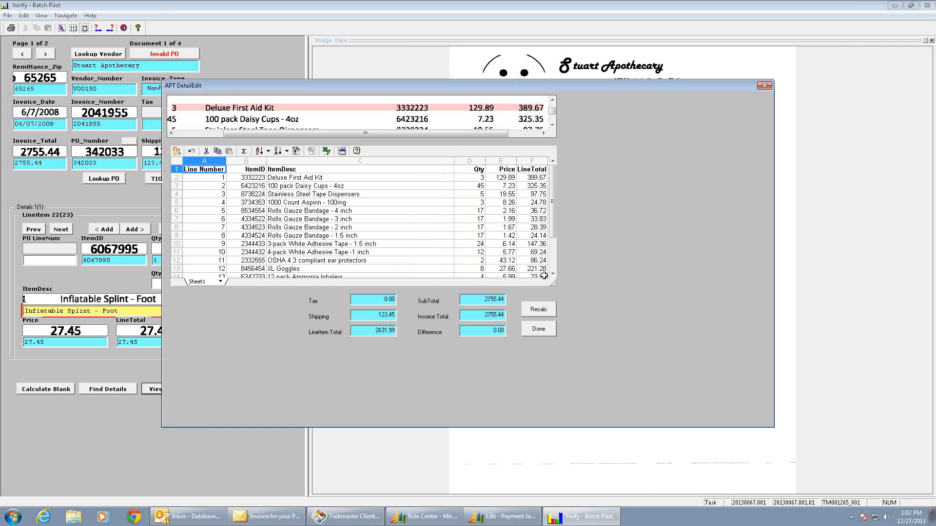
scroll(552, 274, "down", 4)
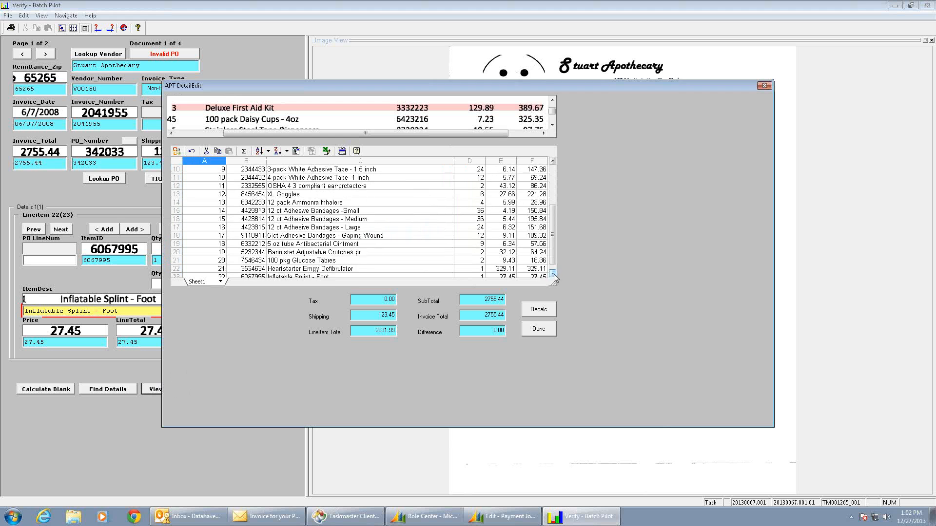
scroll(554, 276, "down", 3)
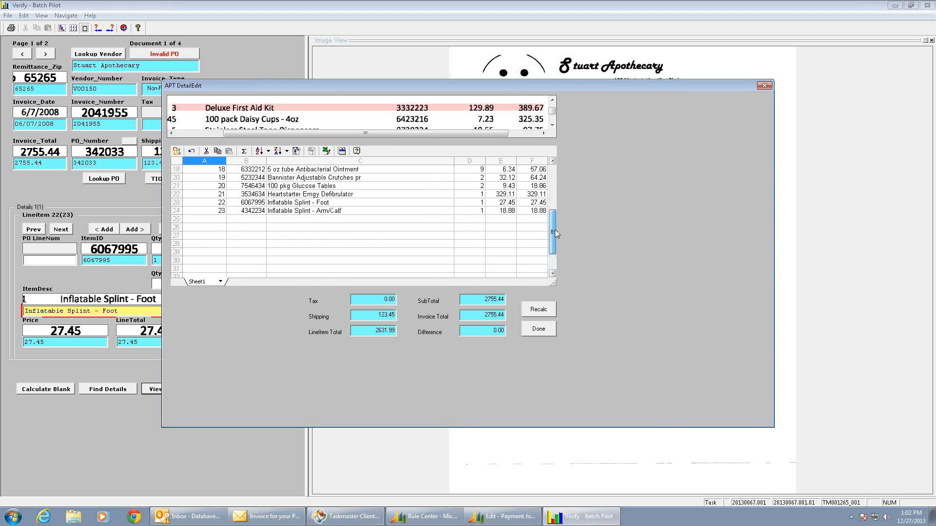
scroll(565, 186, "up", 6)
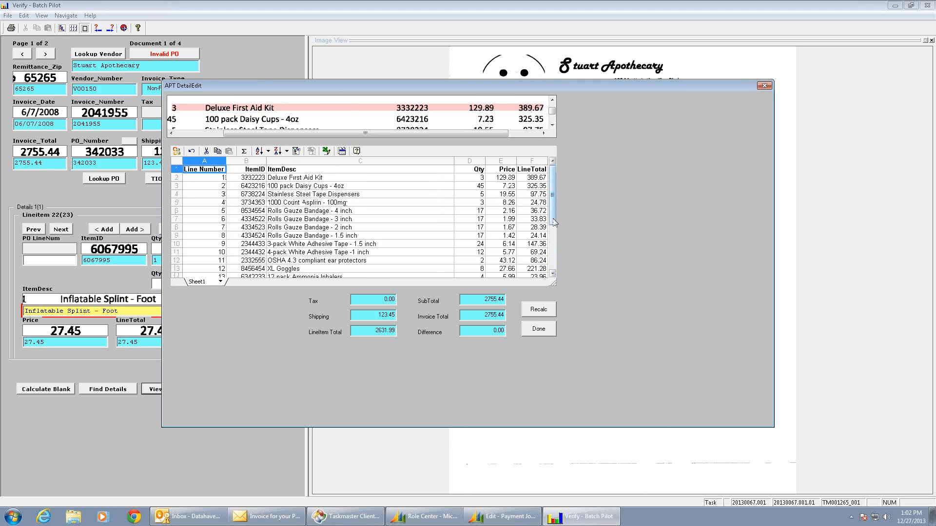
left_click(553, 274)
scroll(553, 274, "down", 3)
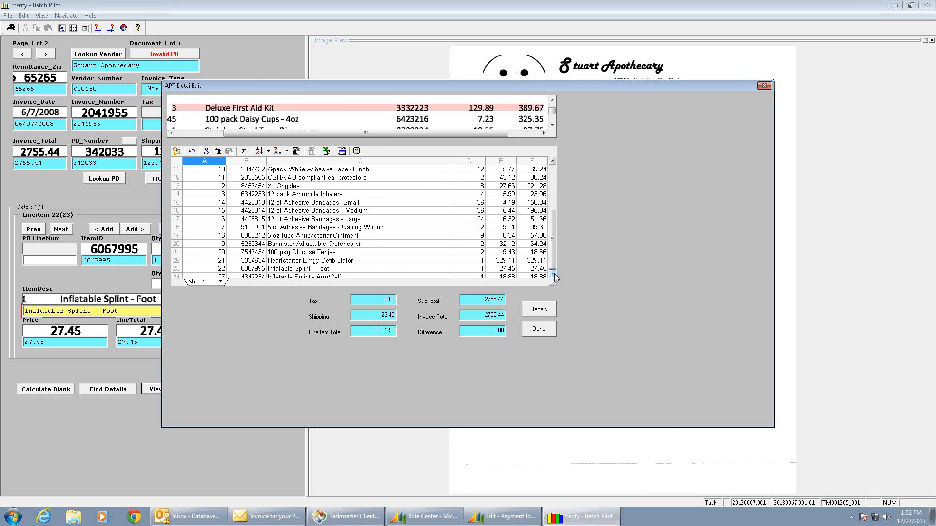
scroll(552, 274, "down", 3)
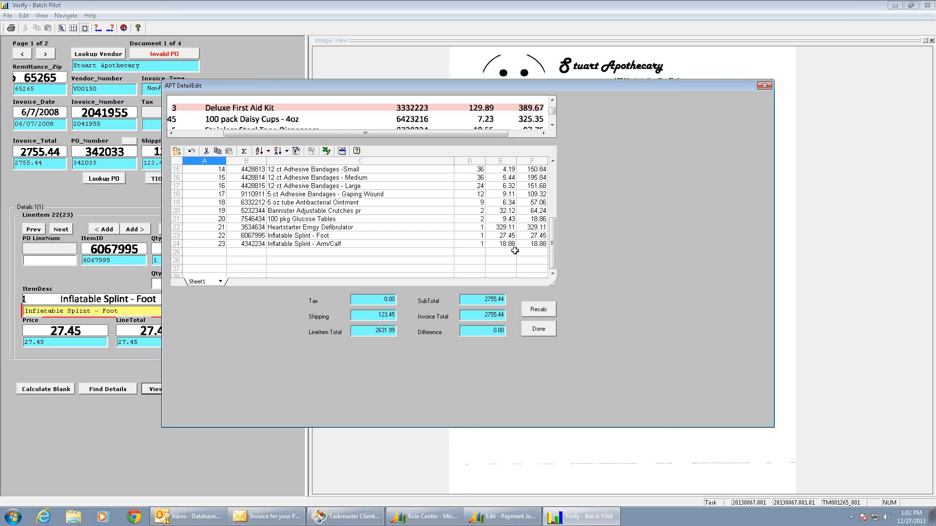
left_click(540, 330)
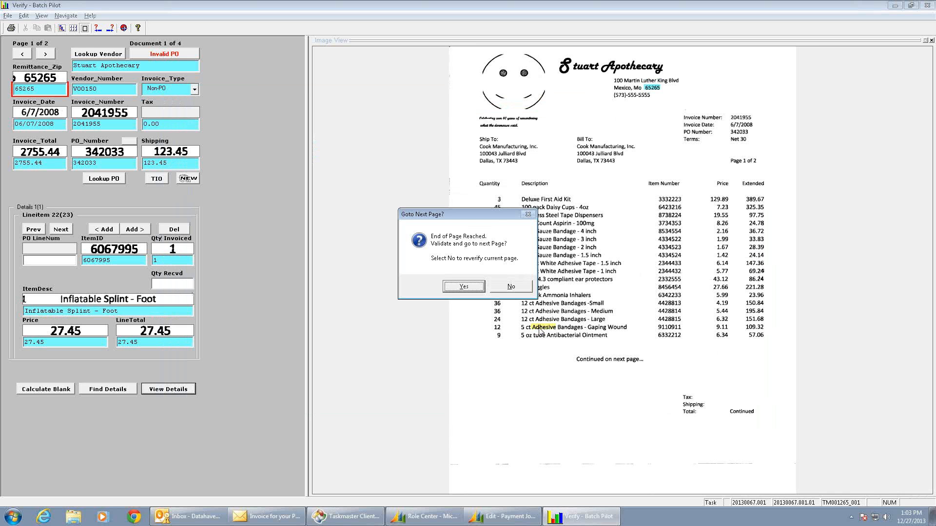
key("Return")
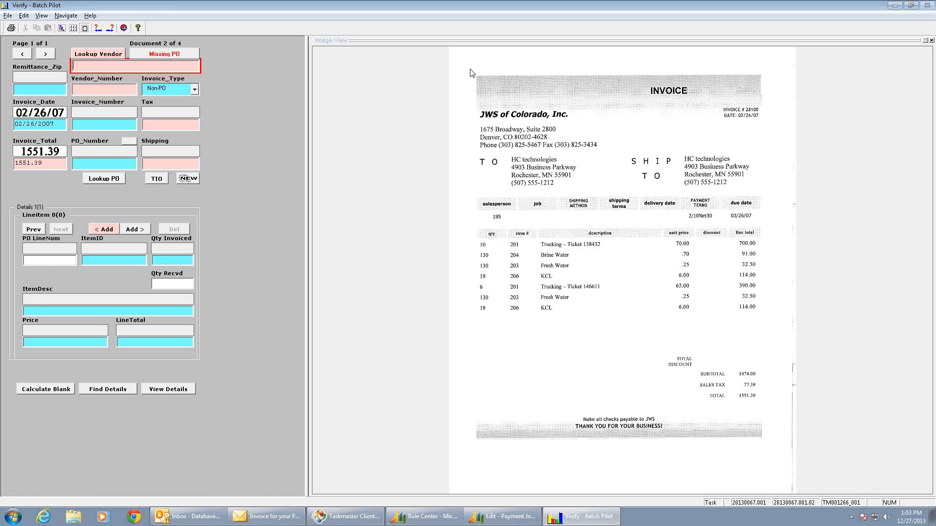
Look up the vendor with JWS and the remittance ZIP captured from the invoice image, and assign JWS of Colorado, Inc.
type("JWS")
left_click(35, 89)
left_click(528, 142)
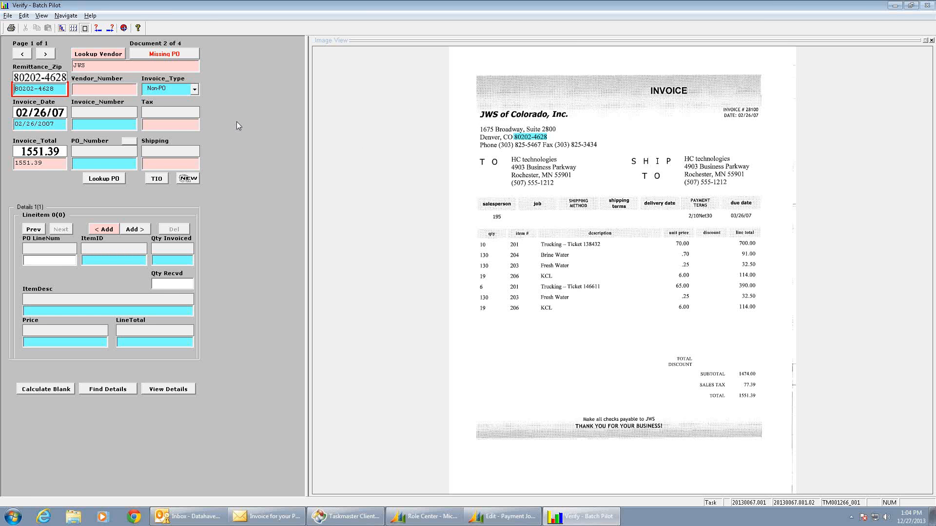
left_click(103, 54)
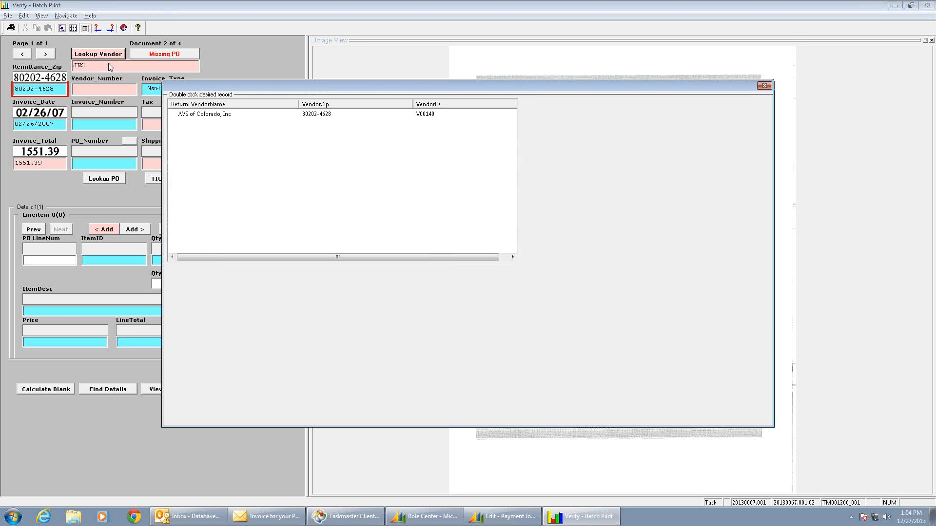
left_click(220, 115)
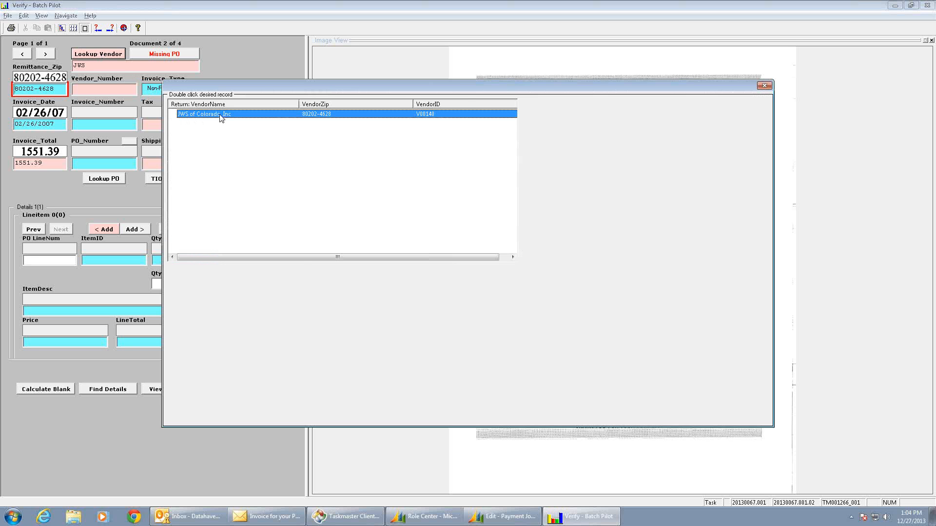
double_click(221, 115)
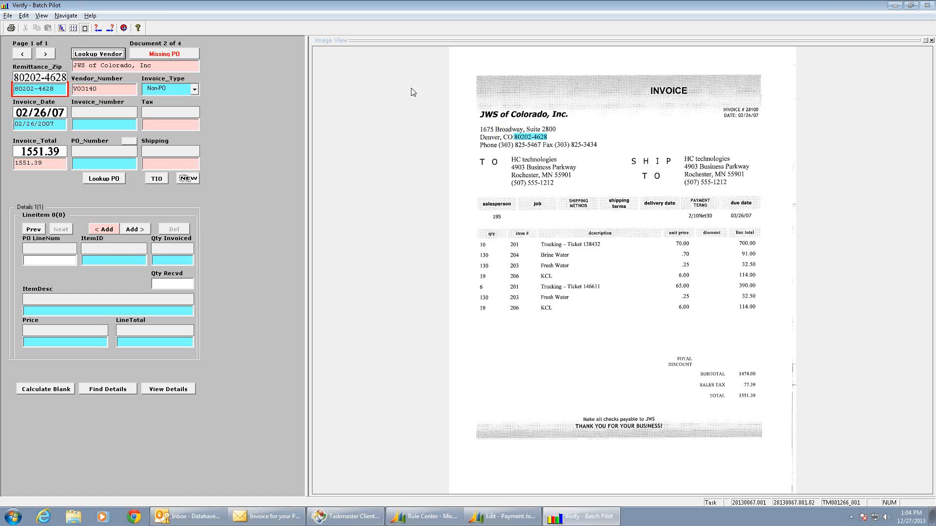
Check the JWS invoice's date and total, and capture its invoice number and the 77.39 sales tax from the image.
left_click(59, 125)
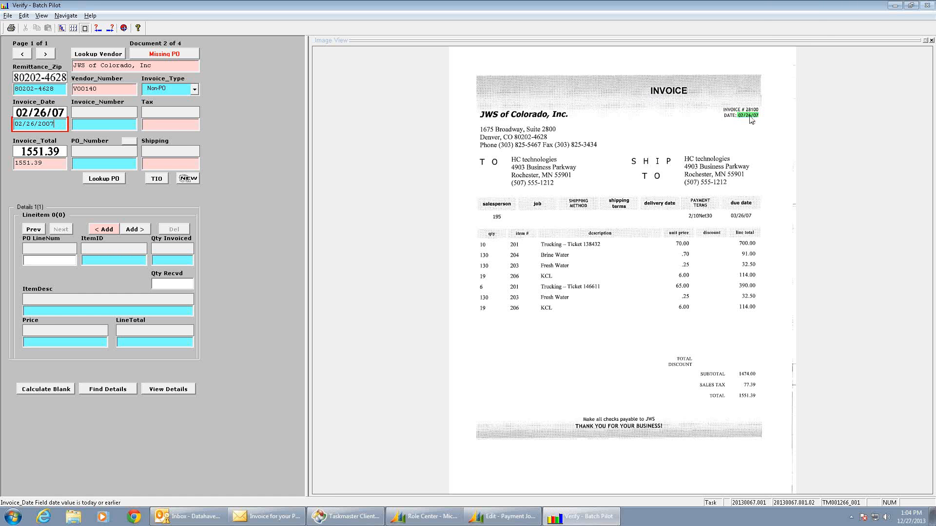
left_click(52, 167)
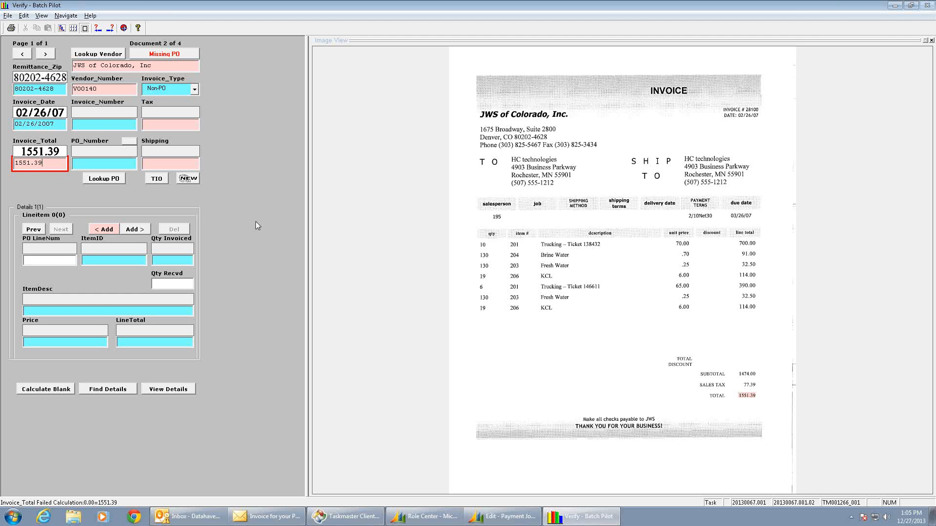
left_click(90, 124)
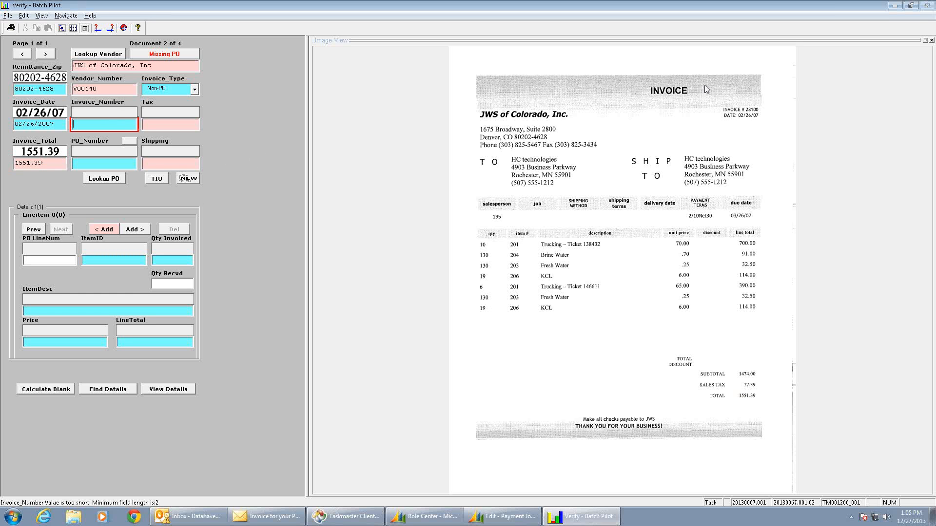
left_click(754, 113)
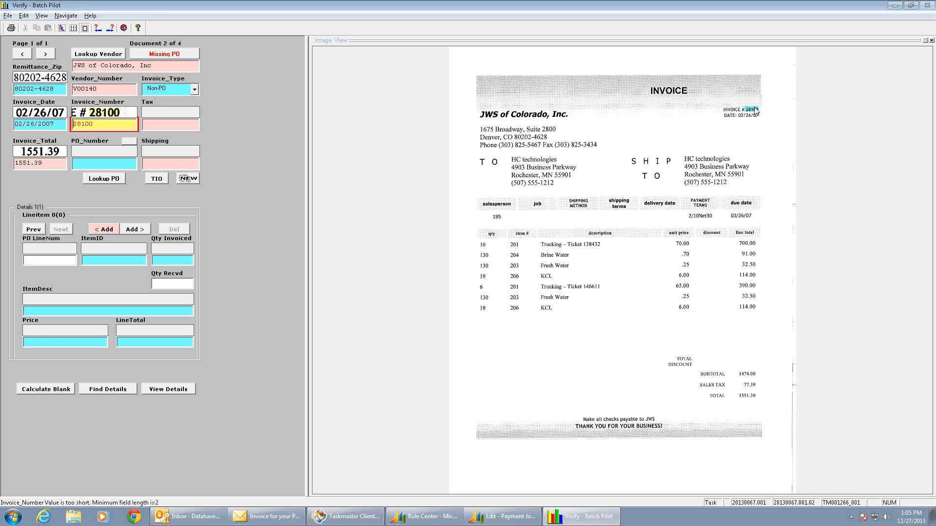
key("Return")
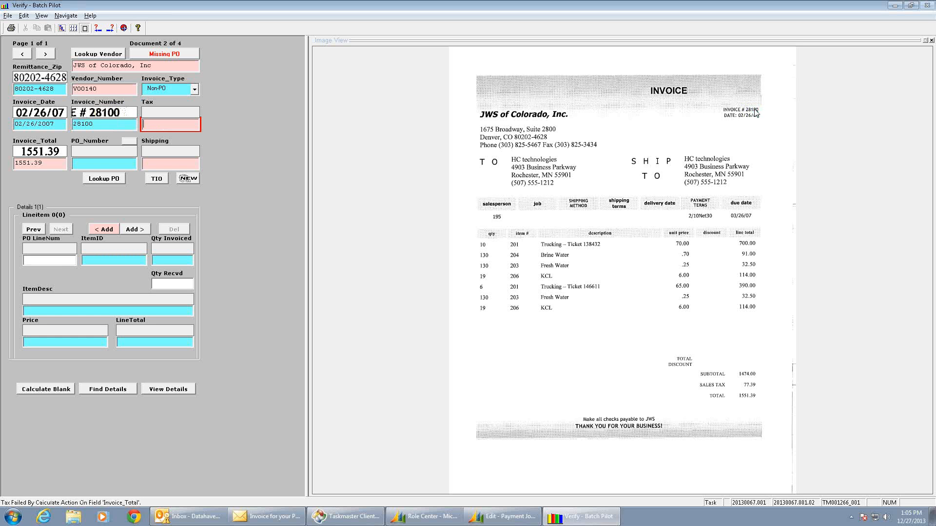
left_click(748, 386)
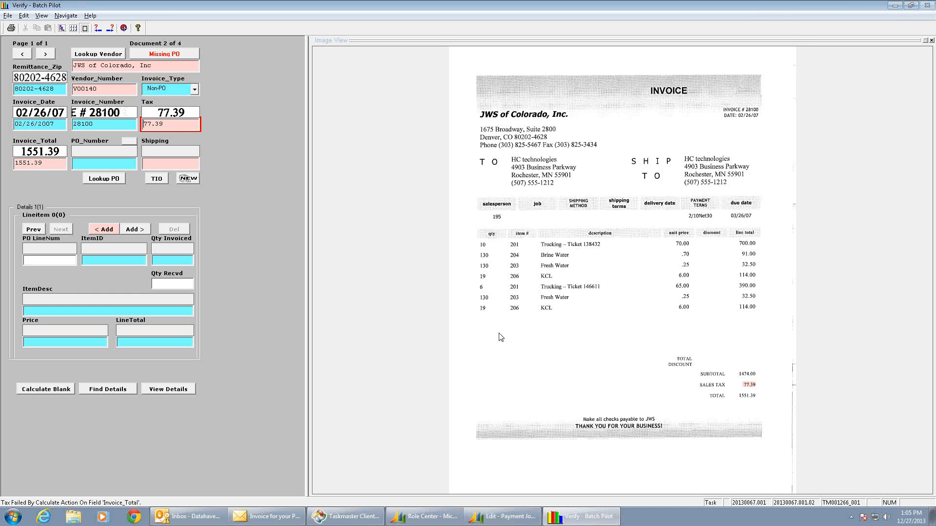
left_click(107, 126)
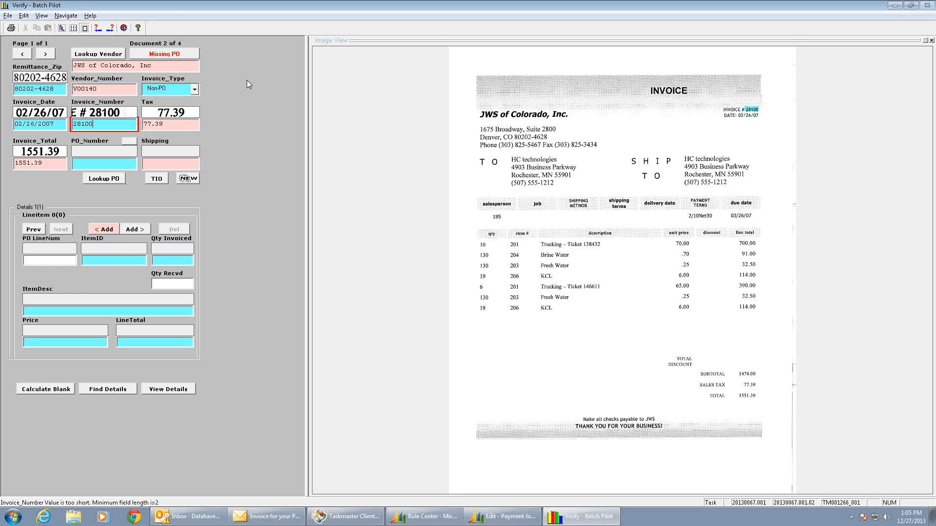
Add a line item captured from the invoice's first row: item 201, quantity 10, Trucking - Ticket 138432, price 70.00, line total 700.00.
left_click(111, 260)
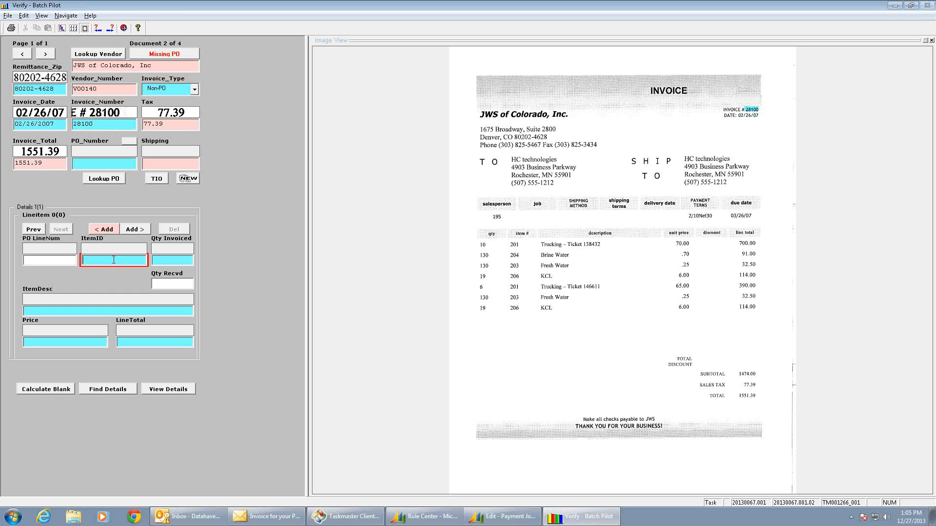
left_click(135, 229)
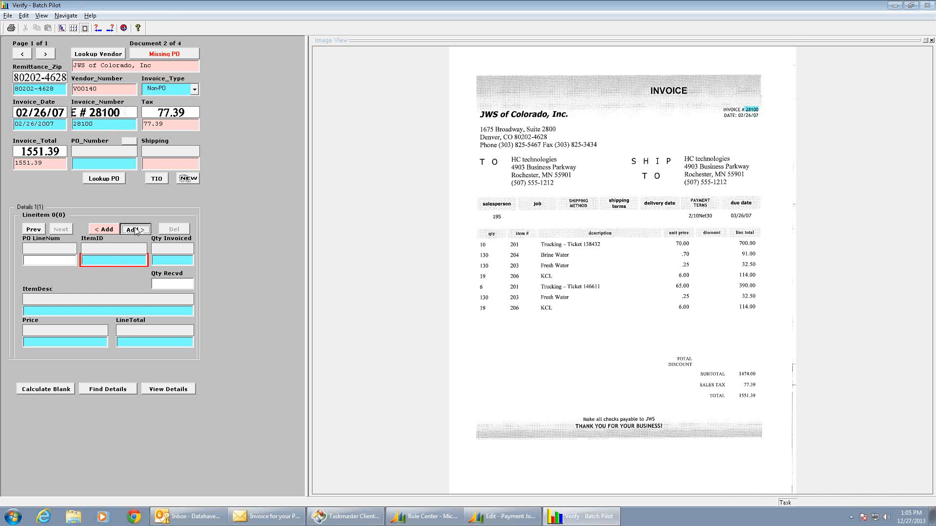
left_click(513, 244)
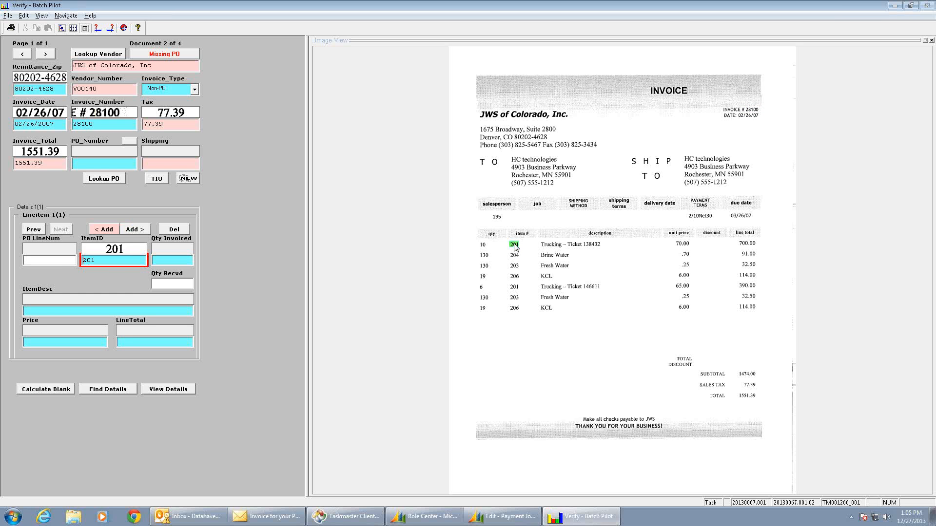
left_click(483, 244)
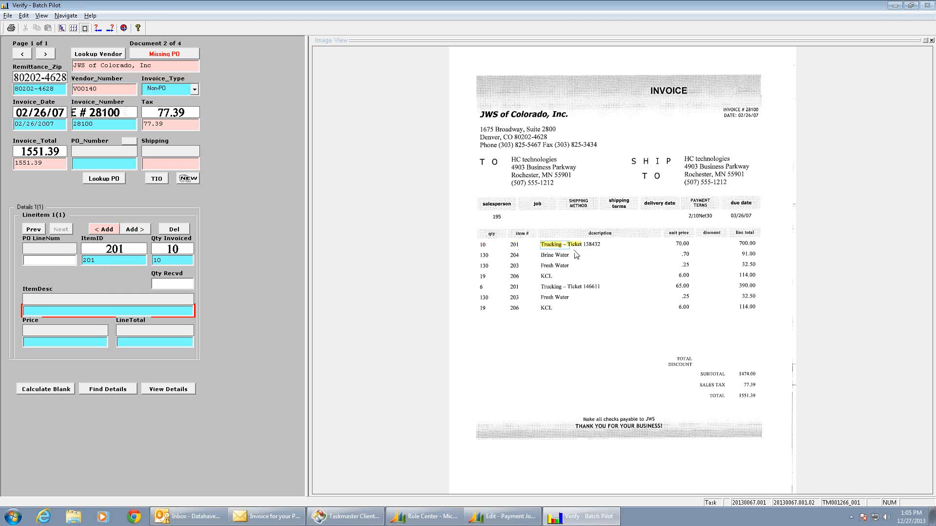
left_click_drag(574, 252, 630, 249)
left_click_drag(646, 247, 646, 247)
left_click_drag(562, 252, 690, 249)
left_click_drag(749, 249, 750, 249)
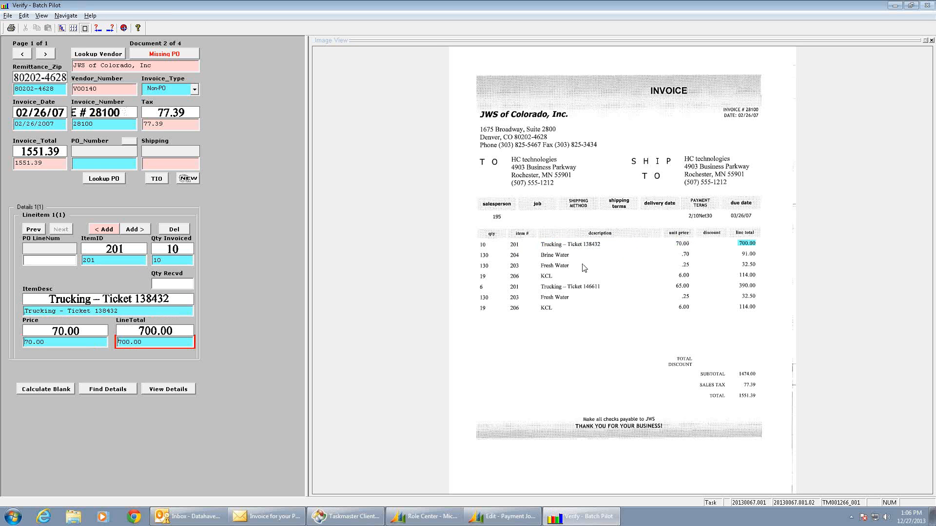
Find the remaining line items automatically from the captured first row, and review the details table and totals.
left_click(114, 390)
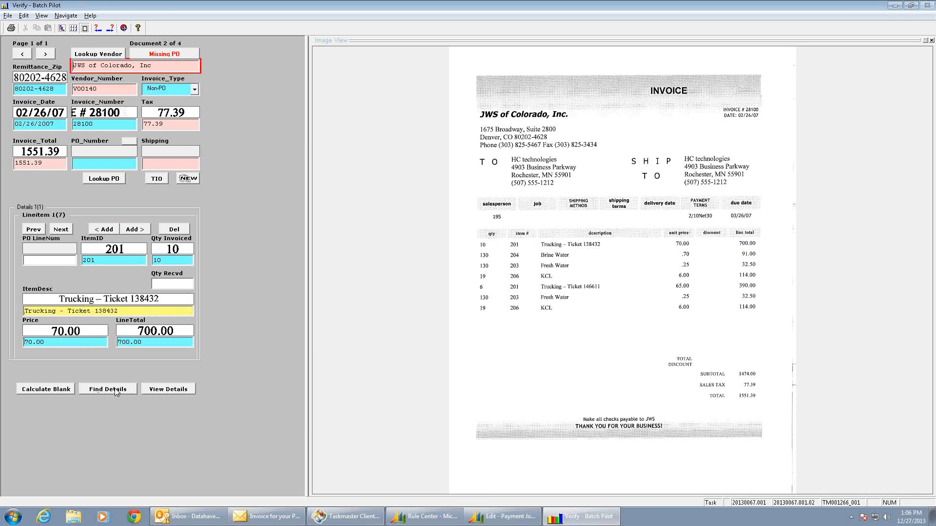
left_click(172, 389)
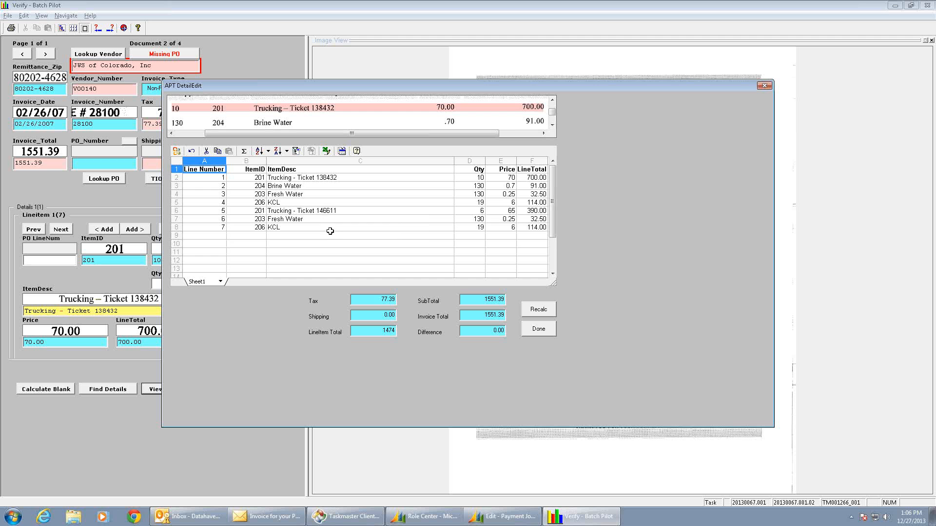
left_click(549, 331)
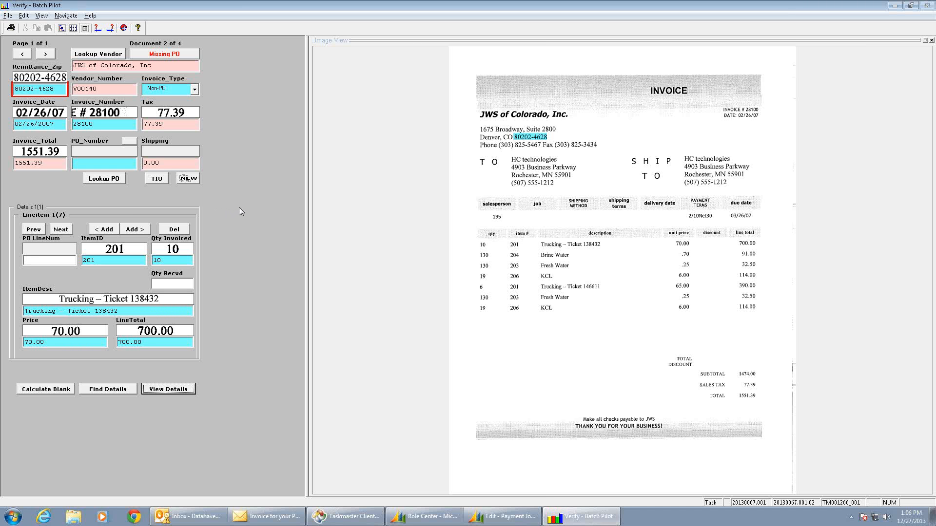
Accept the flagged fields of the second document and validate the page to move on.
key("Tab")
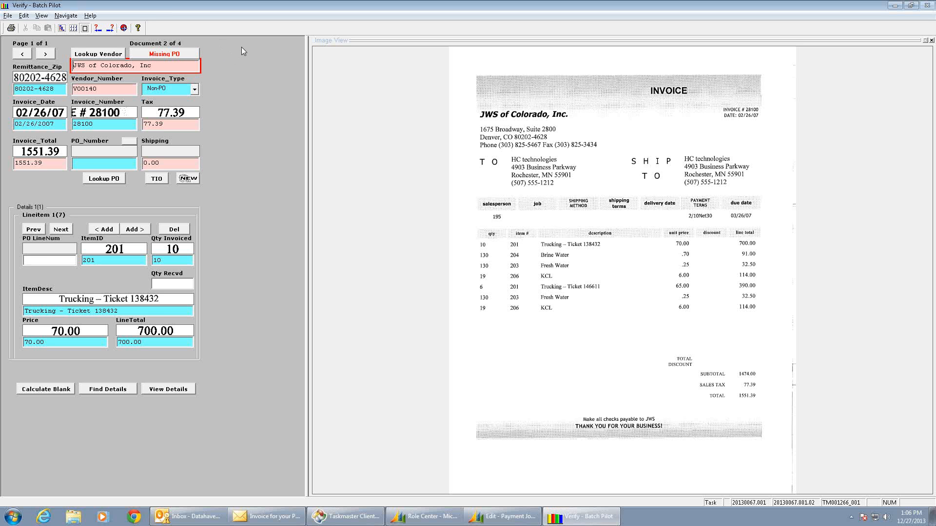
key("Return")
key("Return")
key("Return")
key("Return")
key("Return")
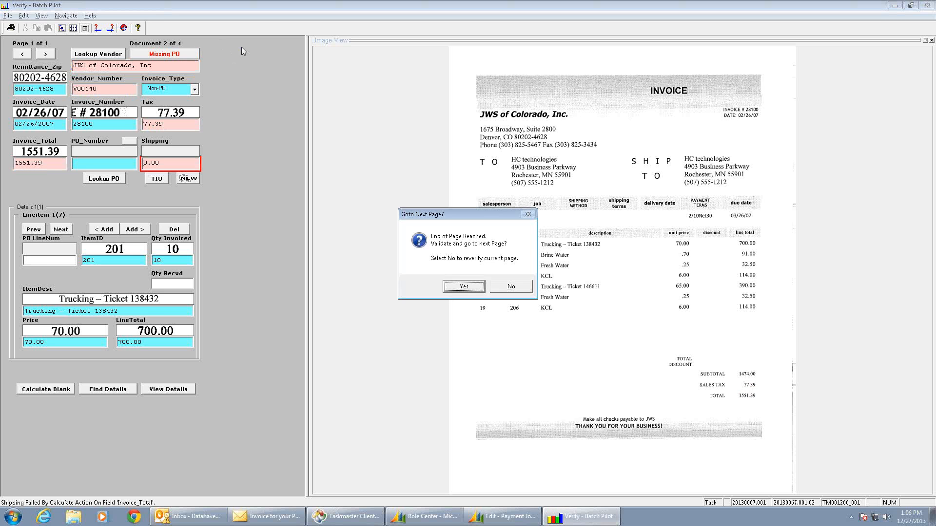
key("Return")
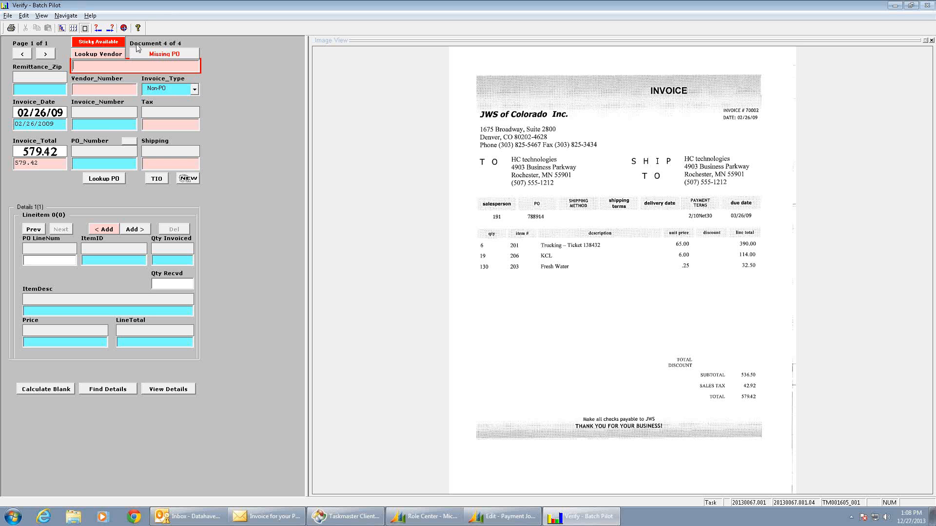
Fill document 4's fields from the available sticky and set the invoice type to PO.
left_click(106, 46)
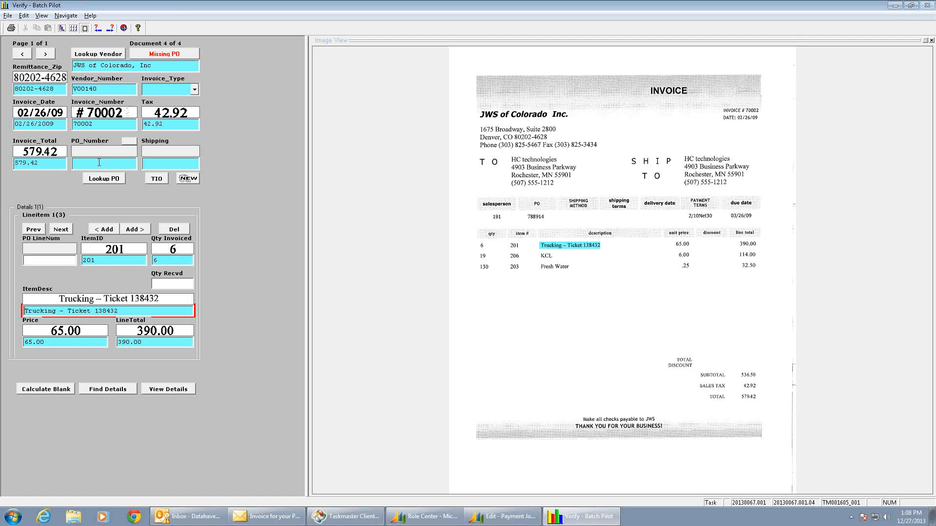
left_click(195, 90)
left_click(173, 100)
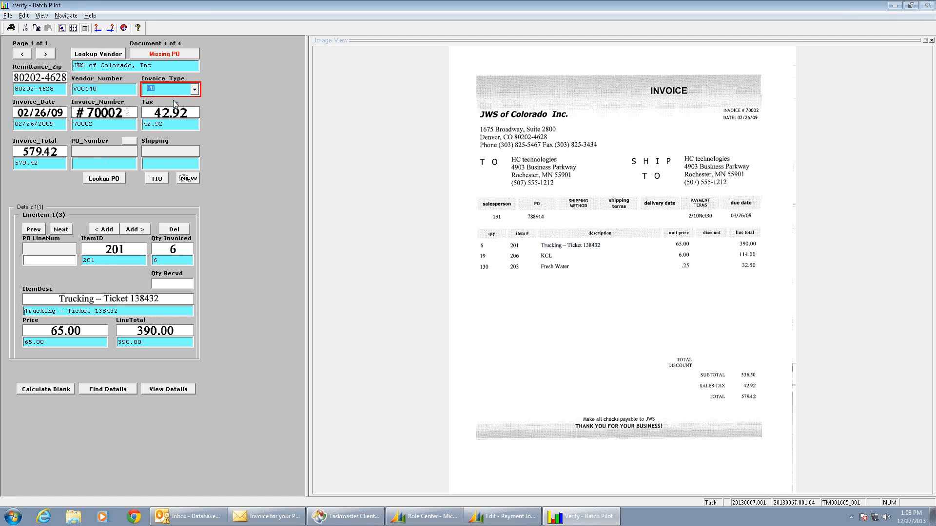
Capture the PO number from the invoice image and select the matching purchase order in the PO lookup.
left_click(80, 163)
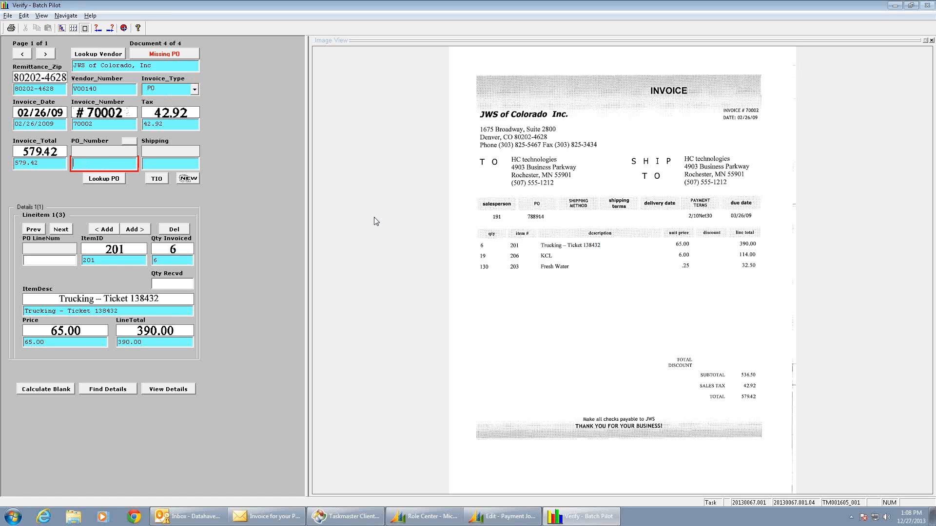
left_click(533, 219)
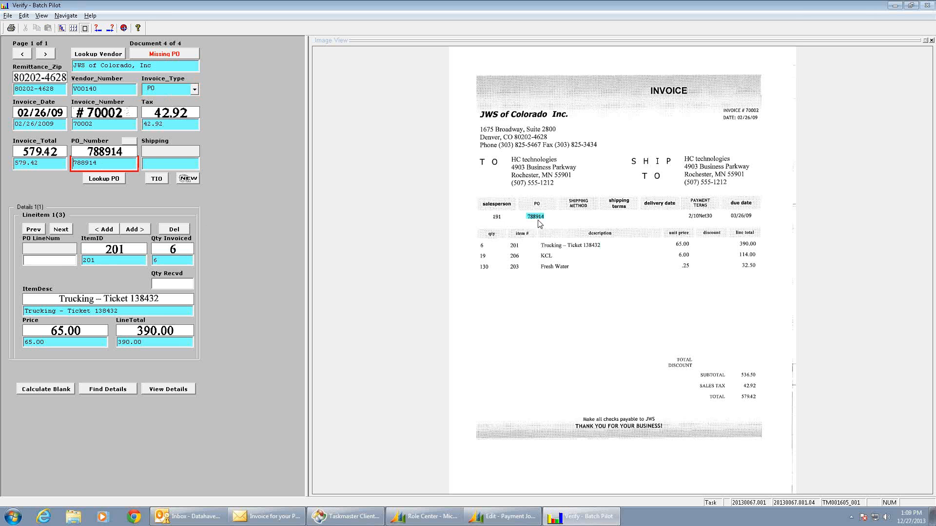
left_click(130, 143)
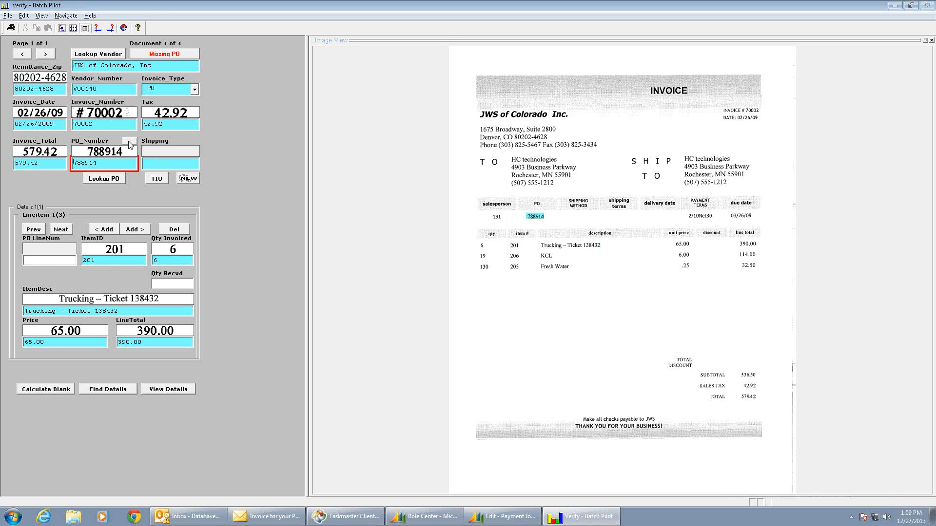
left_click(110, 179)
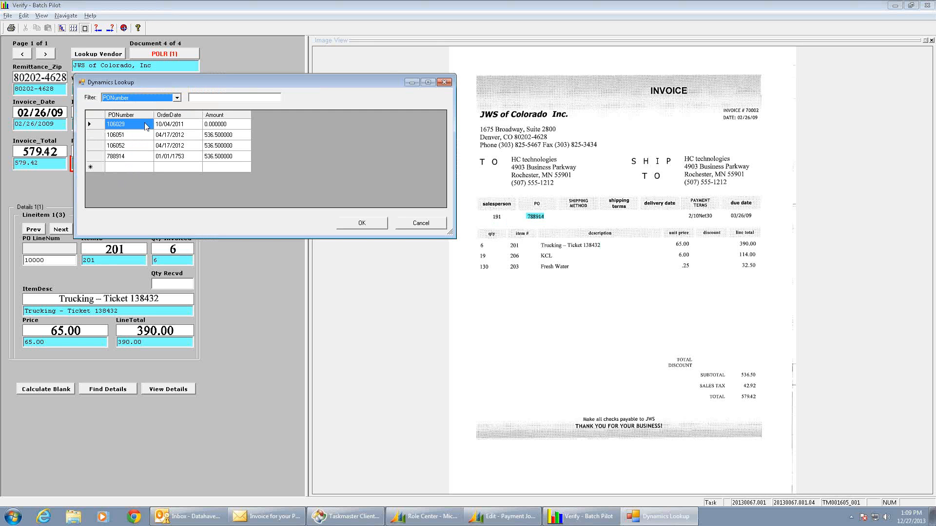
left_click(130, 157)
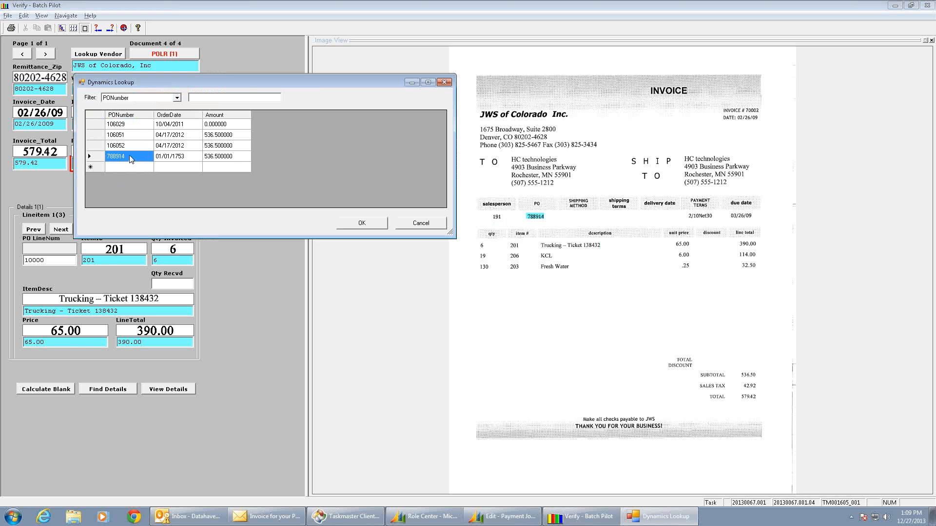
double_click(124, 155)
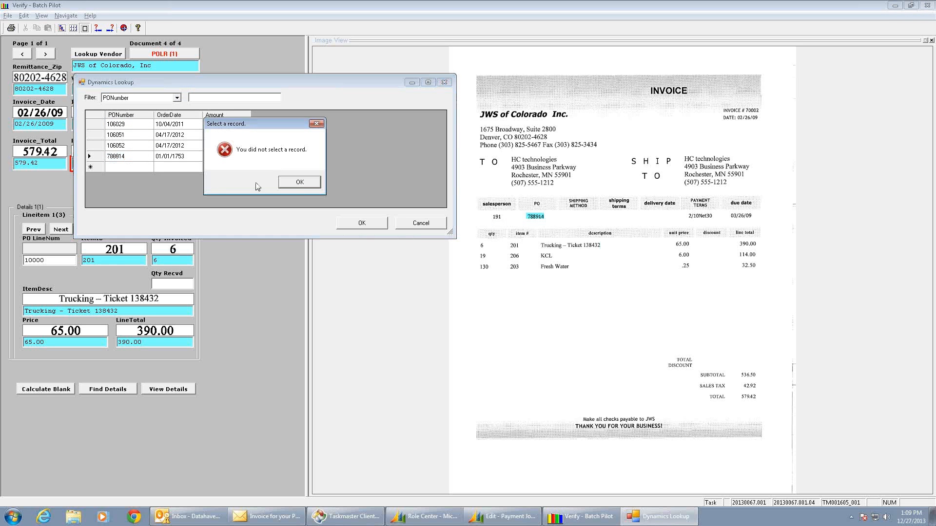
left_click(301, 185)
double_click(95, 157)
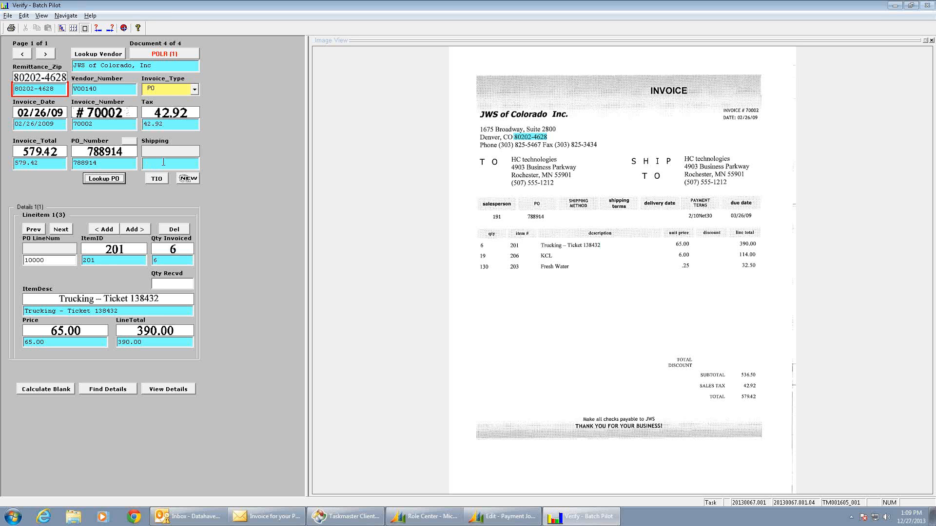
Reconcile the unmatched Fresh Water invoice line, item 203, with purchase order line 30000, and close the reconciliation.
left_click(181, 55)
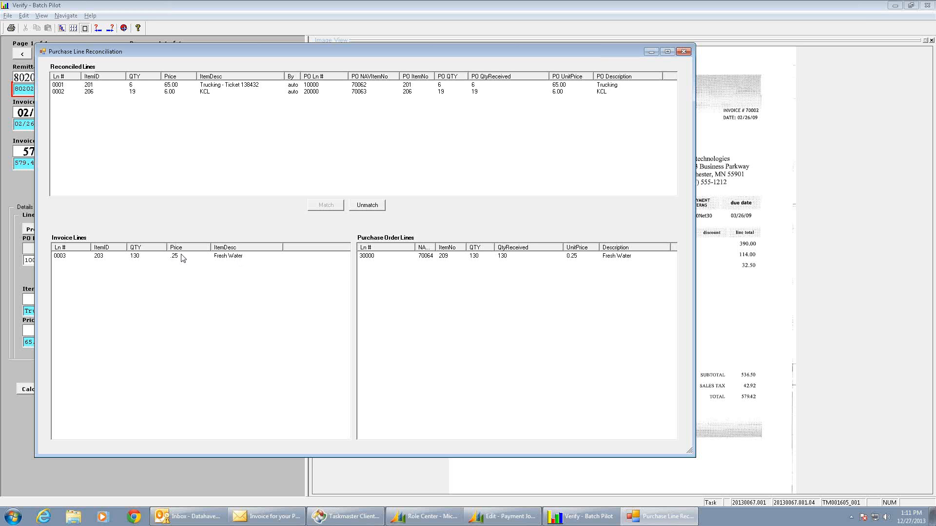
left_click(101, 259)
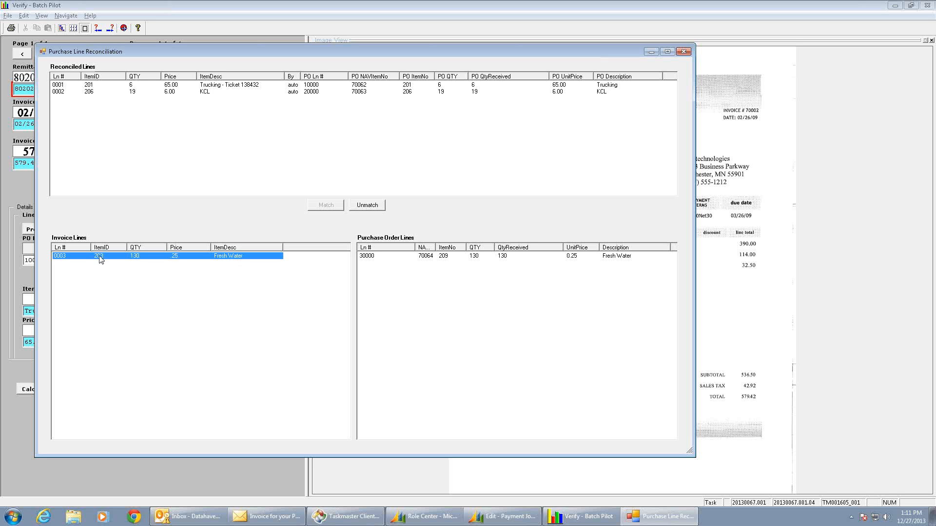
double_click(444, 256)
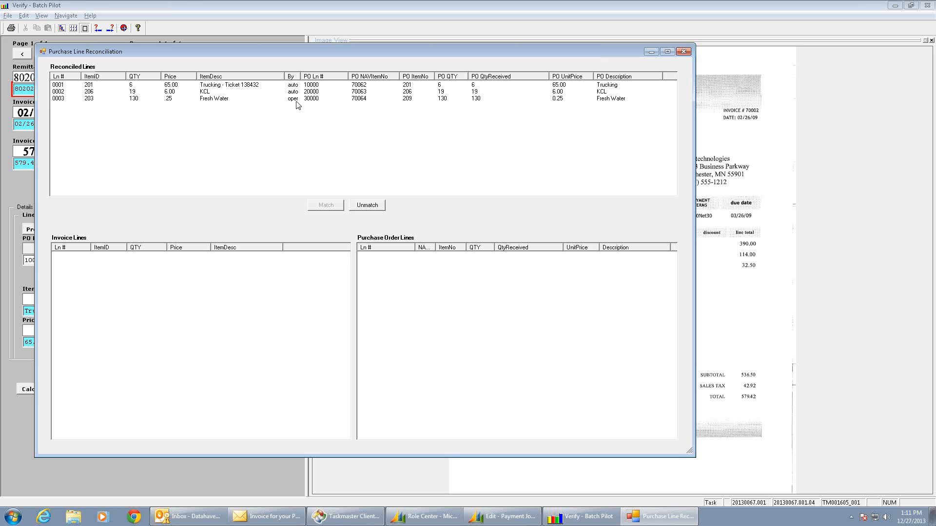
left_click(684, 51)
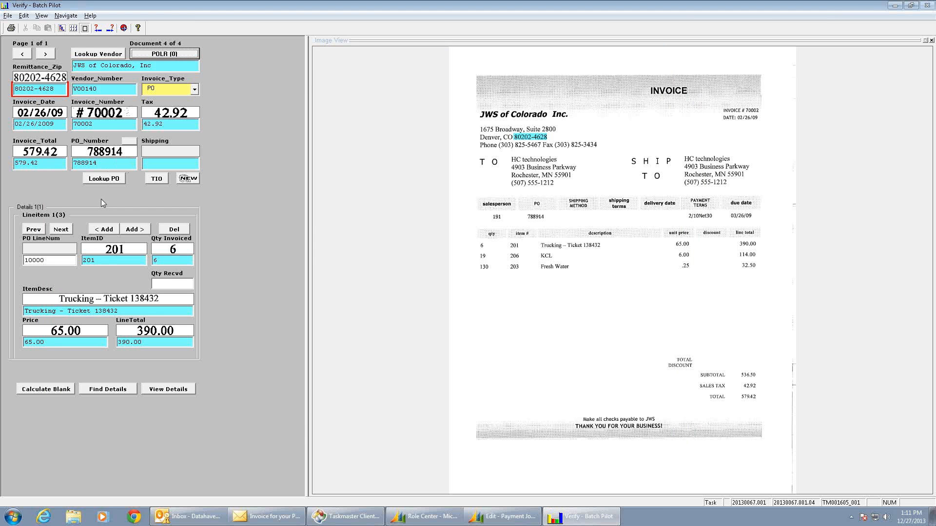
Check the PO line numbers on the KCL and Fresh Water line items, and validate the last document's page.
left_click(61, 230)
left_click(62, 231)
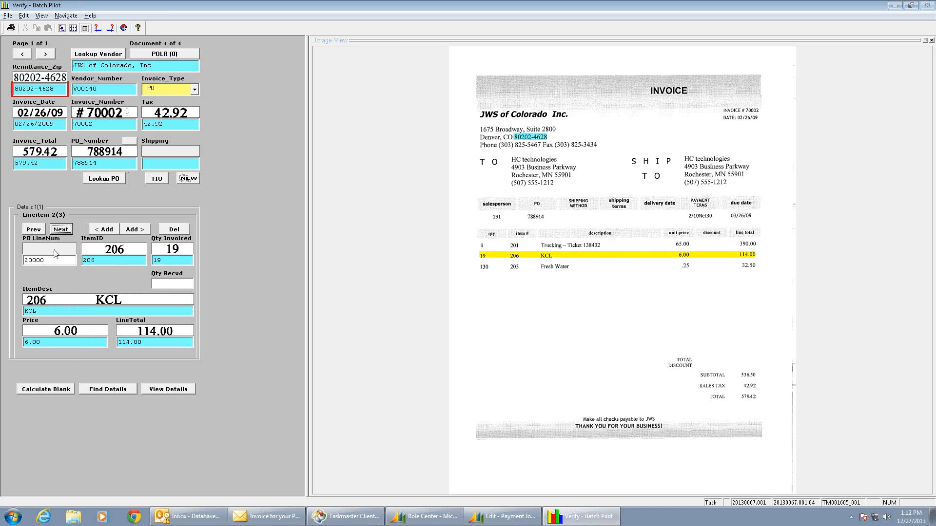
left_click(65, 229)
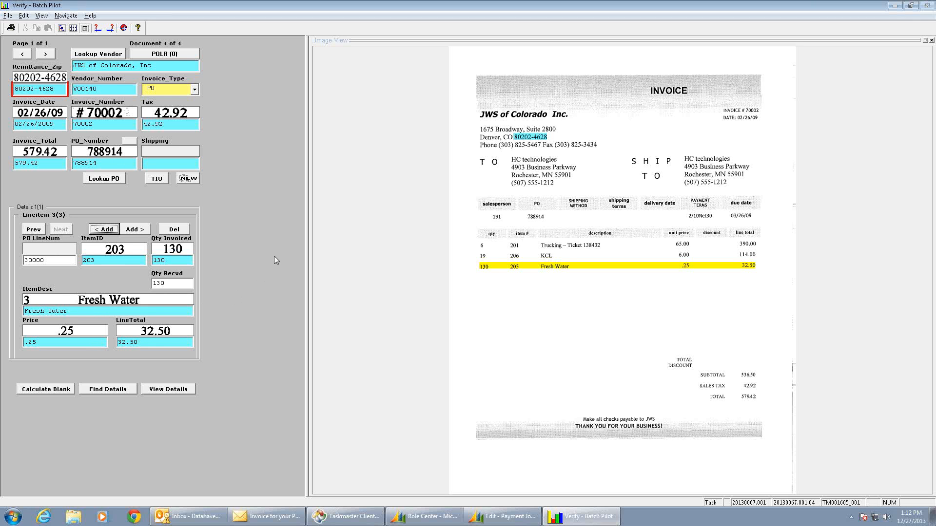
key("Return")
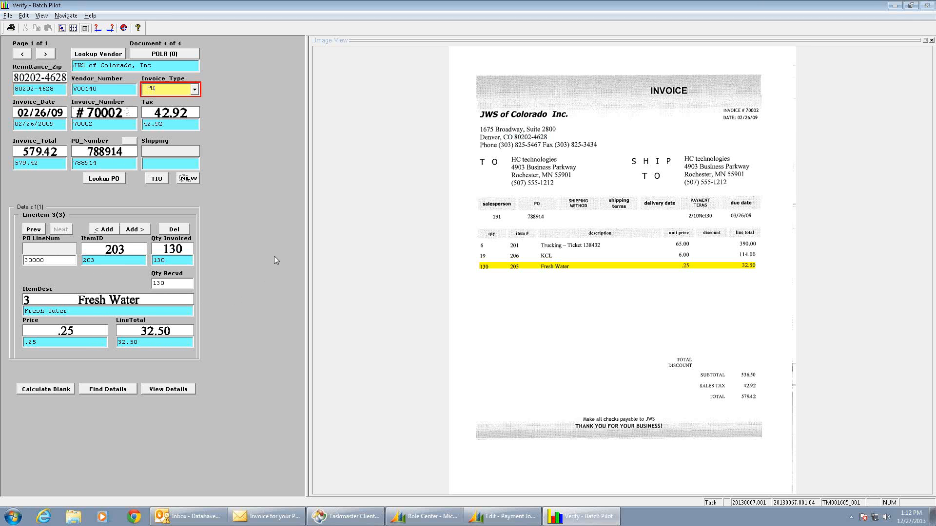
key("Return")
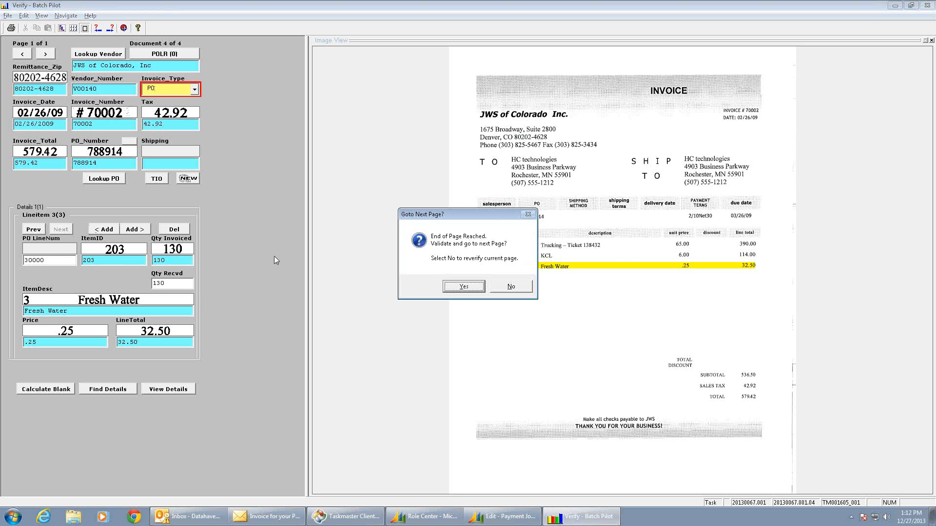
key("Return")
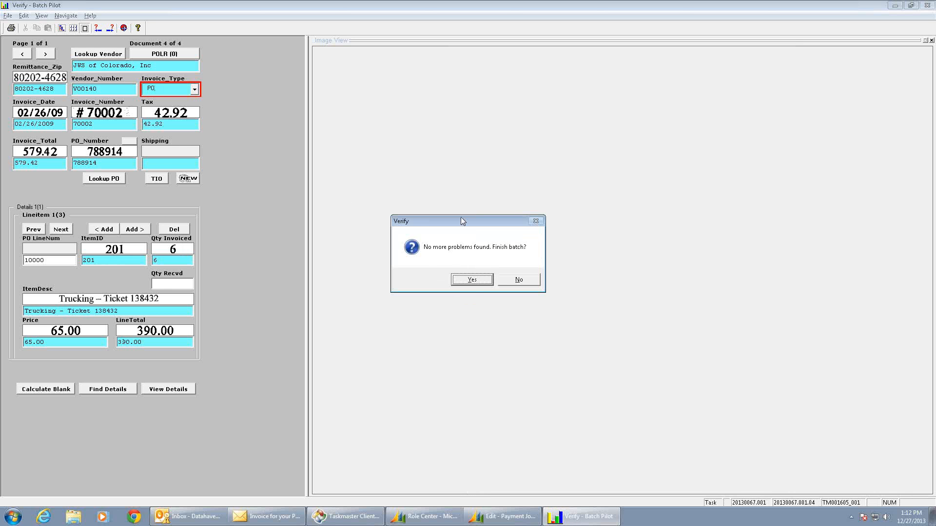
Finish the verified batch and minimize the Taskmaster client once its tasks have run.
left_click(473, 280)
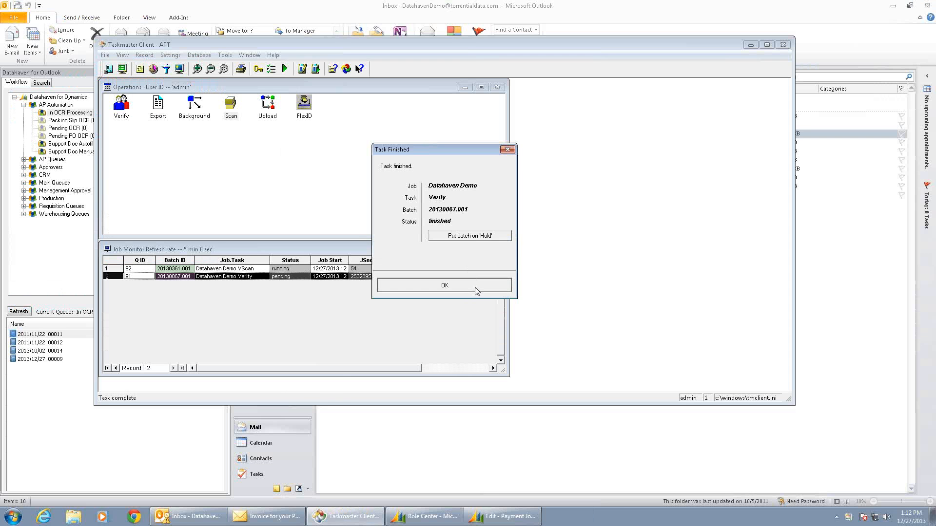
left_click(475, 290)
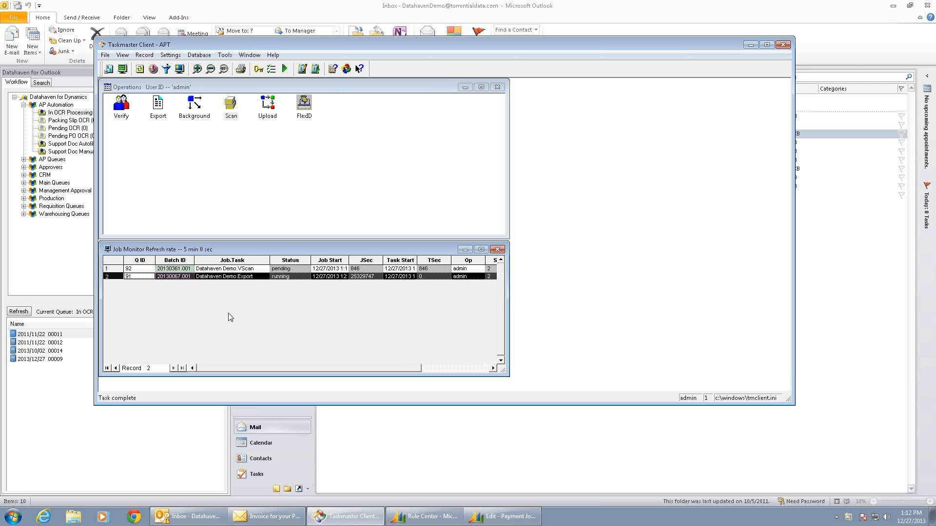
left_click(750, 45)
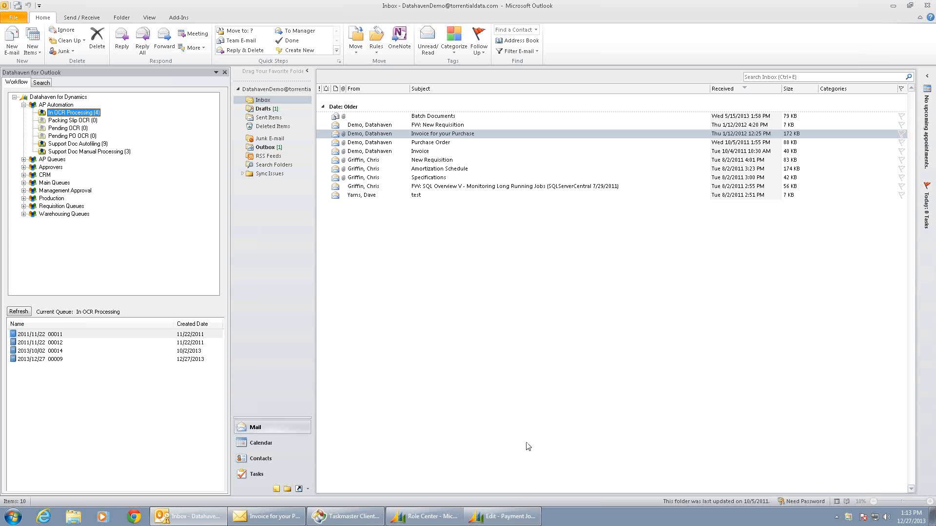
Switch to Microsoft Dynamics NAV, close the payment journal, and expand the Management Approval queues with refreshed counts.
left_click(498, 517)
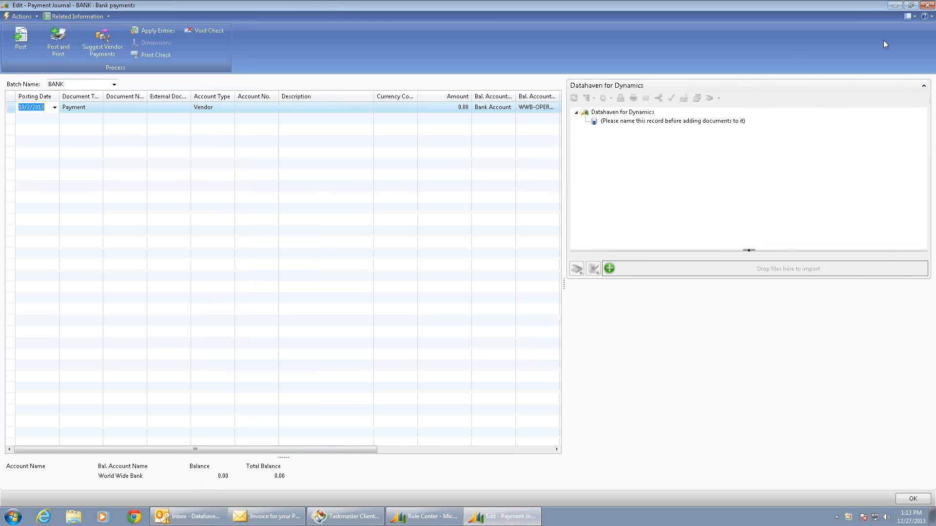
left_click(928, 6)
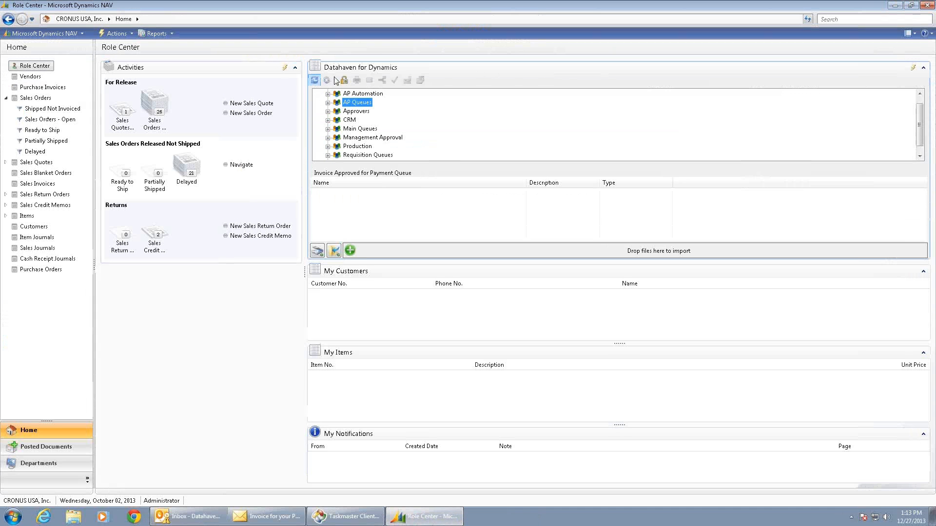
left_click(328, 138)
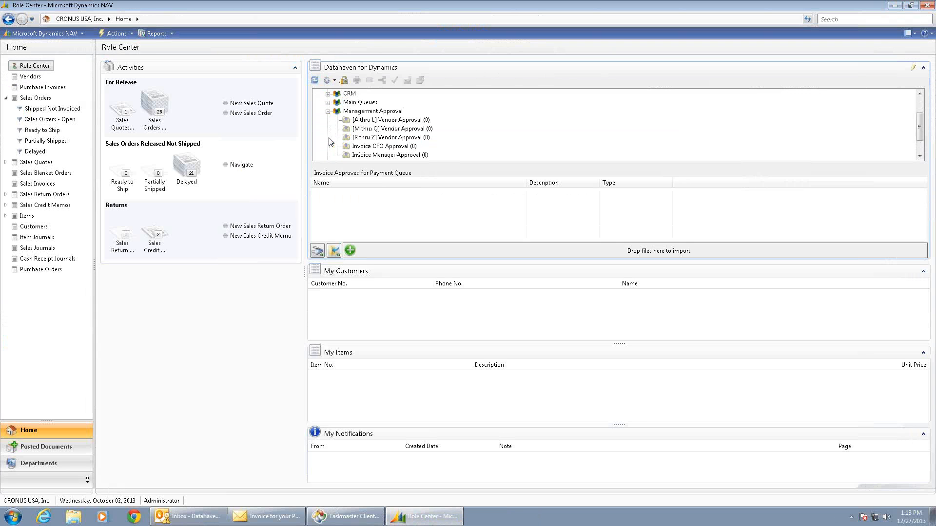
left_click(314, 80)
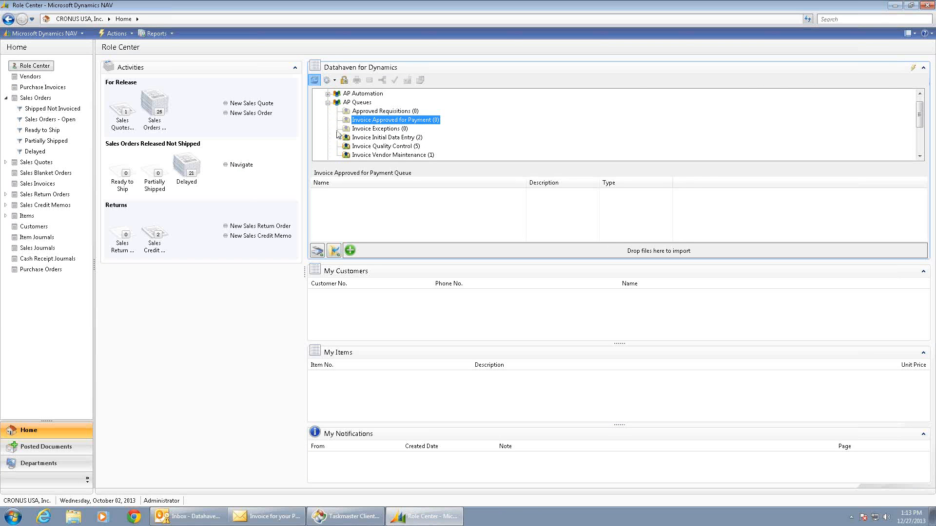
left_click(328, 103)
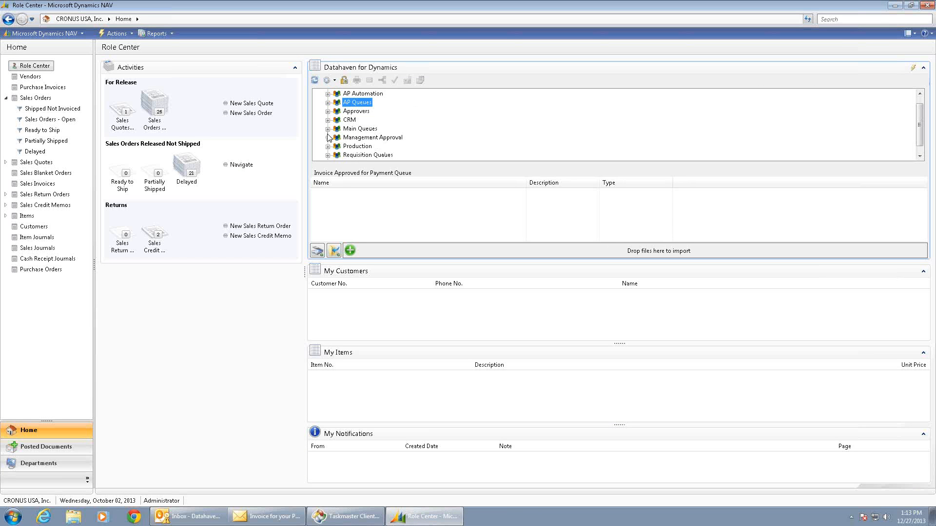
left_click(328, 137)
Show the [A thru L] Vendor Approval queue and select the JWS of Colorado invoice 28100.
left_click(385, 122)
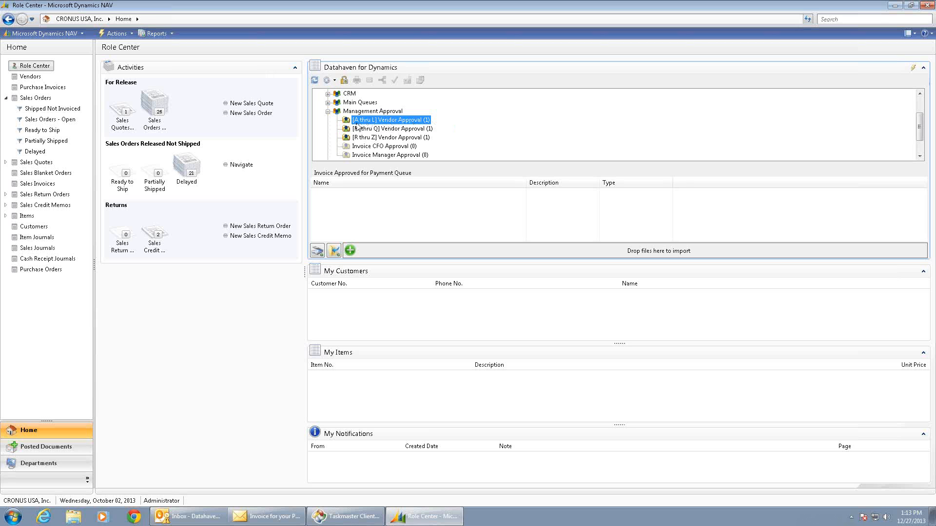
left_click(384, 129)
left_click(384, 121)
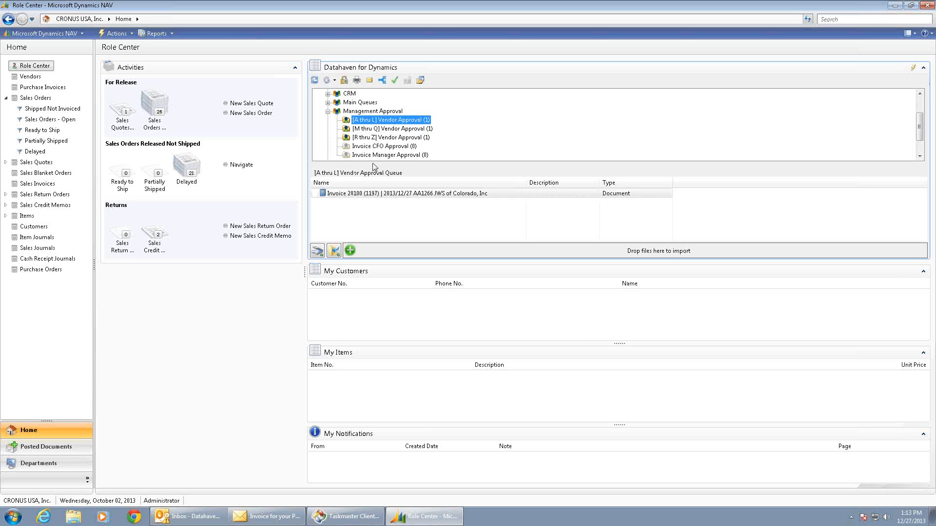
left_click(392, 195)
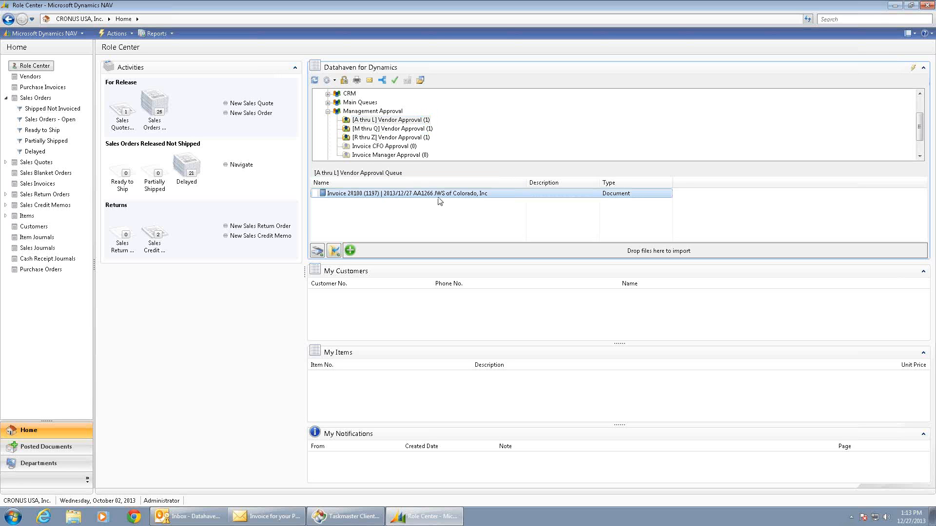
left_click(388, 122)
left_click(390, 195)
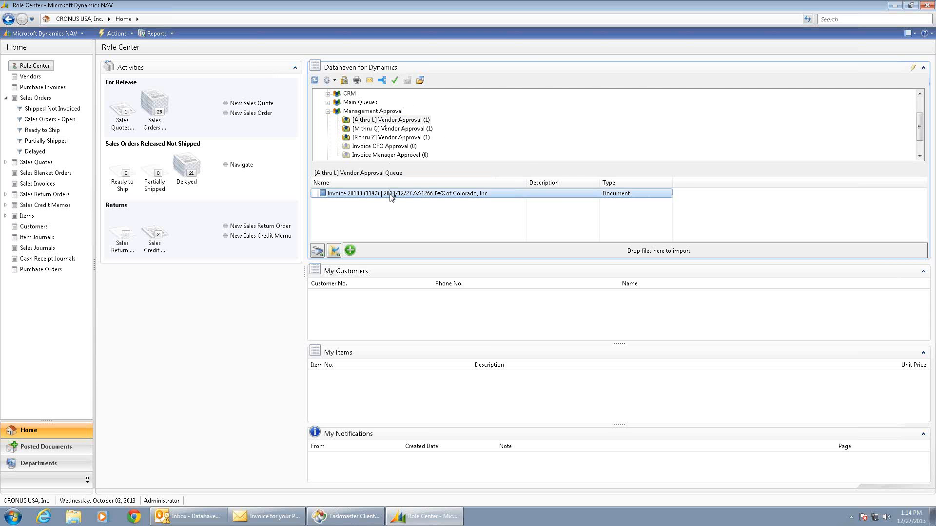
Launch the NAV card for invoice 28100 and display its scanned invoice image beside the purchase invoice.
left_click(421, 80)
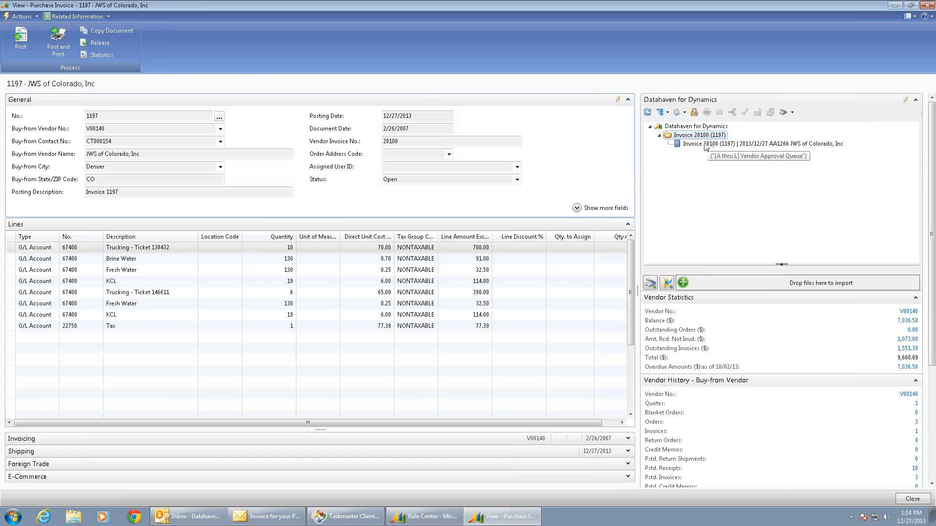
left_click(704, 145)
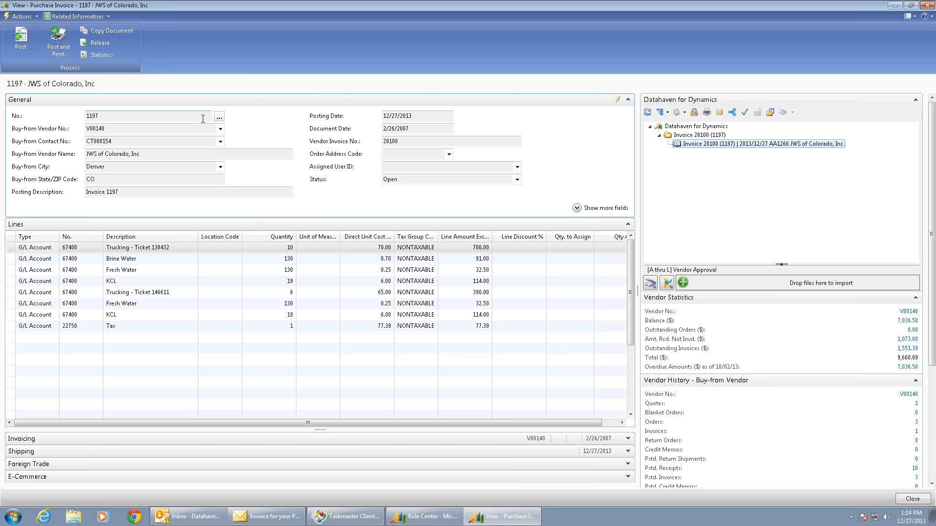
double_click(718, 146)
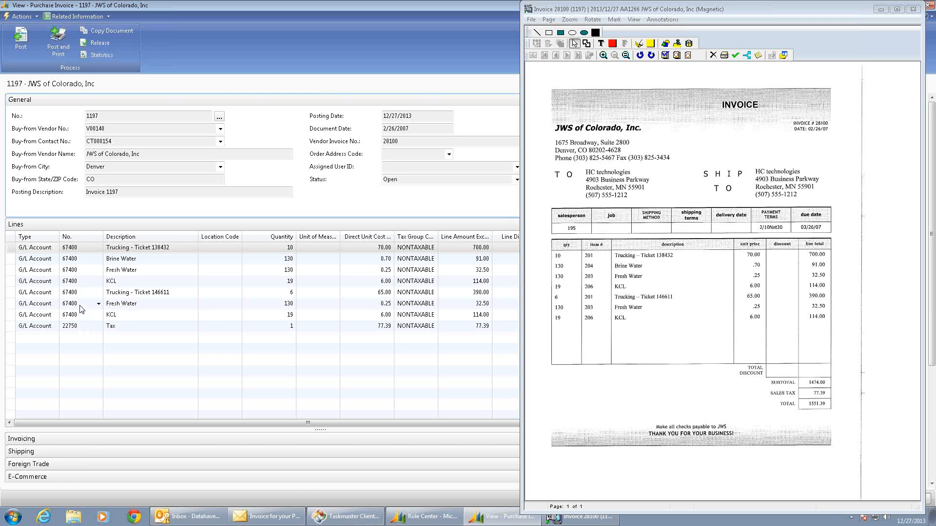
Look up the buy-from vendor in the full vendor list and view JWS of Colorado's standard vendor purchase codes.
left_click(90, 17)
mouse_move(75, 29)
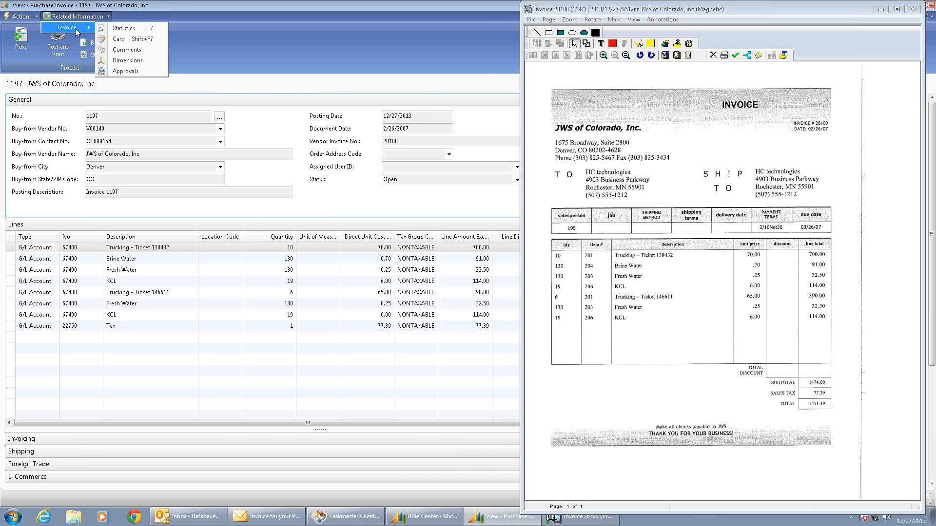
left_click(103, 10)
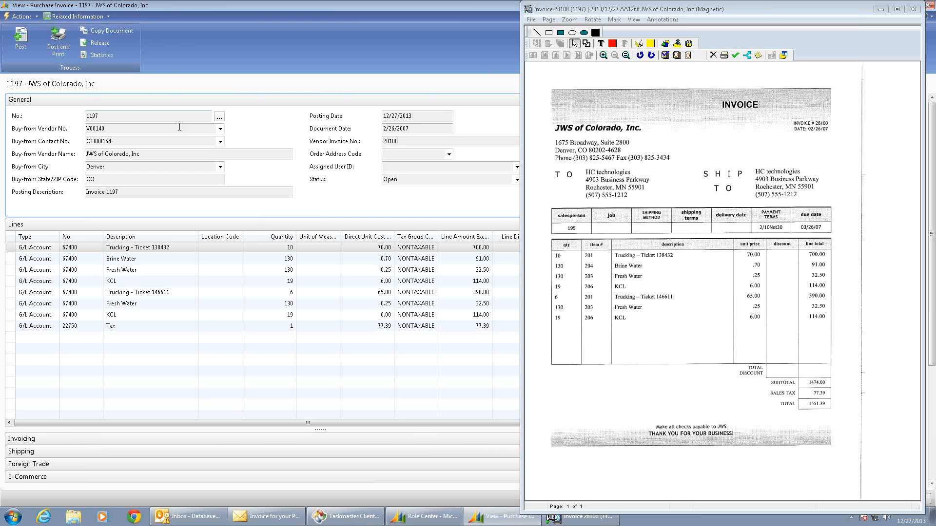
left_click(220, 129)
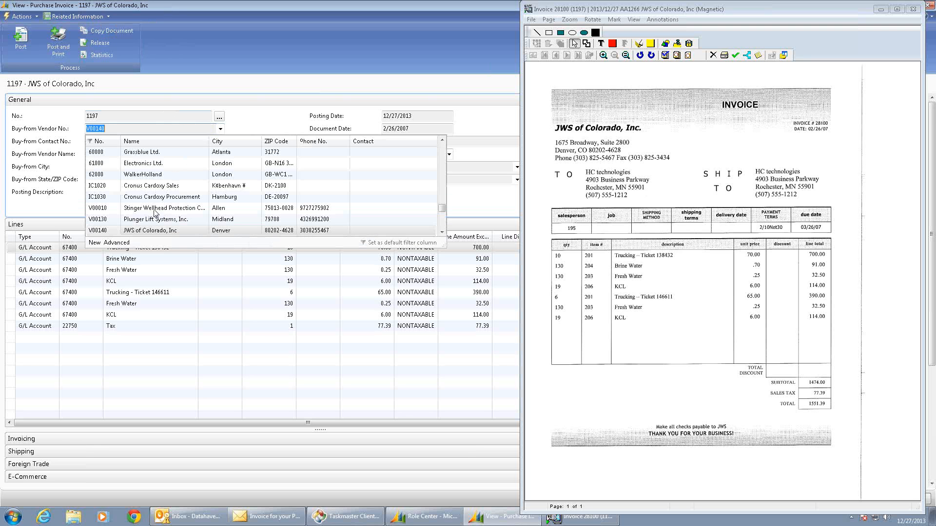
left_click(117, 243)
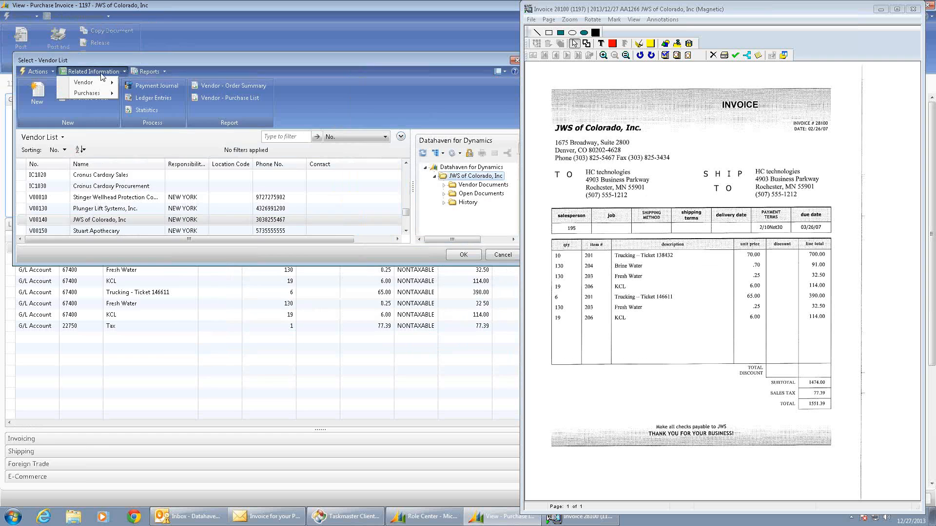
left_click(100, 72)
mouse_move(100, 83)
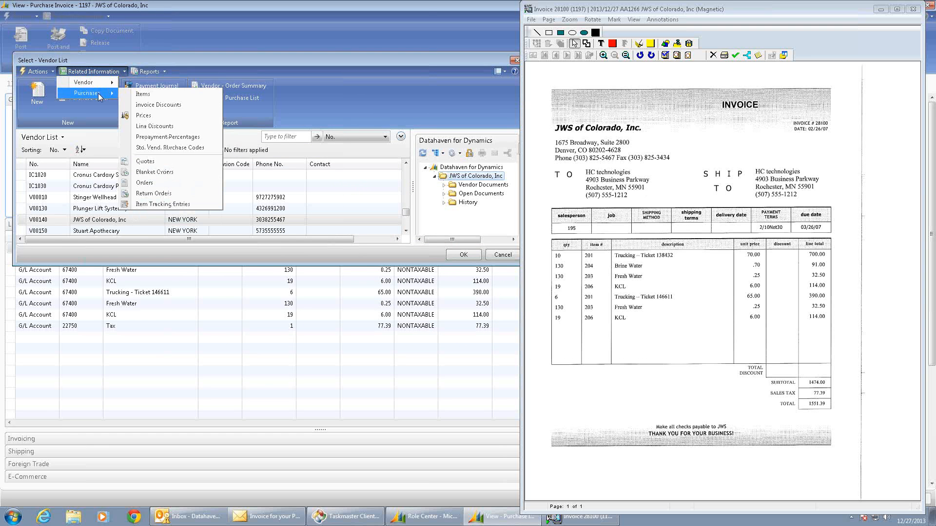
left_click(149, 148)
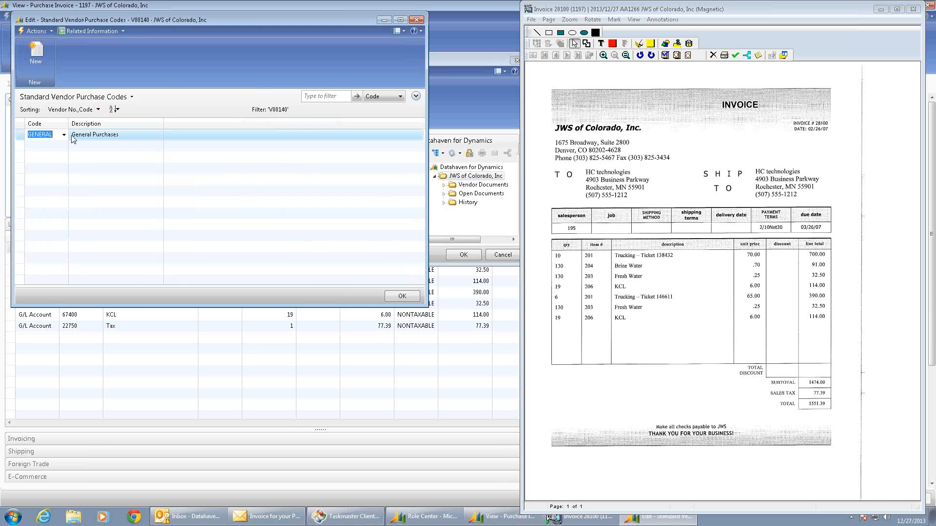
Examine the G/L account line on the GENERAL purchase code's card, and return to the purchase invoice.
left_click(89, 30)
mouse_move(92, 43)
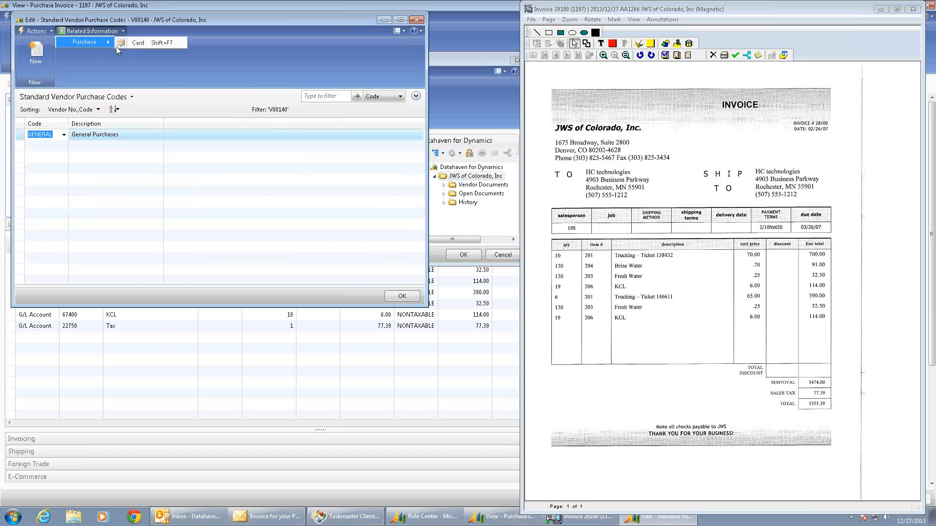
left_click(142, 44)
left_click(101, 31)
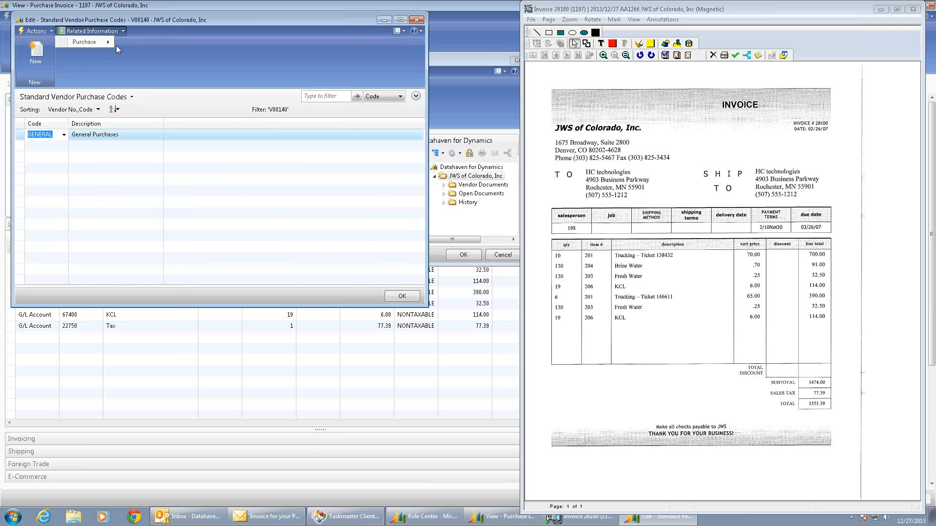
mouse_move(104, 43)
left_click(144, 44)
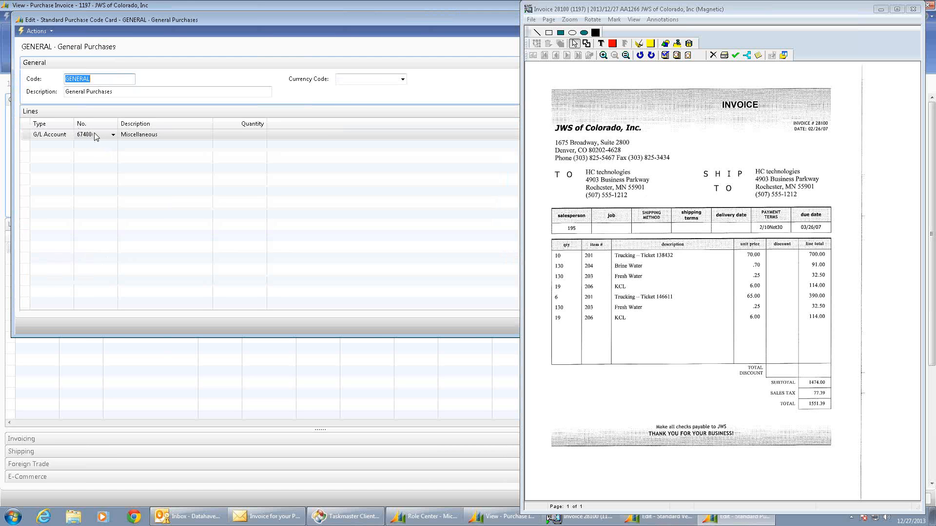
left_click(21, 21)
left_click(62, 86)
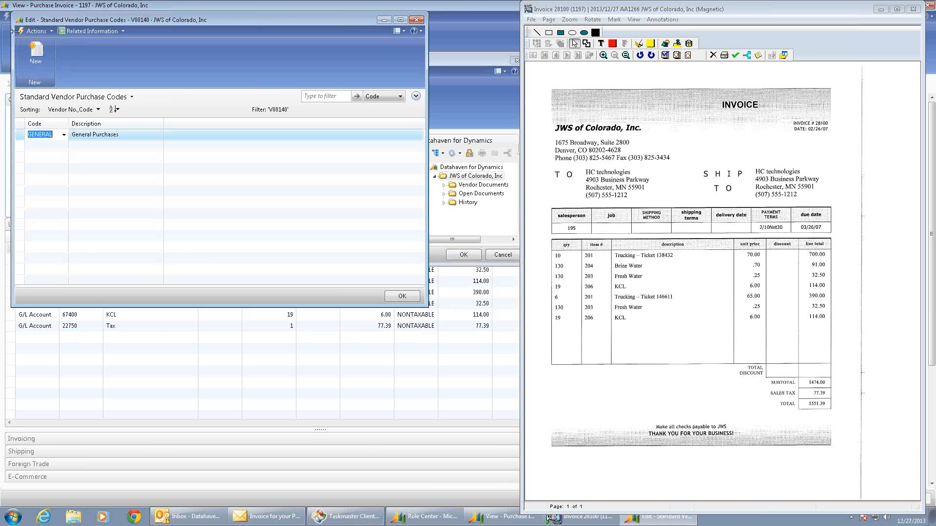
left_click(21, 22)
left_click(62, 86)
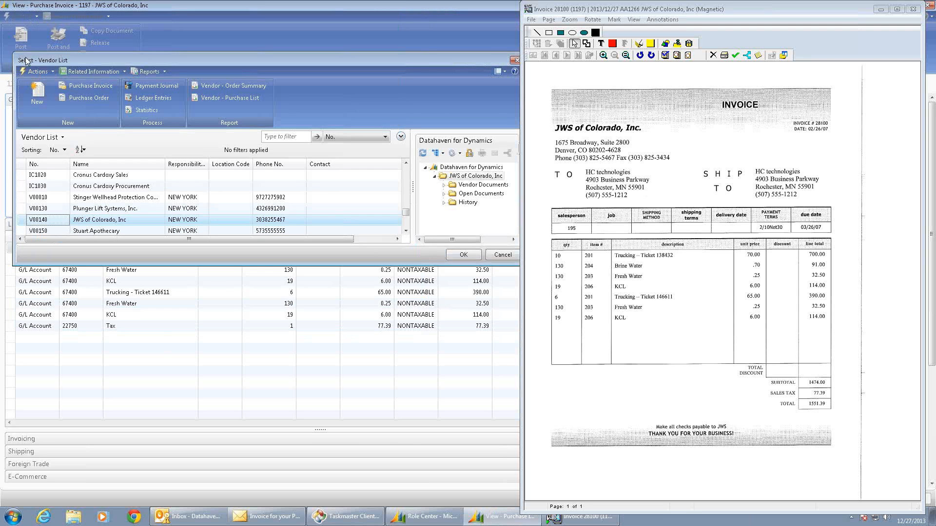
key("Return")
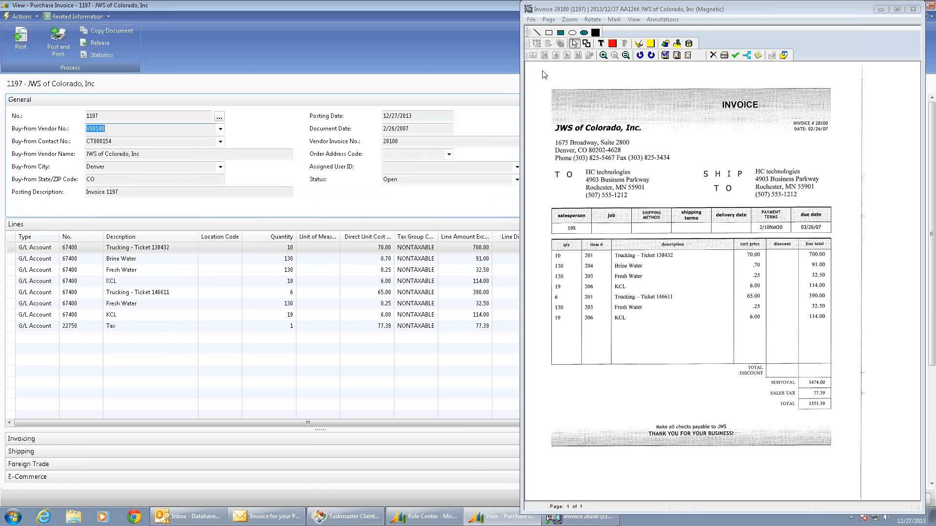
Approve invoice 28100 out of the [A thru L] Vendor Approval queue and post purchase invoice 1197.
left_click(725, 54)
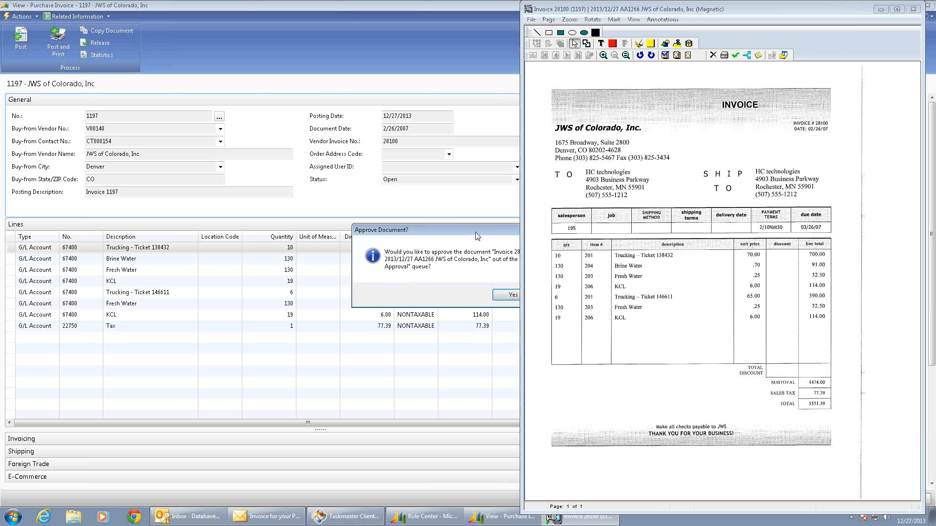
left_click(440, 247)
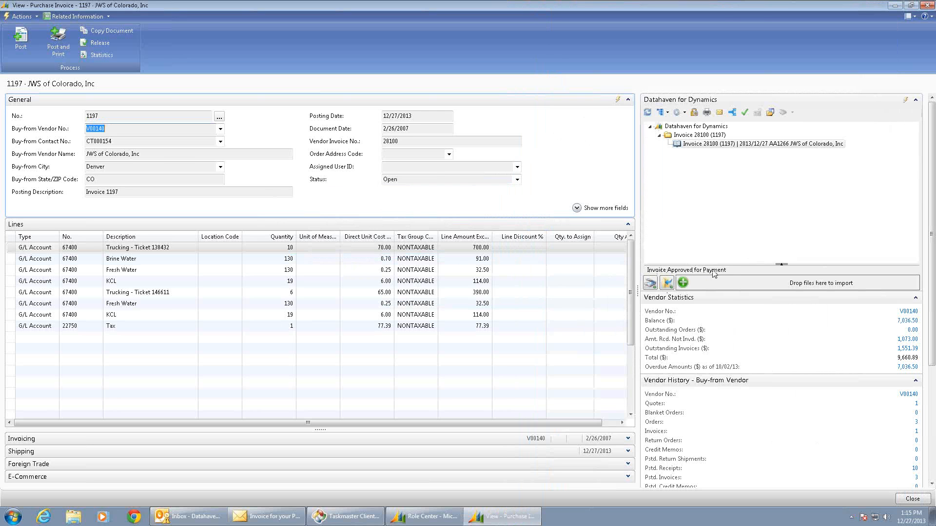
left_click(21, 39)
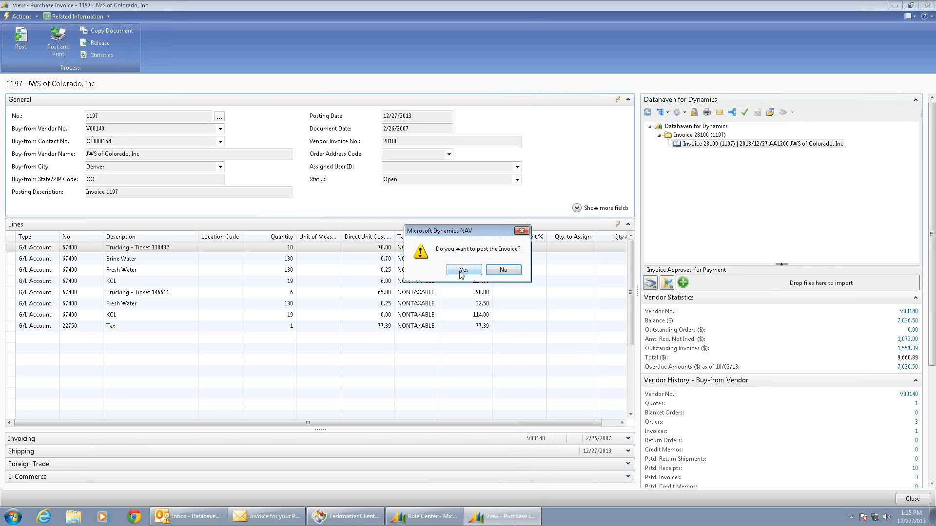
left_click(461, 269)
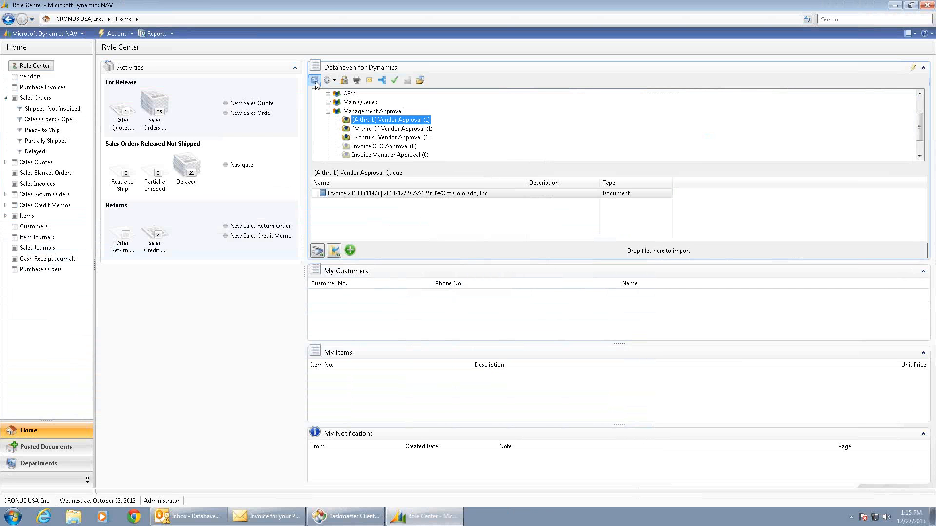
Refresh the queues and launch the NAV card for the Plunger Lift Systems invoice in the [M thru Q] Vendor Approval queue.
left_click(314, 80)
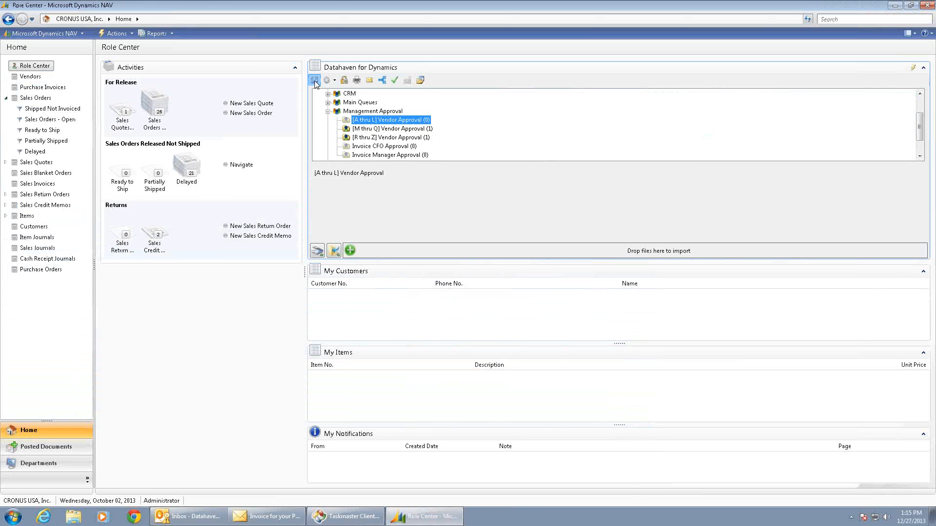
left_click(380, 130)
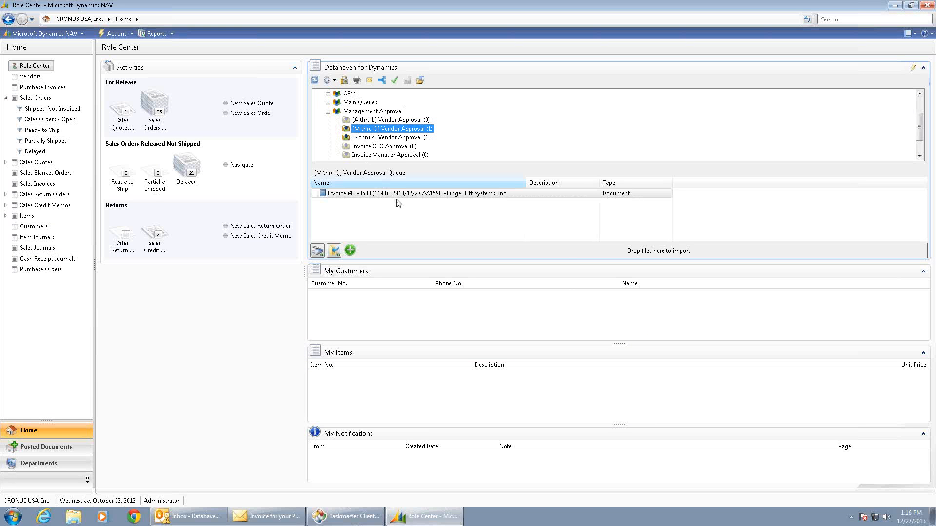
left_click(410, 193)
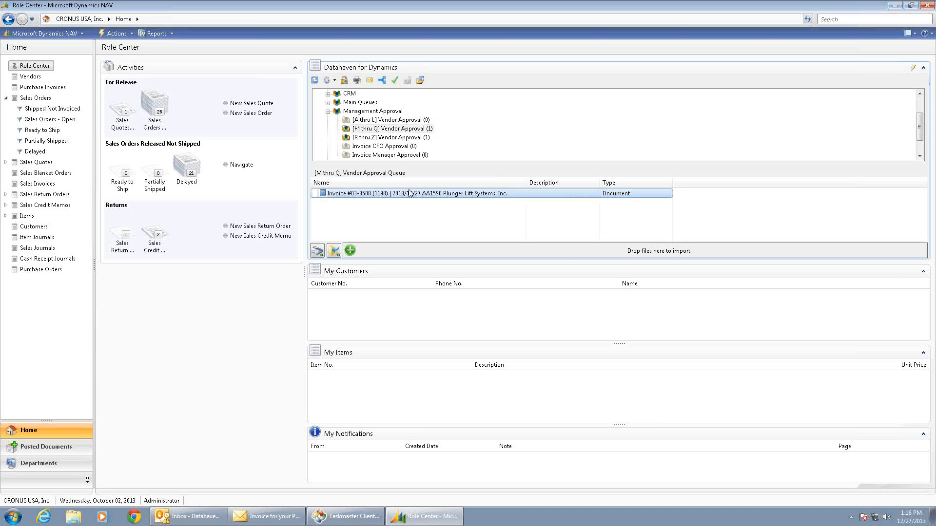
left_click(421, 81)
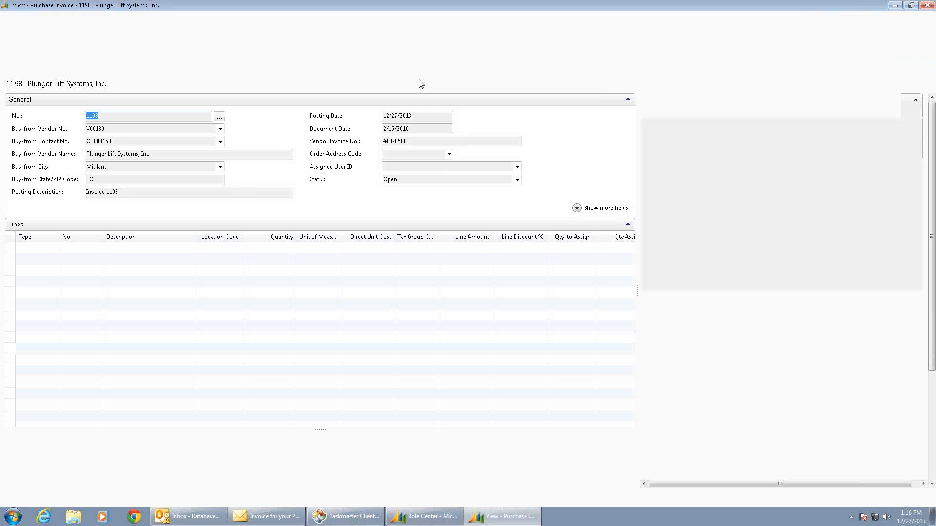
View the scanned Plunger Lift Systems invoice #03-8508 beside purchase invoice 1198 and compare the line items.
left_click(745, 145)
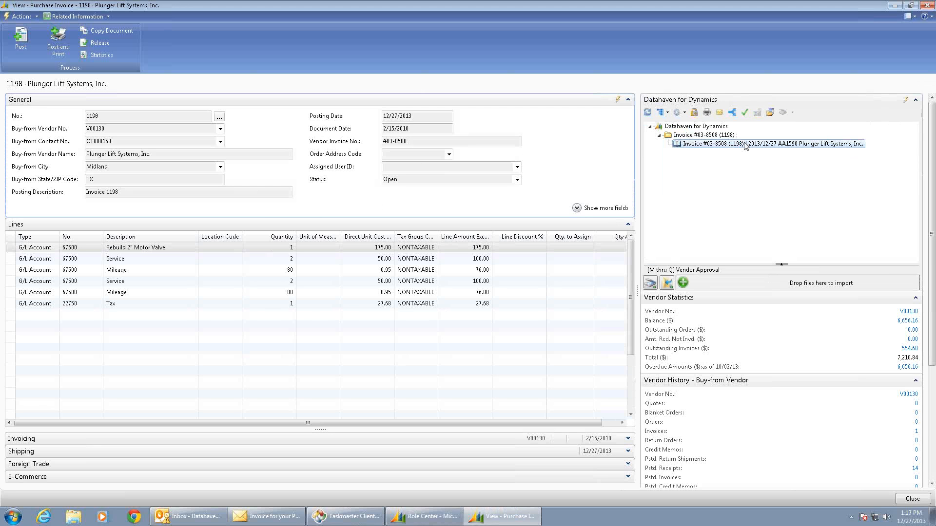
double_click(745, 145)
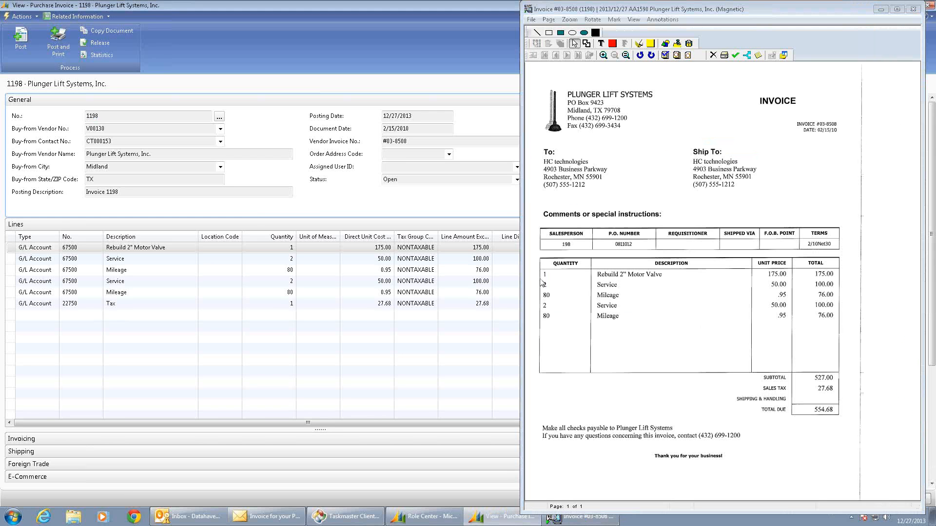
left_click_drag(523, 288, 547, 288)
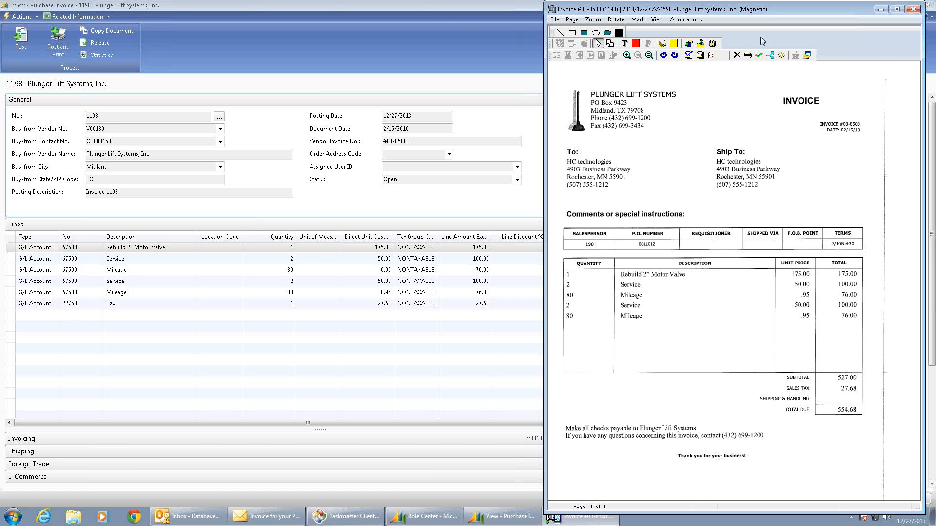
Approve invoice #03-8508 out of the [M thru Q] Vendor Approval queue and post purchase invoice 1198.
left_click(759, 56)
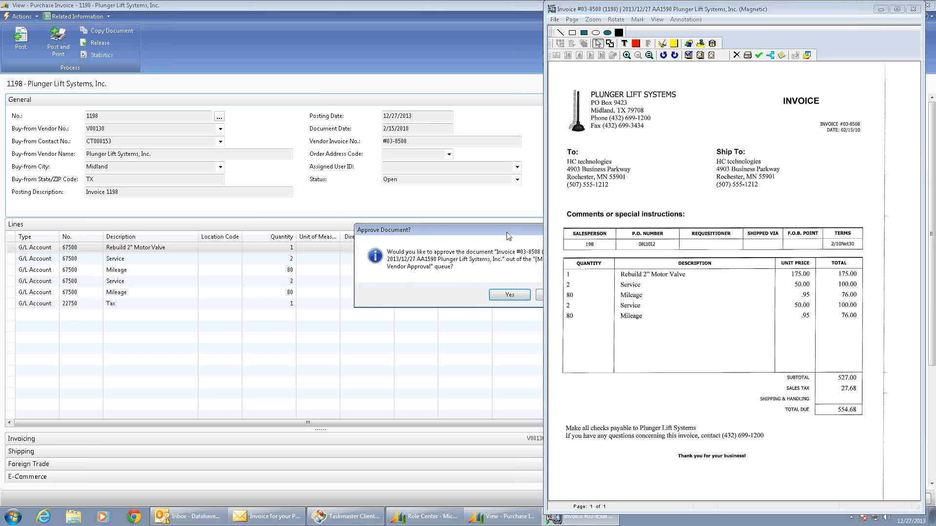
left_click(452, 253)
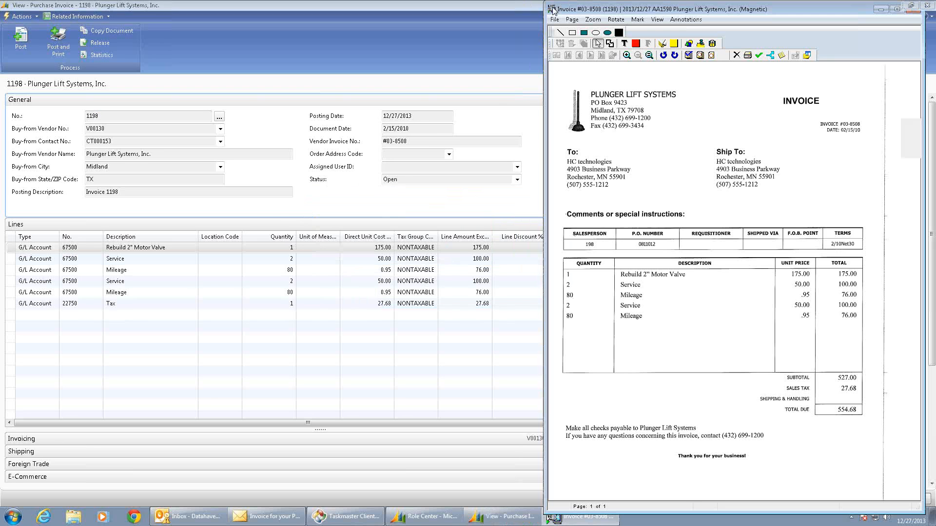
left_click(19, 41)
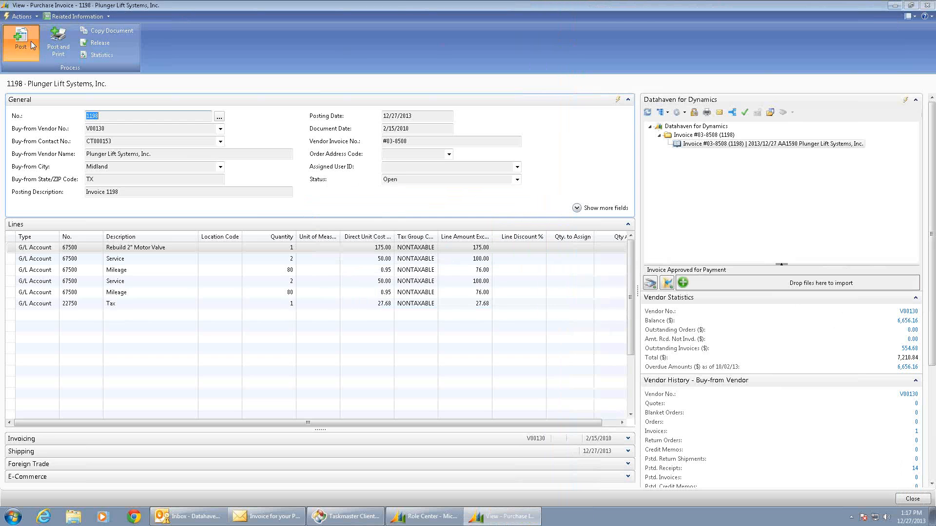
left_click(464, 269)
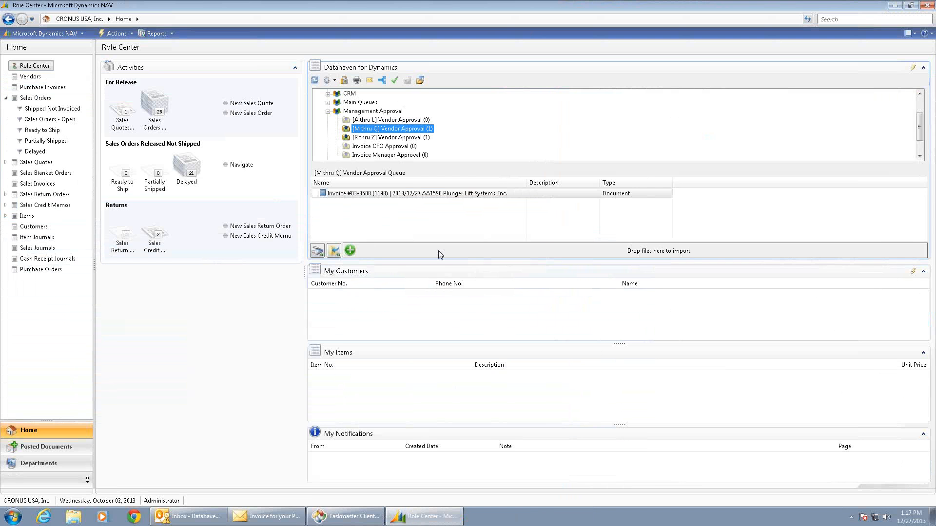
Refresh the queues and launch the NAV card for the Stuart Apothecary invoice in the [R thru Z] Vendor Approval queue.
left_click(314, 80)
left_click(392, 138)
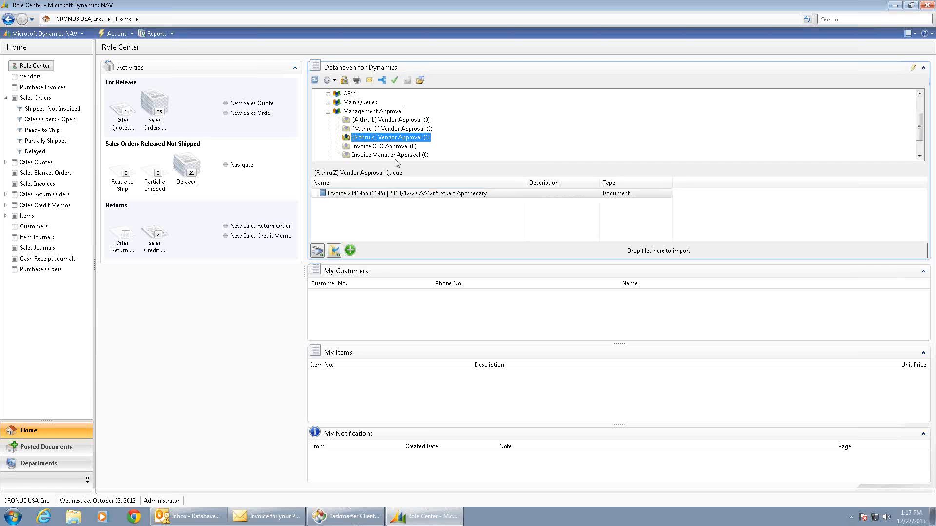
left_click(389, 193)
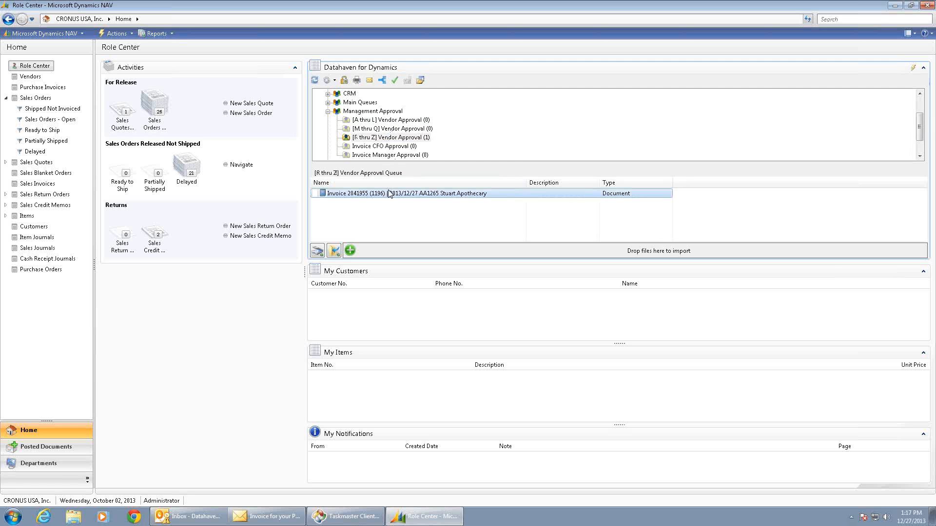
left_click(422, 80)
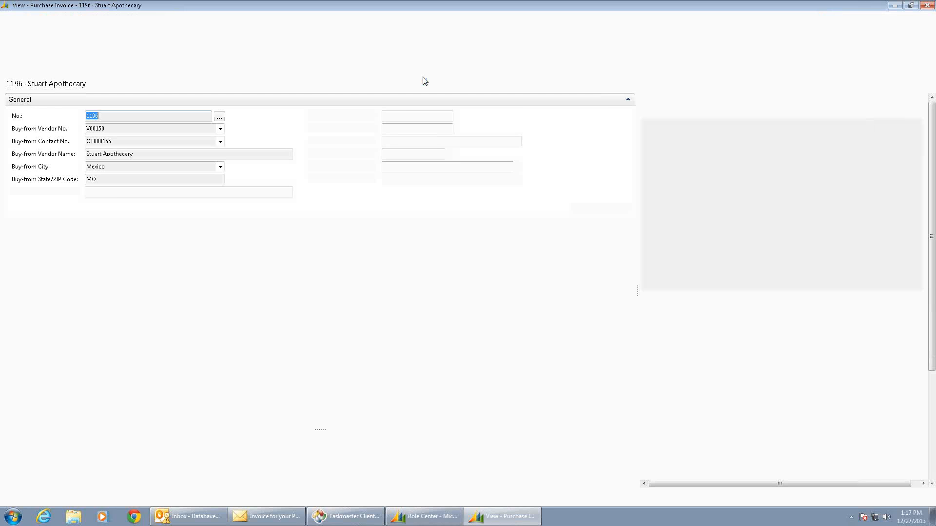
View the scanned Stuart Apothecary invoice 2041955 and compare it with the G/L account lines on purchase invoice 1196.
left_click(688, 144)
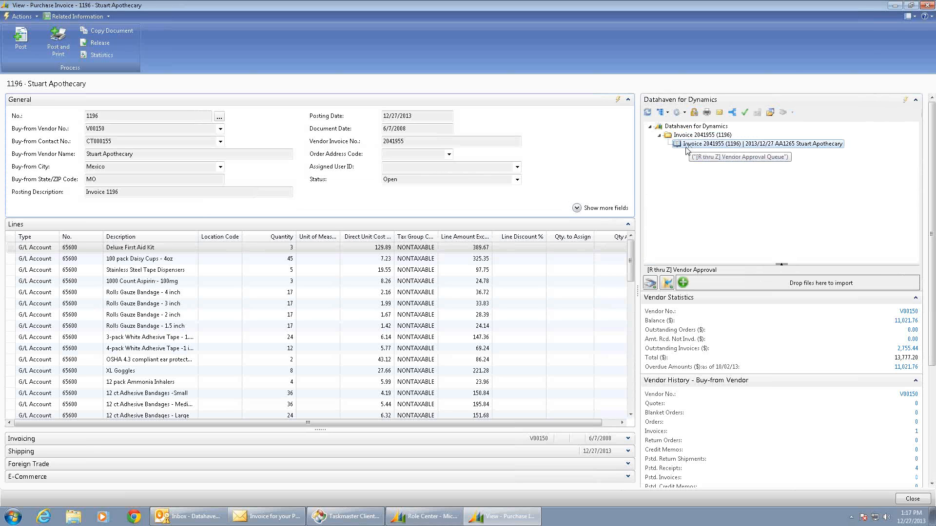
double_click(684, 144)
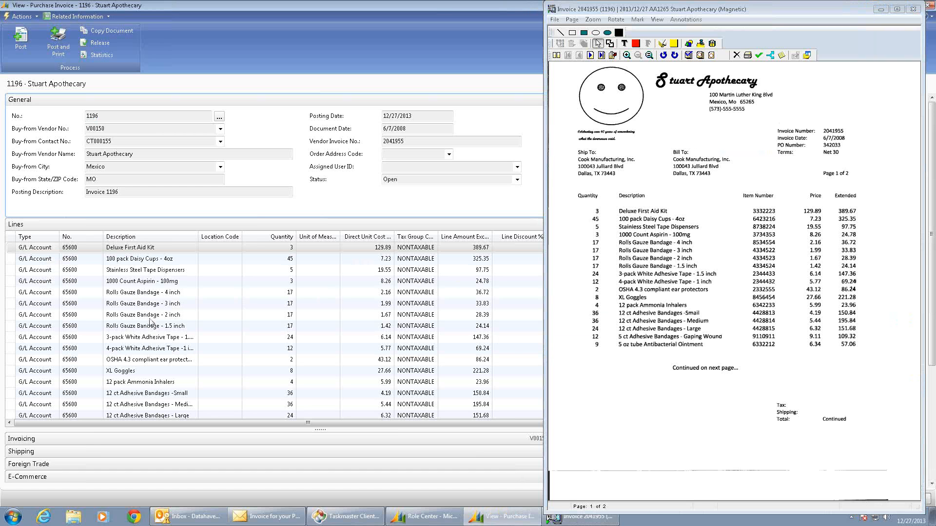
left_click(72, 251)
left_click(111, 247)
Highlight the 4-pack White Adhesive Tape - 1 inch row on the scanned invoice and annotate the page with "Did not receive this item.".
left_click(661, 44)
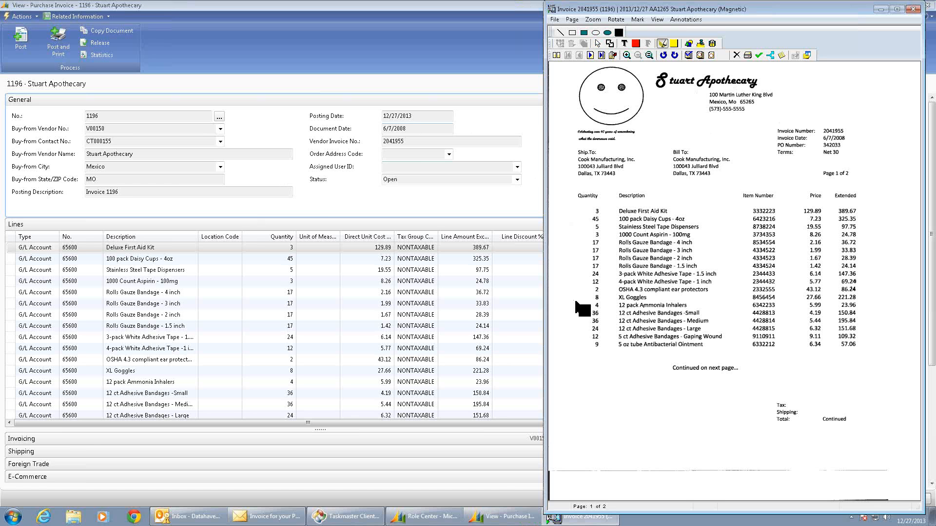
left_click_drag(565, 281, 884, 292)
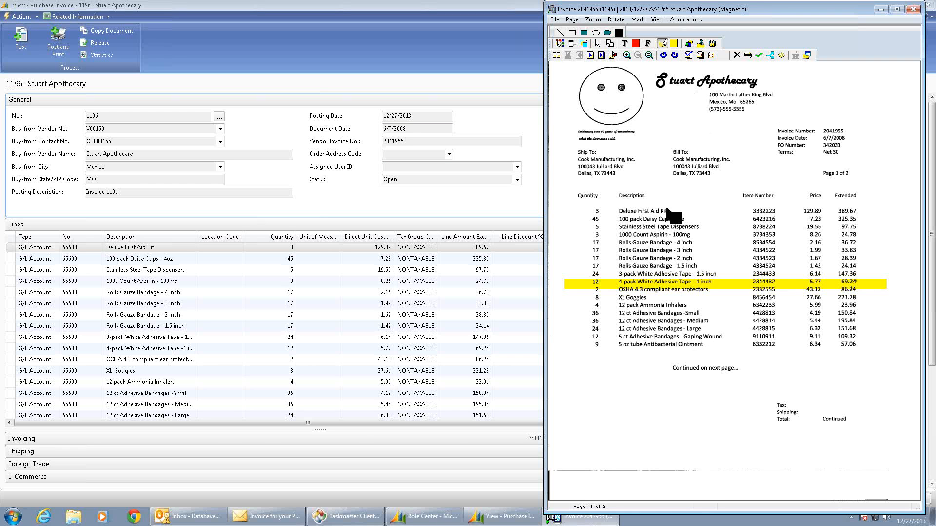
left_click(624, 43)
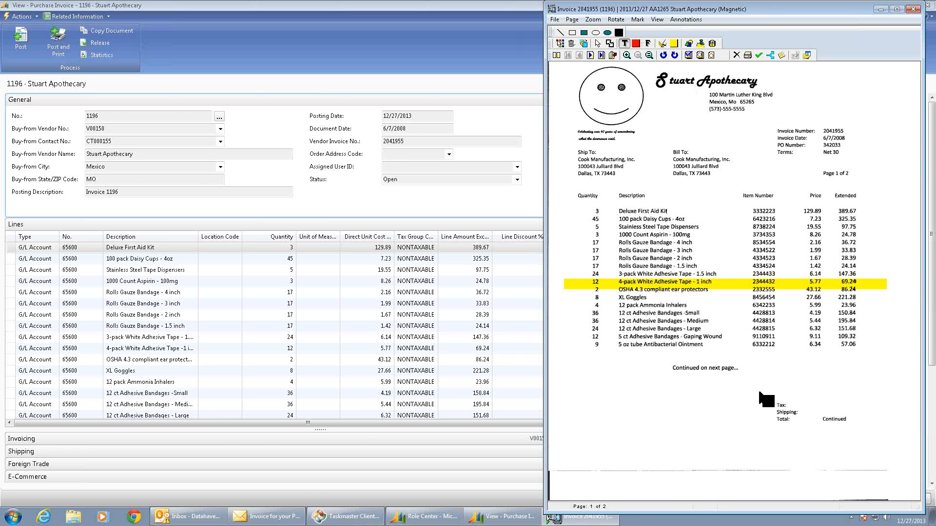
left_click_drag(760, 361, 883, 395)
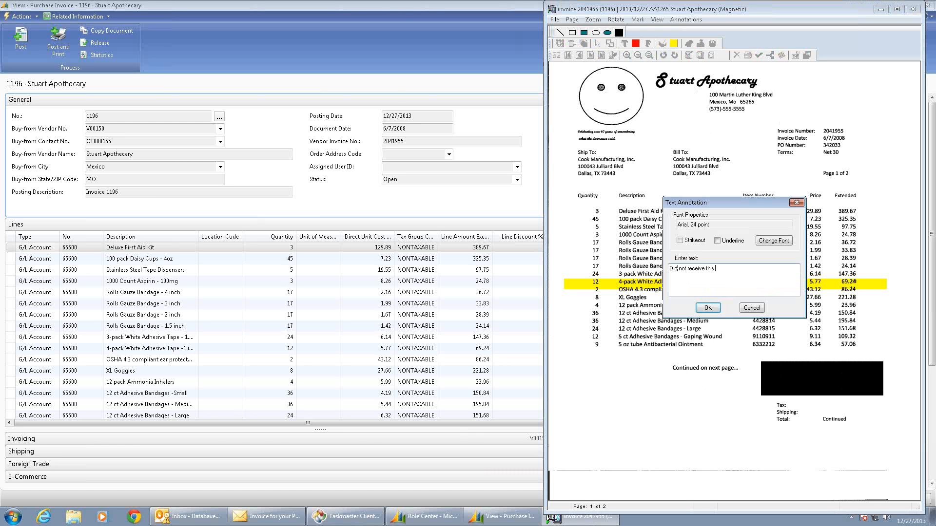
left_click(707, 307)
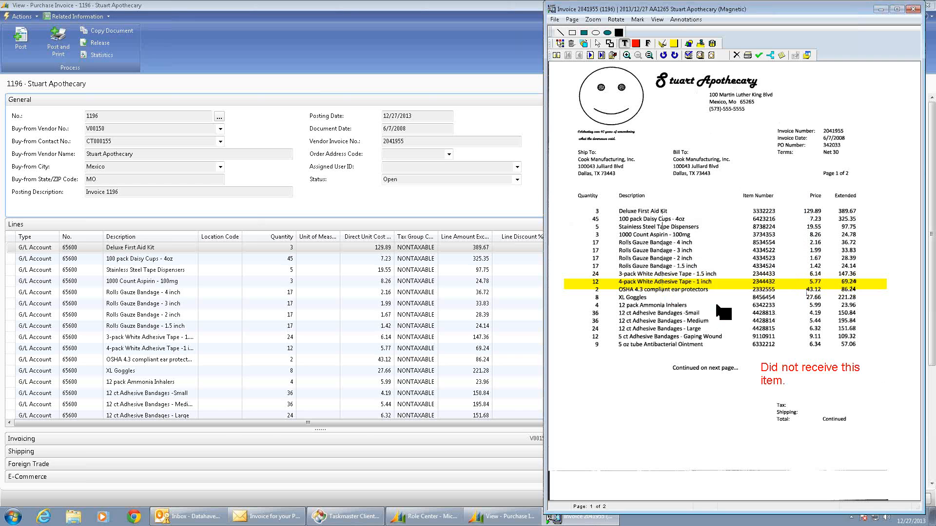
Save the annotated Stuart Apothecary invoice image and close the document viewer.
left_click(553, 18)
left_click(568, 61)
double_click(551, 9)
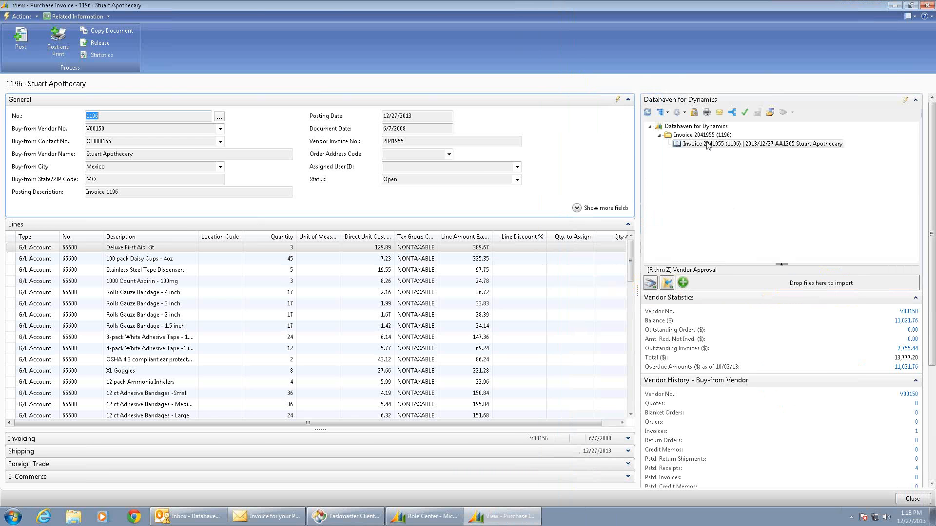
Examine the Stuart Apothecary document's note history for its OCR, routing, viewing and annotation entries.
right_click(702, 145)
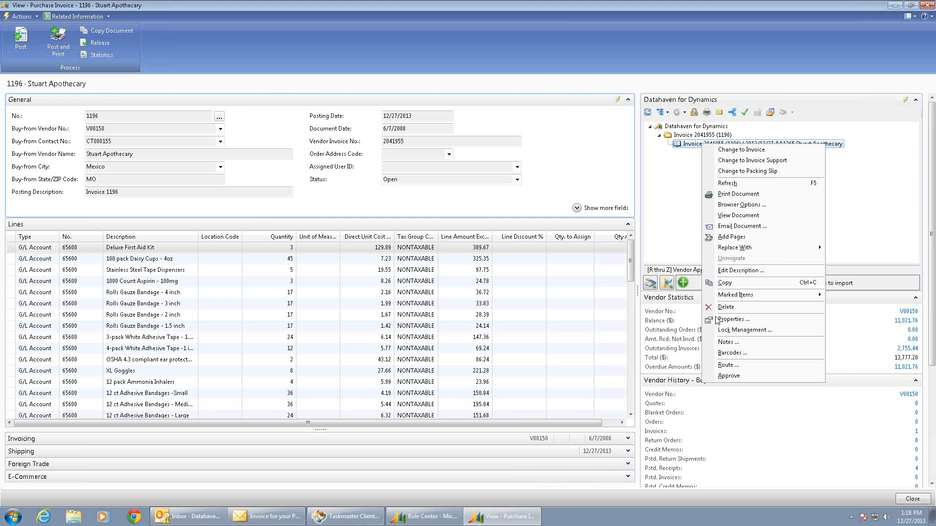
left_click(725, 342)
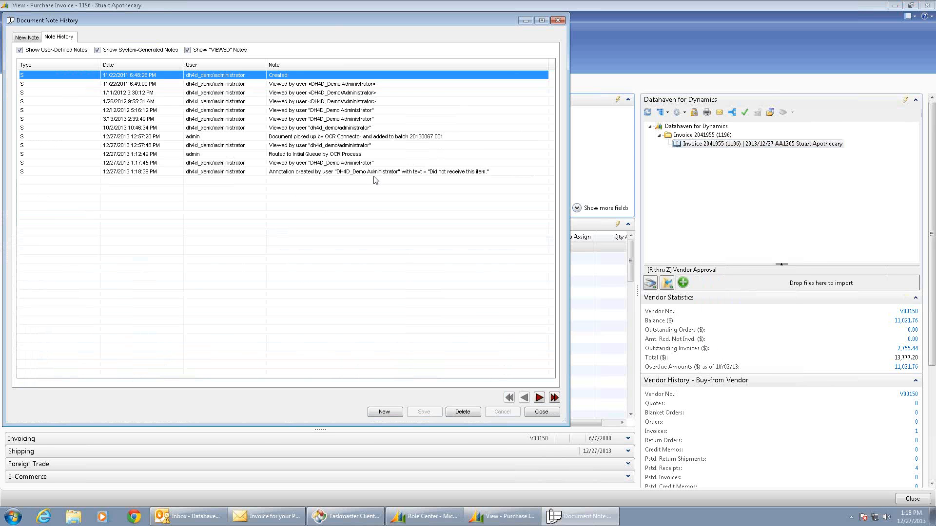
left_click(386, 173)
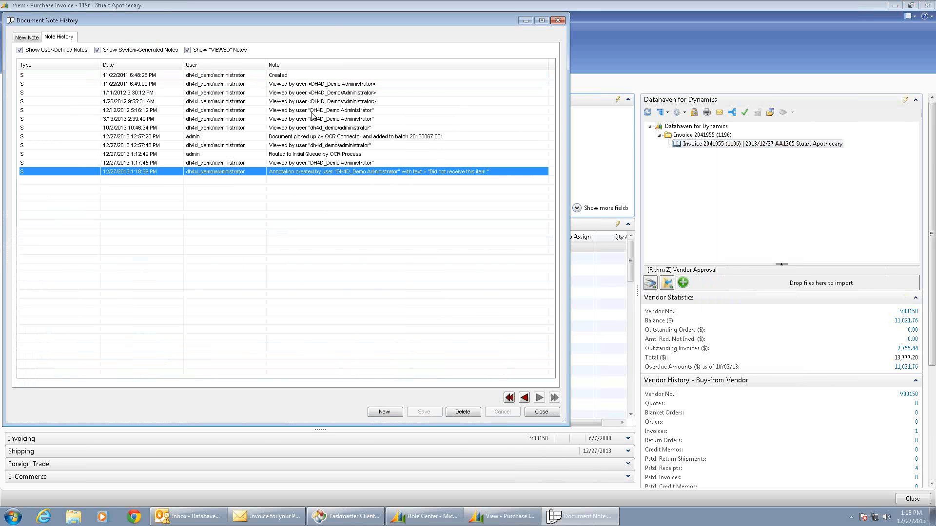
left_click(301, 146)
left_click(297, 155)
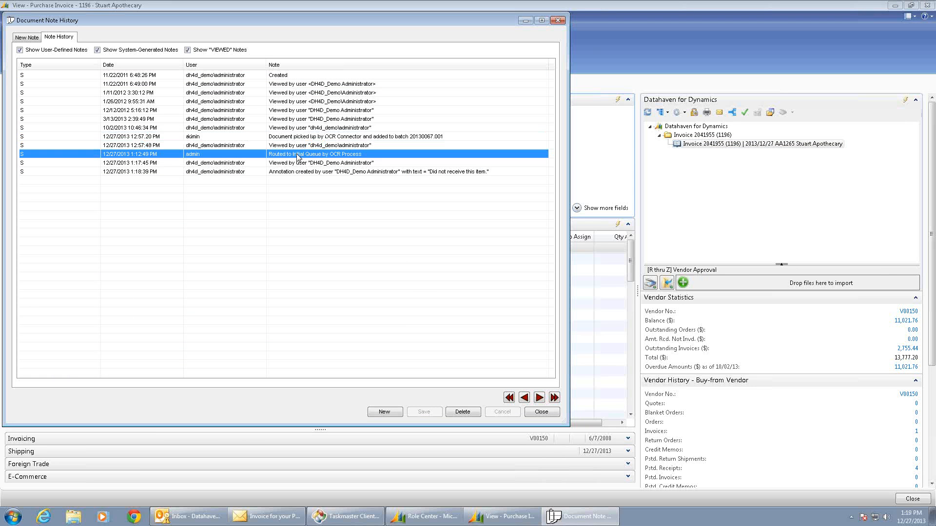
left_click(293, 174)
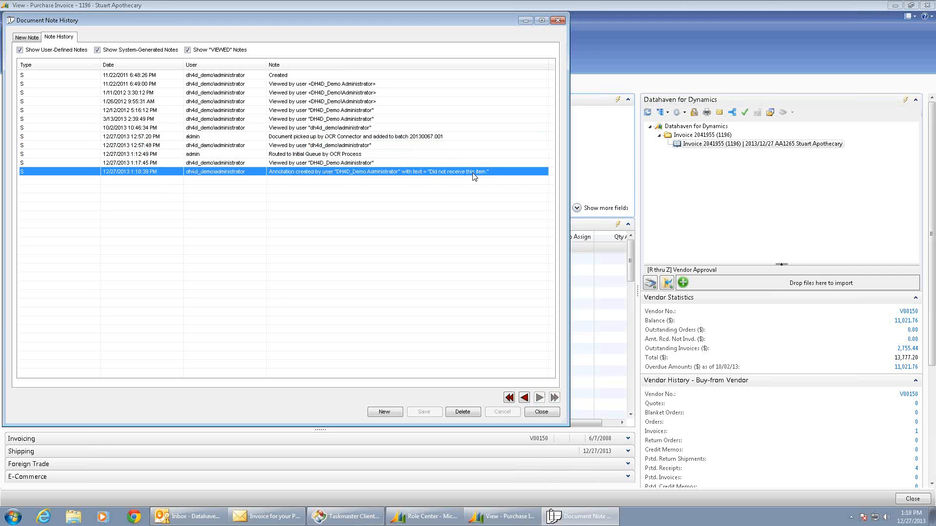
left_click(541, 412)
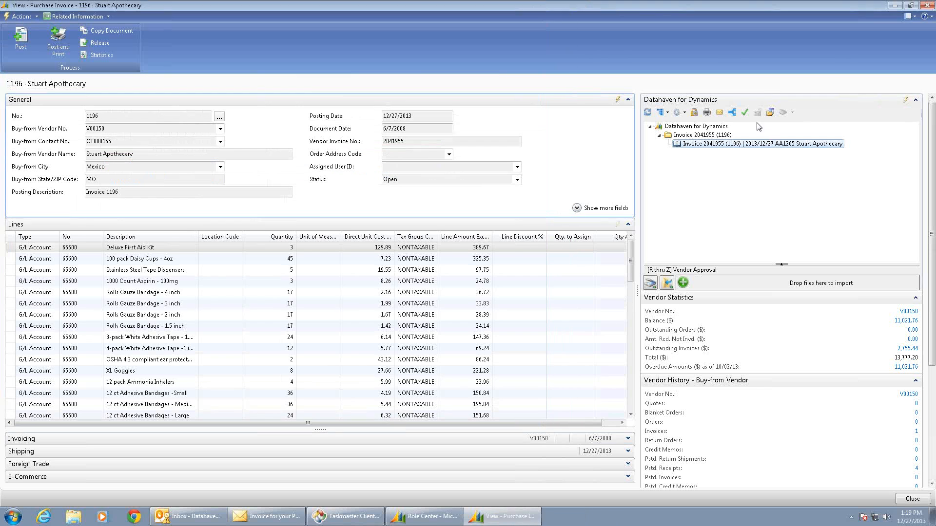
Try to route the Stuart Apothecary invoice to another queue, and return to the Role Center with refreshed approval queues.
left_click(732, 112)
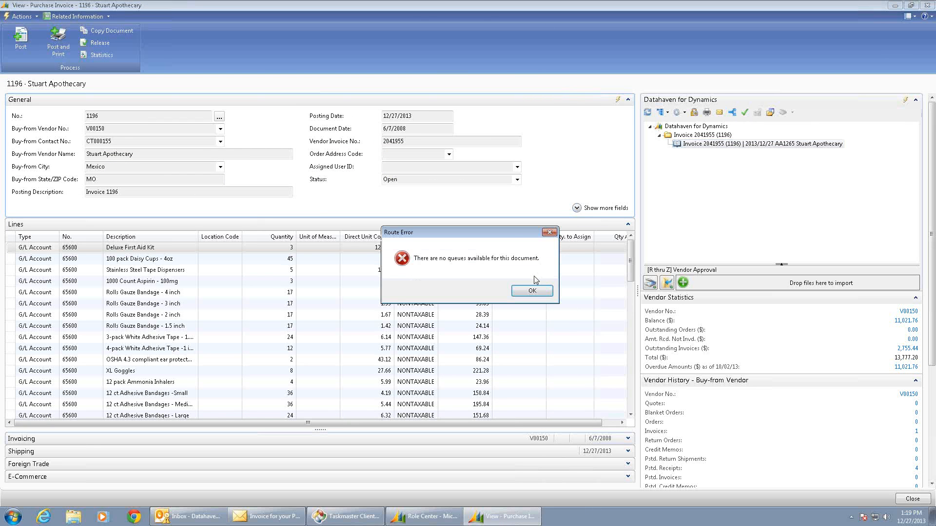
left_click(539, 291)
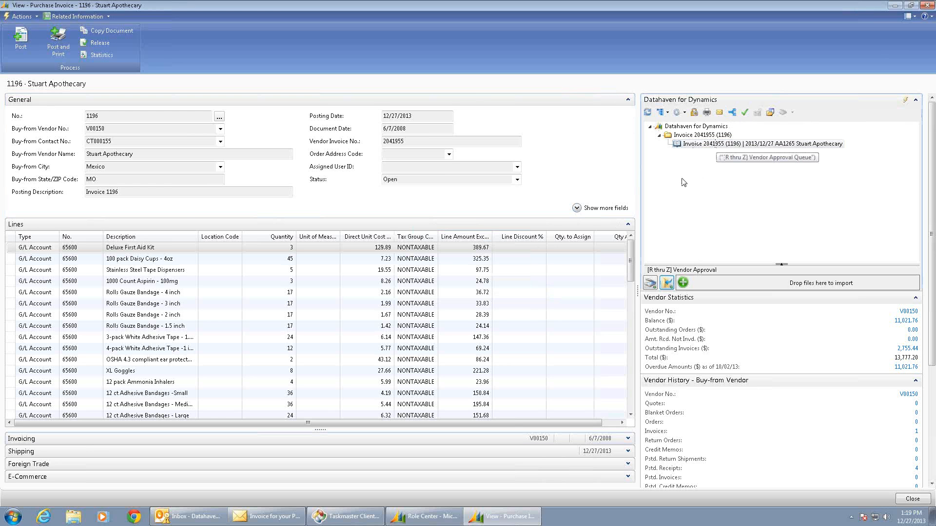
left_click(926, 5)
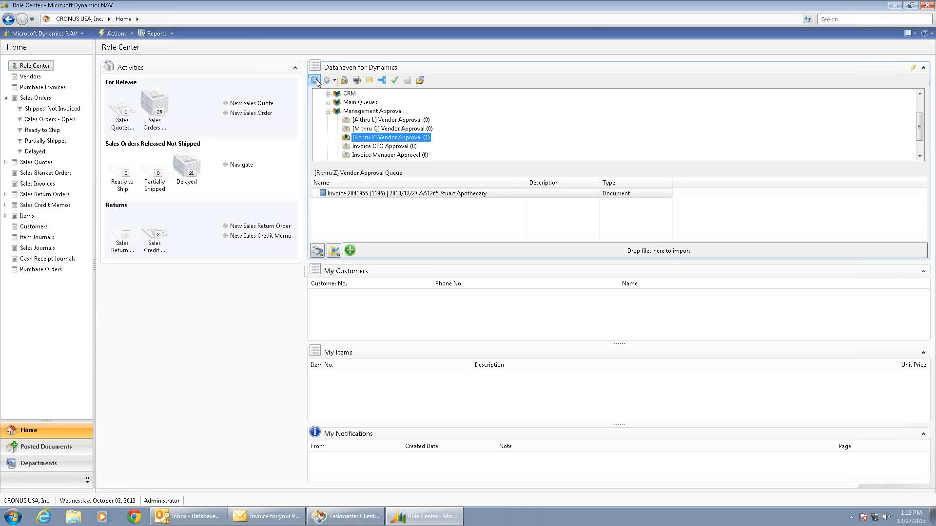
left_click(314, 80)
Find posted purchase invoice 108098 for Plunger Lift Systems and view its attached scanned invoice.
left_click(55, 446)
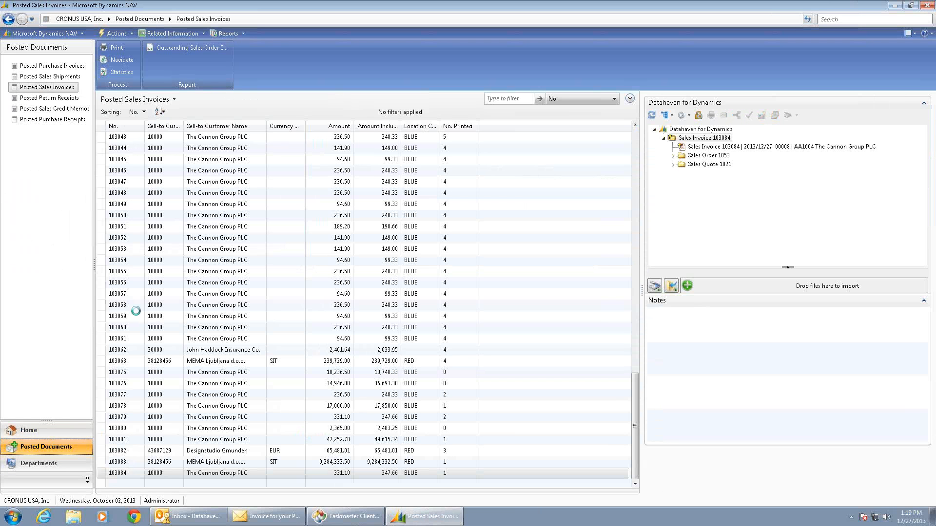
left_click(51, 65)
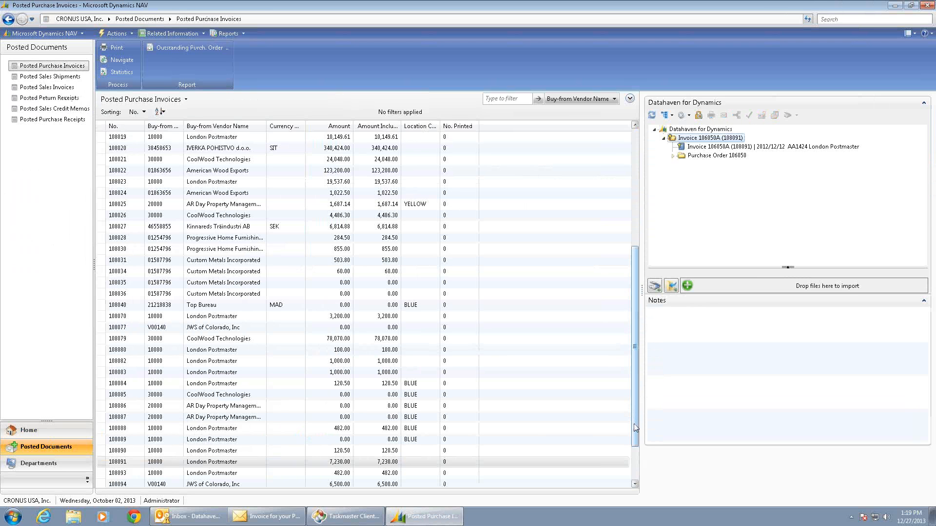
left_click(119, 474)
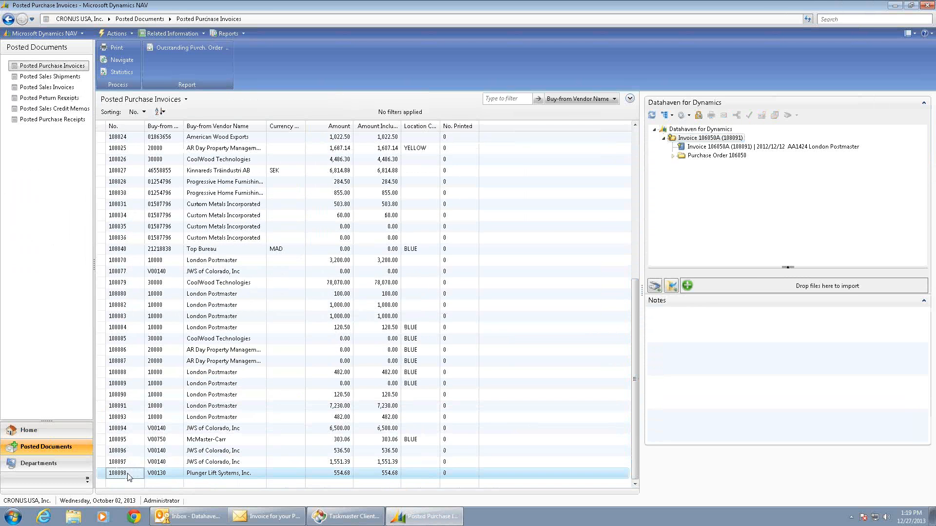
double_click(697, 147)
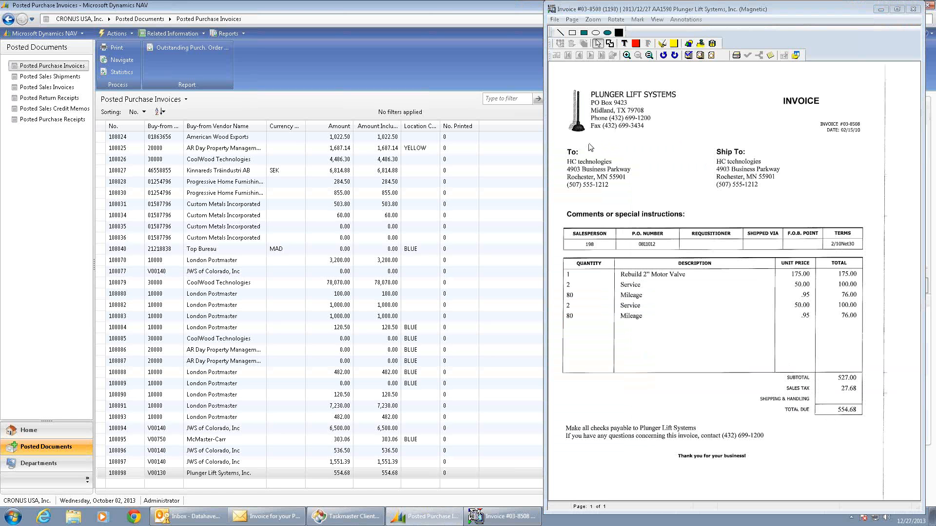
double_click(551, 8)
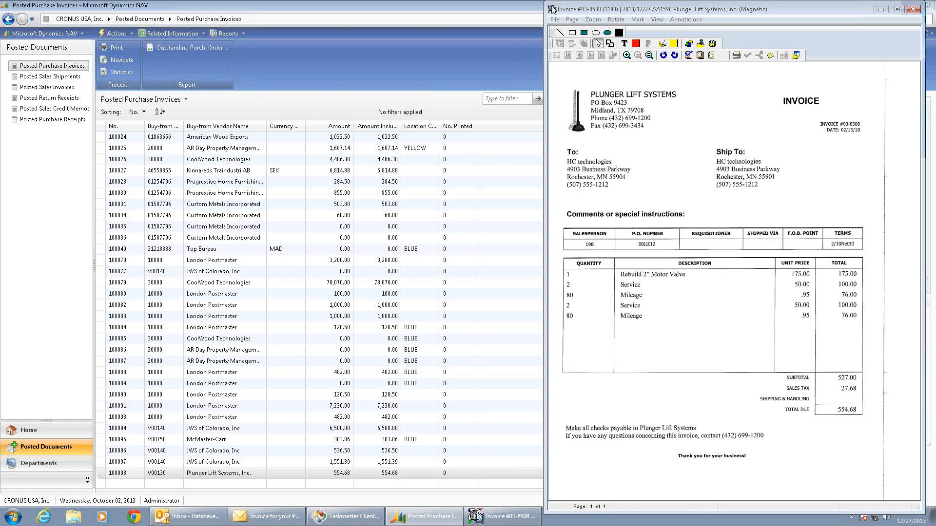
View the scanned invoice attached to JWS of Colorado's posted purchase invoice 108097.
left_click(119, 463)
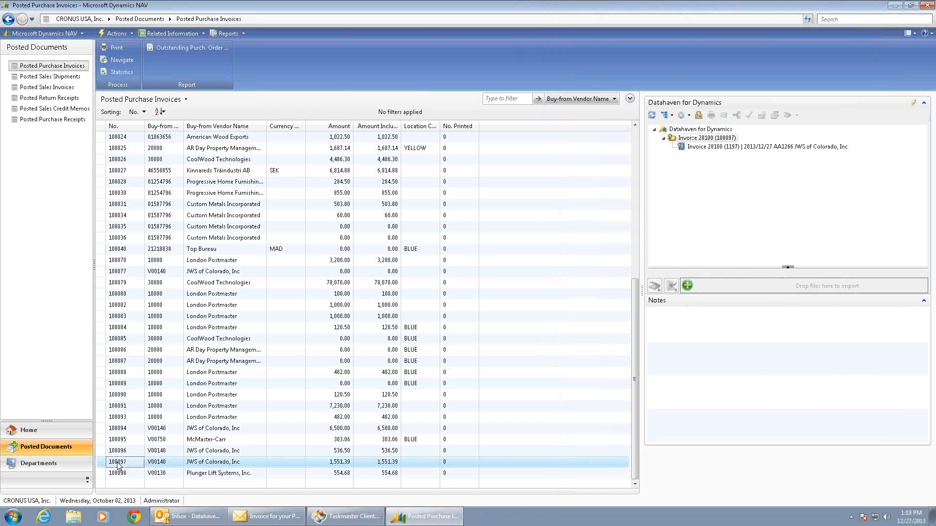
double_click(696, 146)
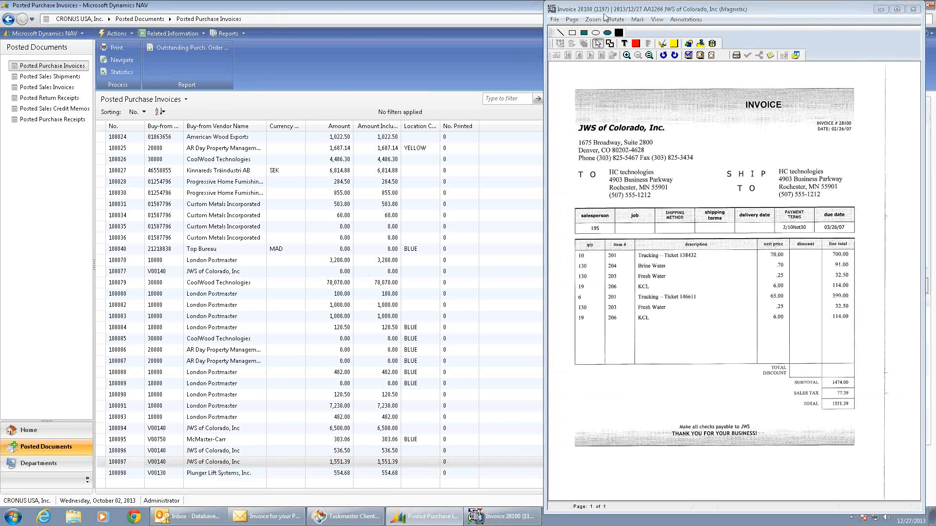
left_click(913, 8)
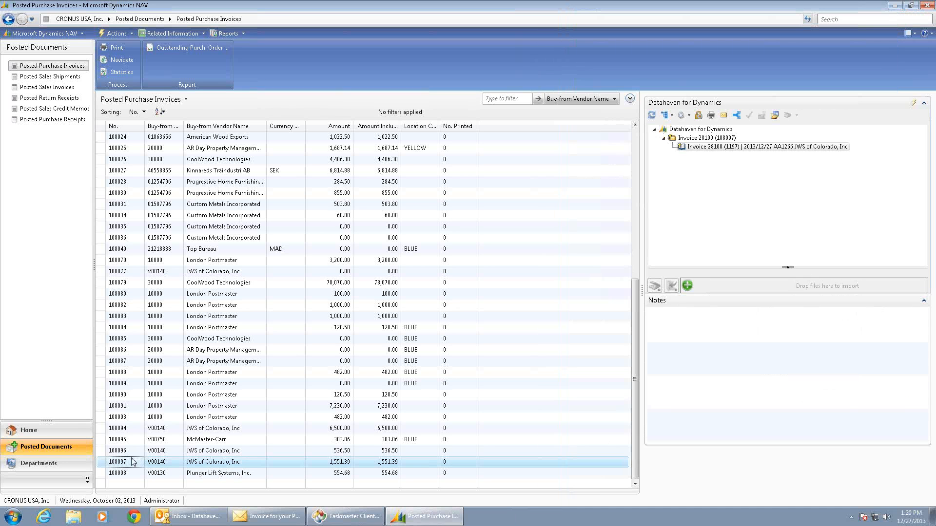
Examine the purchase order and purchase quote documents linked to JWS of Colorado's posted purchase invoice 108096.
left_click(127, 452)
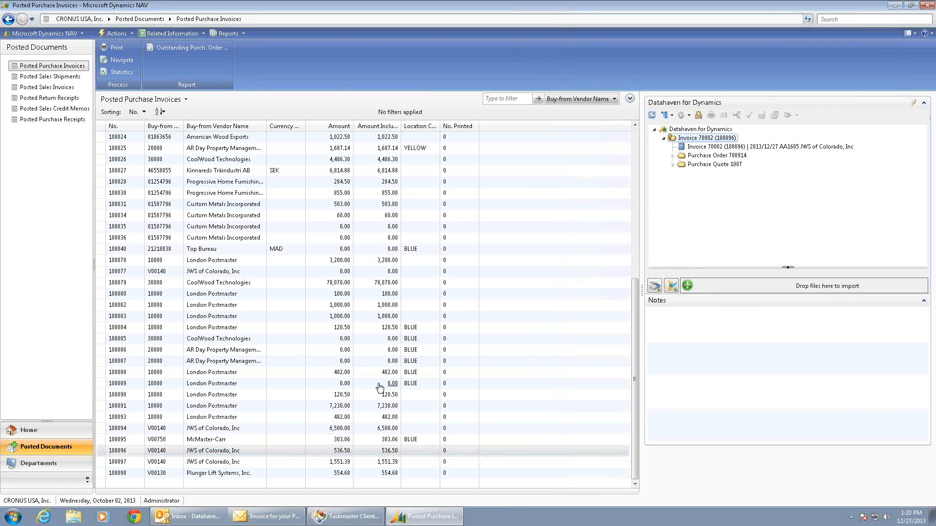
left_click(673, 155)
left_click(673, 172)
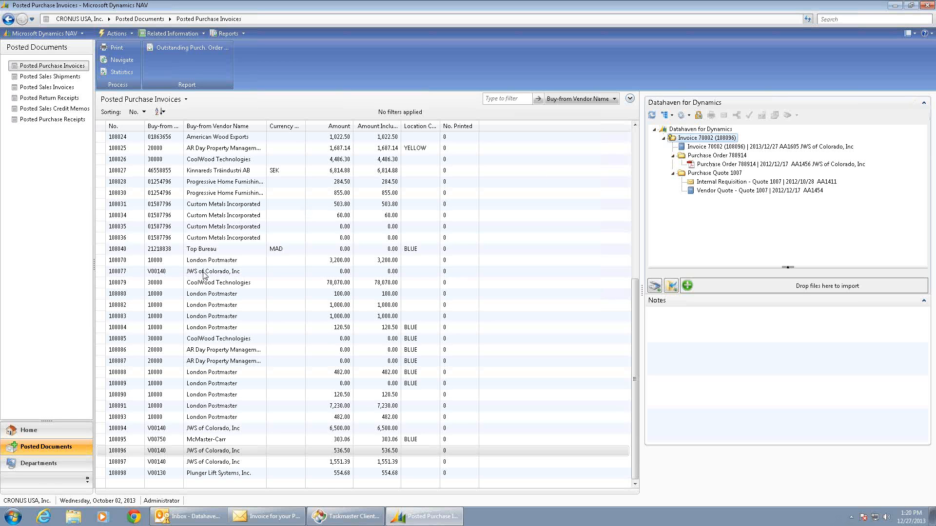
Start a payment journal line in Cash Management with posting date 12/27/2013, document type Payment and document number P-013.
left_click(39, 463)
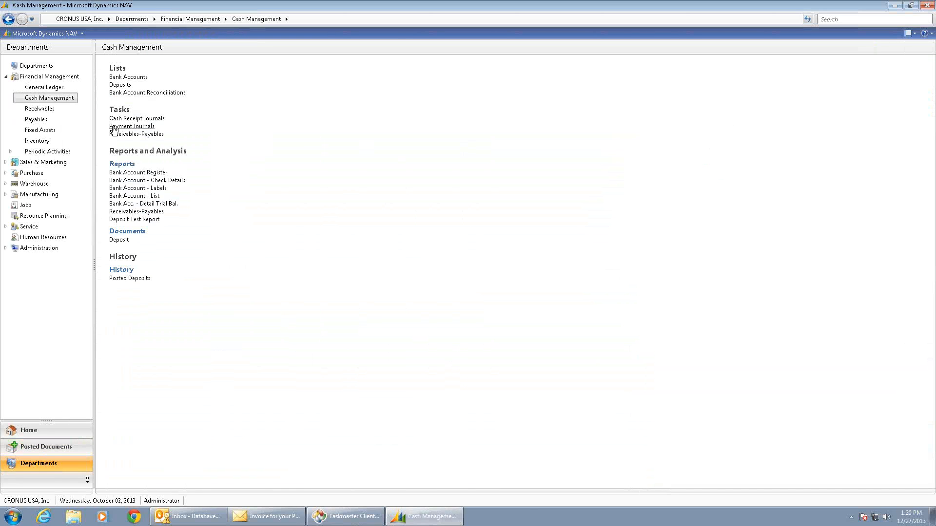
left_click(114, 126)
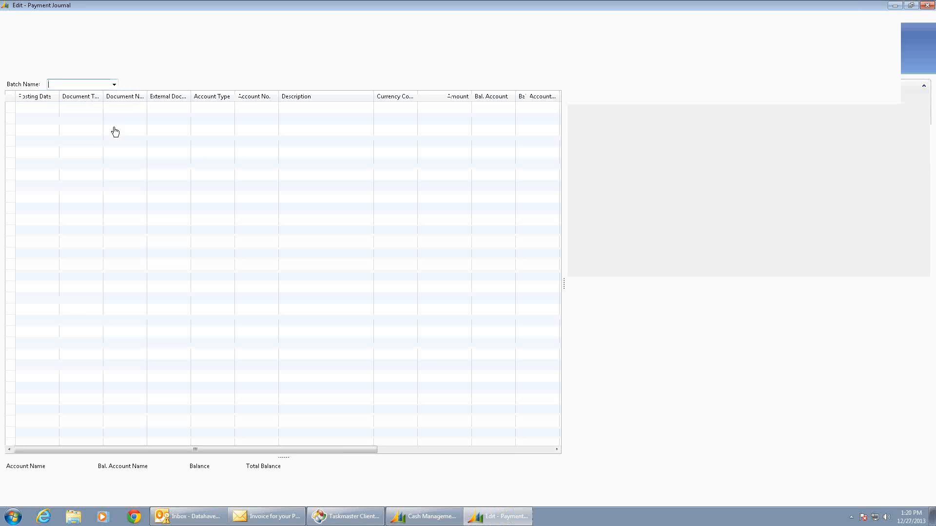
left_click(55, 107)
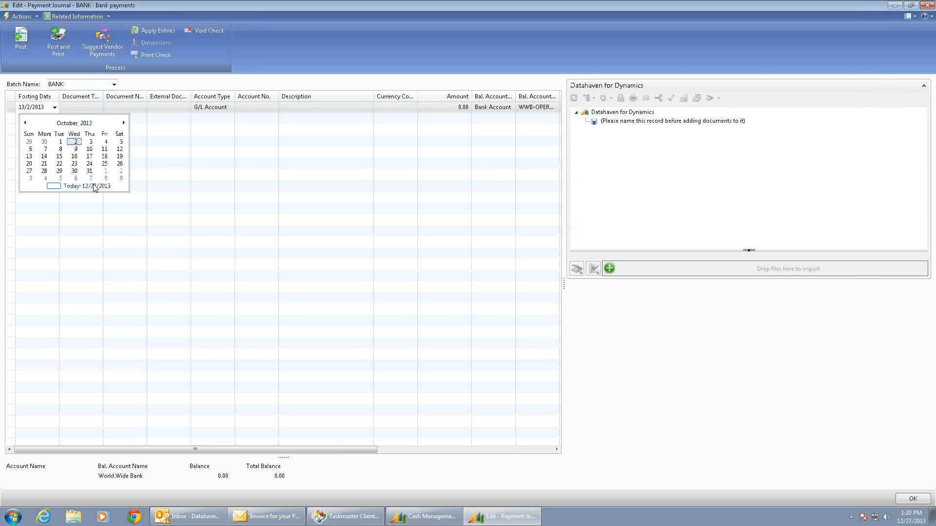
left_click(86, 186)
left_click(97, 107)
left_click(99, 107)
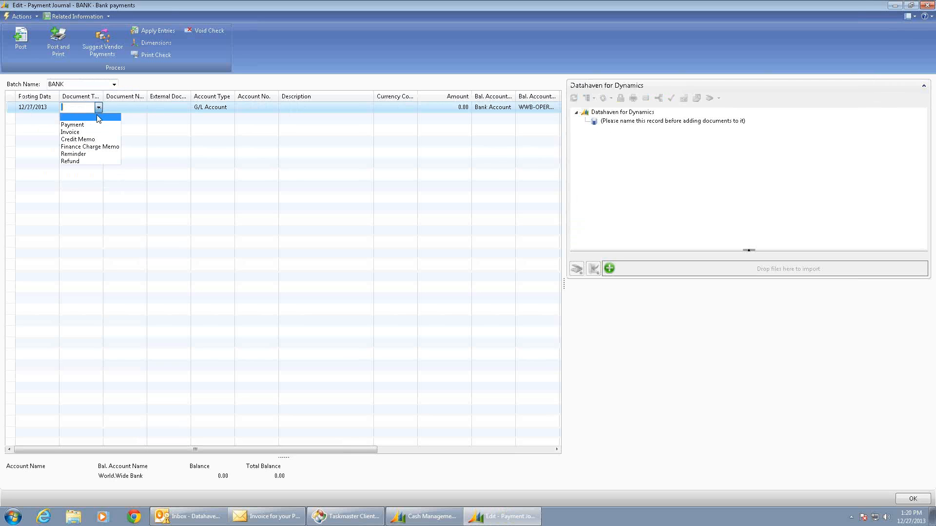
left_click(92, 125)
left_click(122, 107)
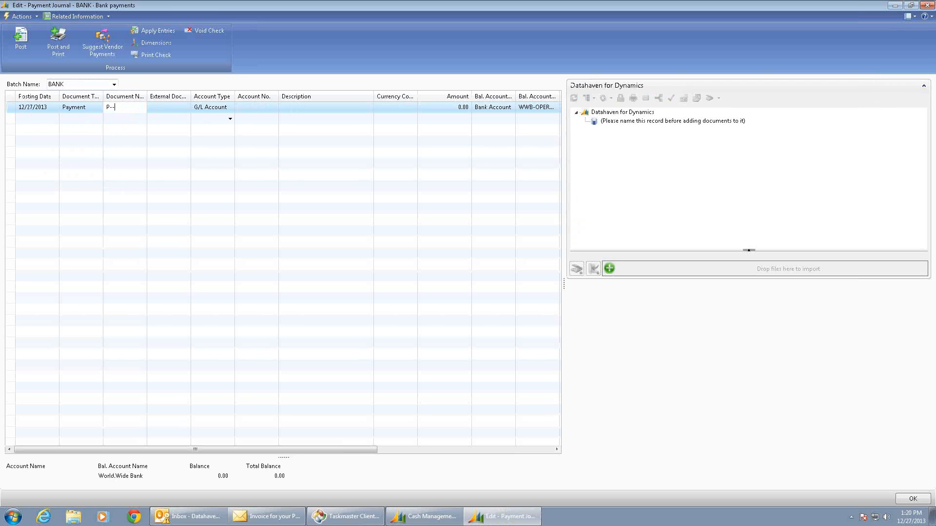
key("Tab")
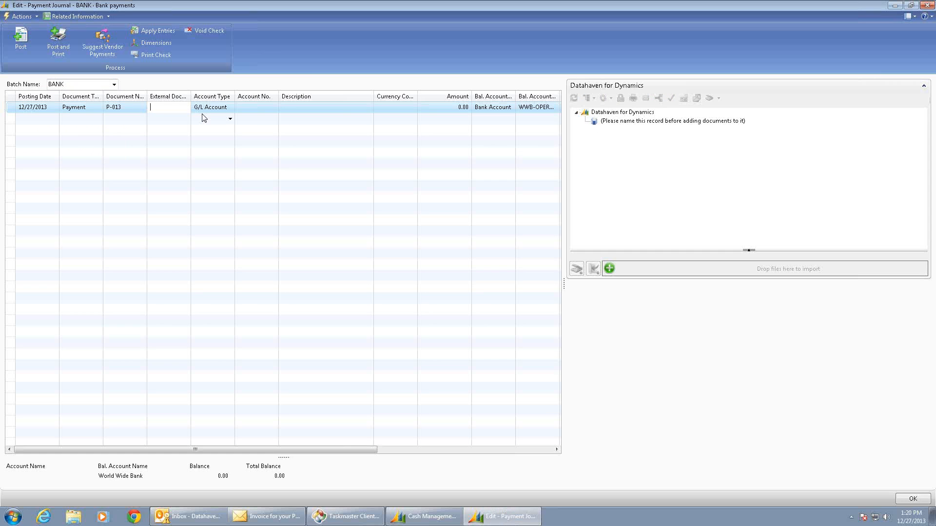
key("Tab")
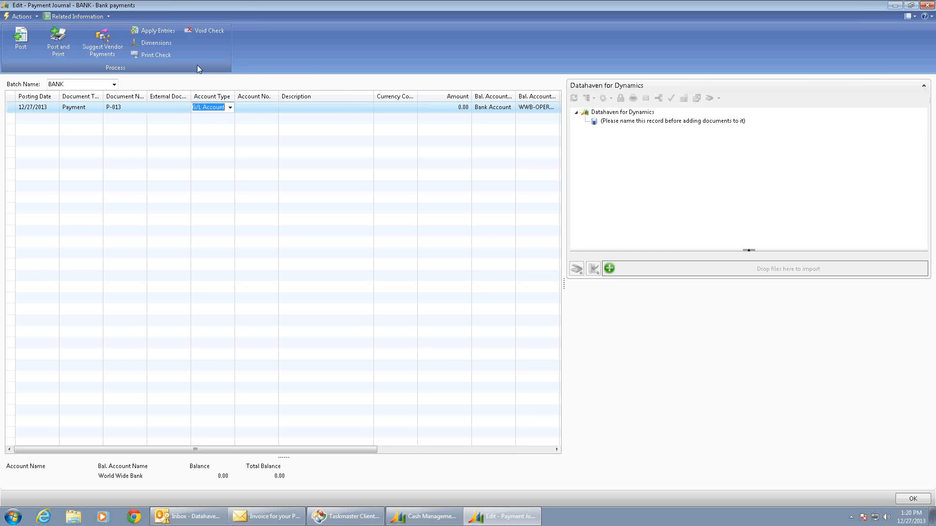
Set the P-013 line's account type to Vendor and choose Plunger Lift Systems, Inc. as its account.
left_click(230, 108)
left_click(215, 132)
left_click(256, 108)
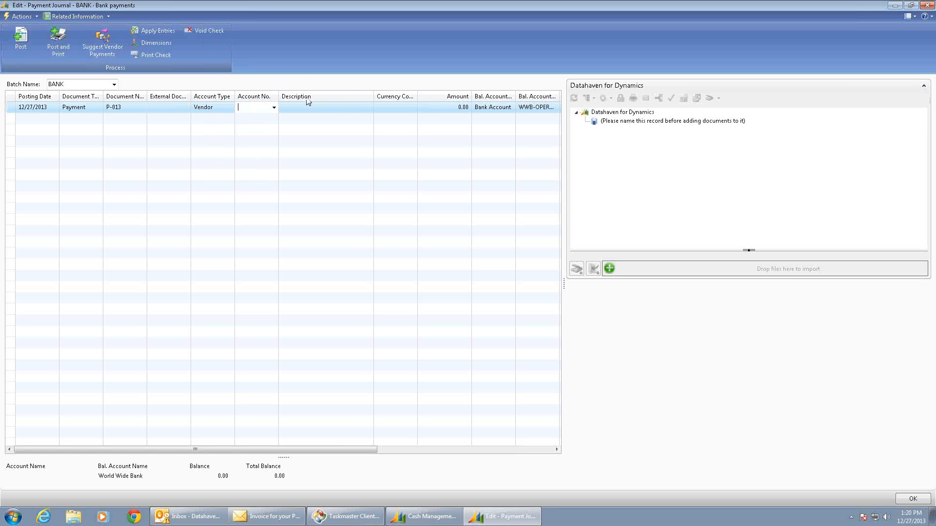
left_click(274, 108)
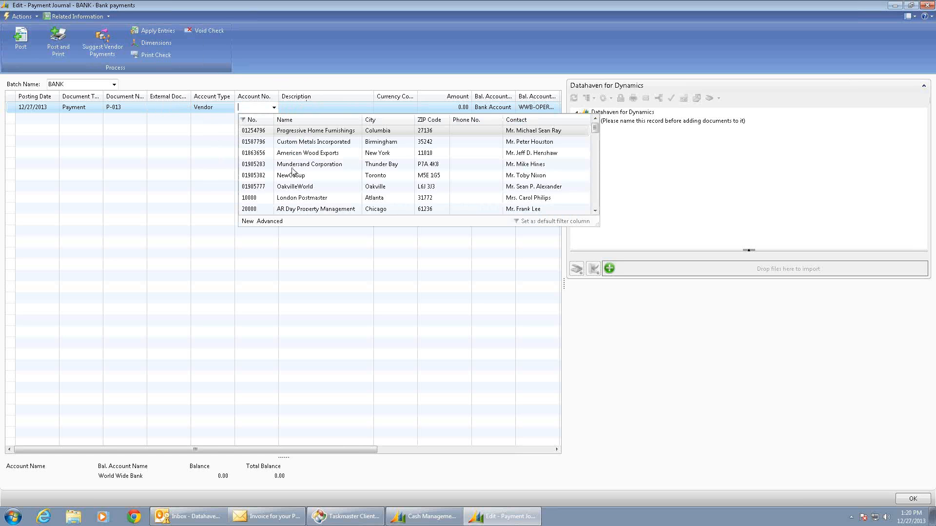
scroll(300, 181, "down", 5)
scroll(300, 183, "down", 5)
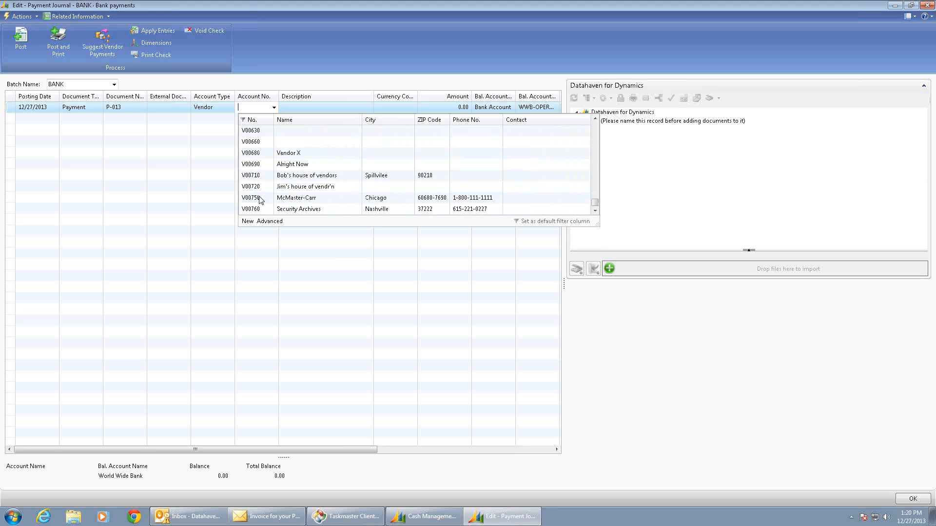
scroll(264, 189, "up", 5)
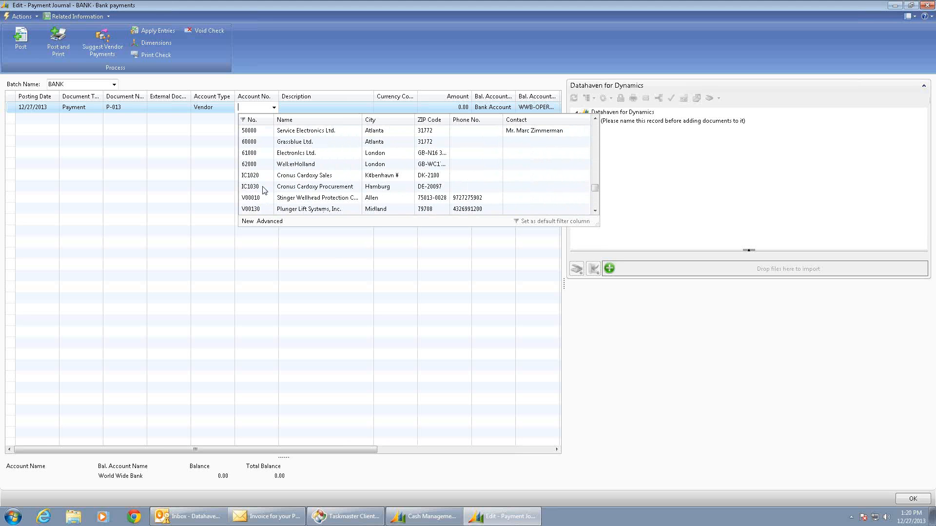
left_click(251, 209)
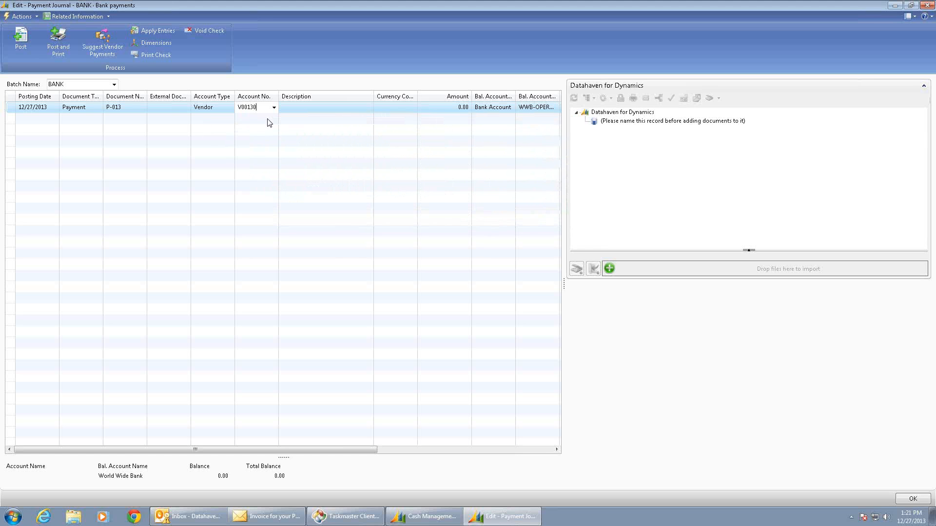
Apply payment P-013 to Plunger Lift Systems' invoice 108098 from 12/27/2013.
left_click(152, 33)
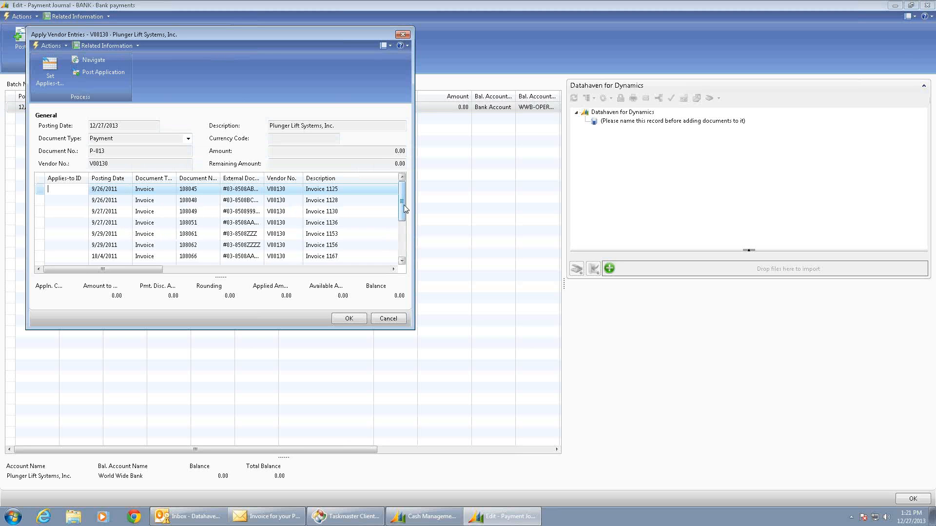
left_click(398, 238)
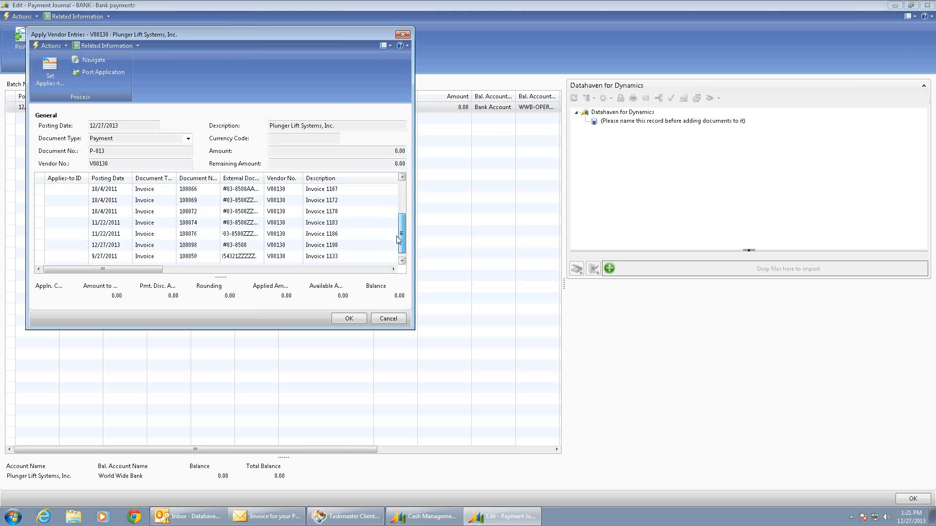
left_click(66, 247)
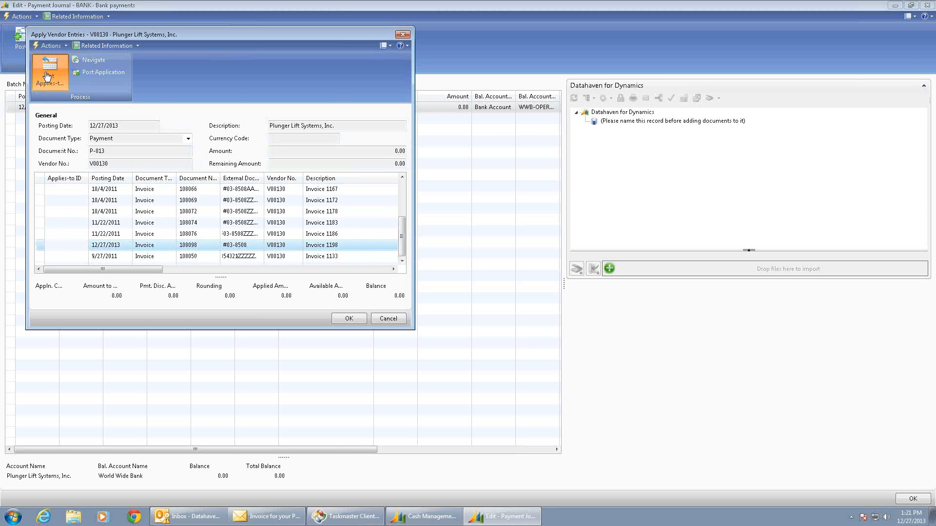
left_click(49, 72)
left_click(348, 320)
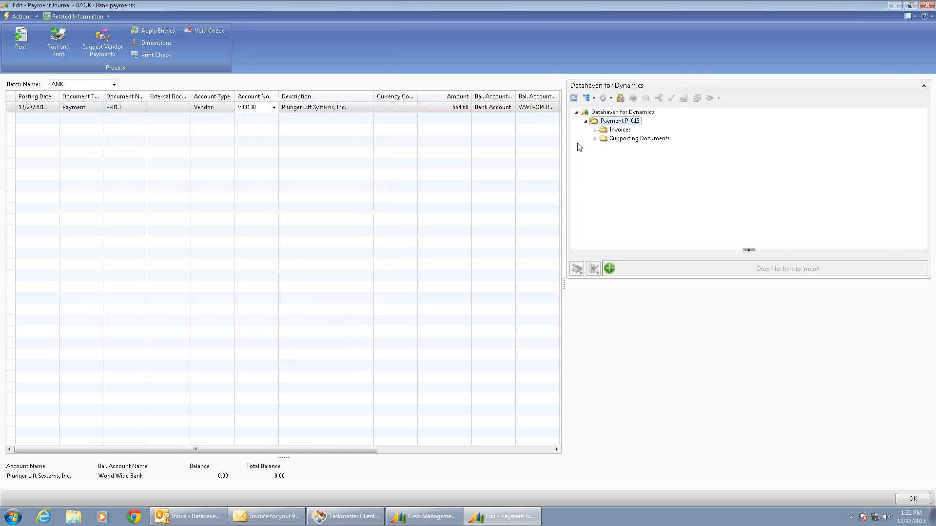
View the scanned Plunger Lift Systems invoice linked to payment P-013, and close the viewer.
left_click(595, 130)
left_click(605, 139)
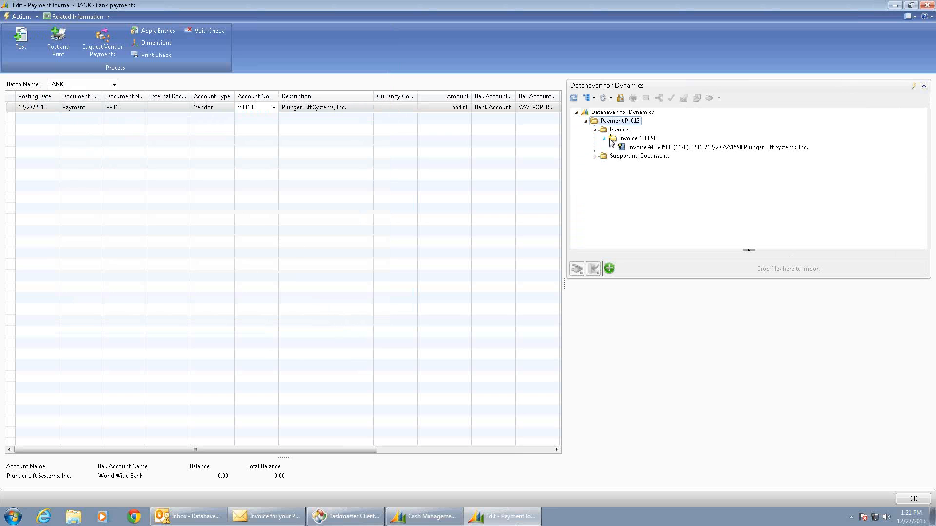
left_click(640, 147)
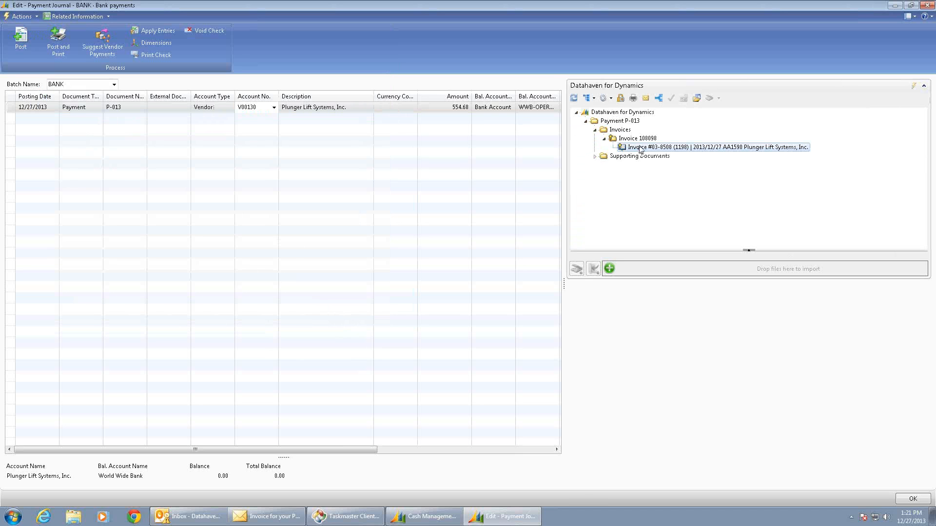
double_click(639, 147)
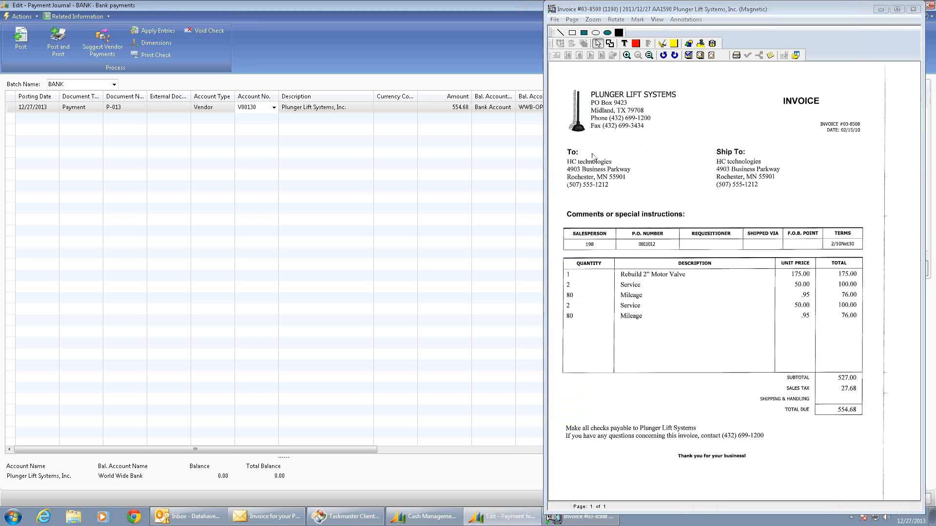
left_click(552, 11)
left_click(571, 90)
Add a second payment journal line, P-014, for the vendor JWS of Colorado, Inc.
left_click(38, 123)
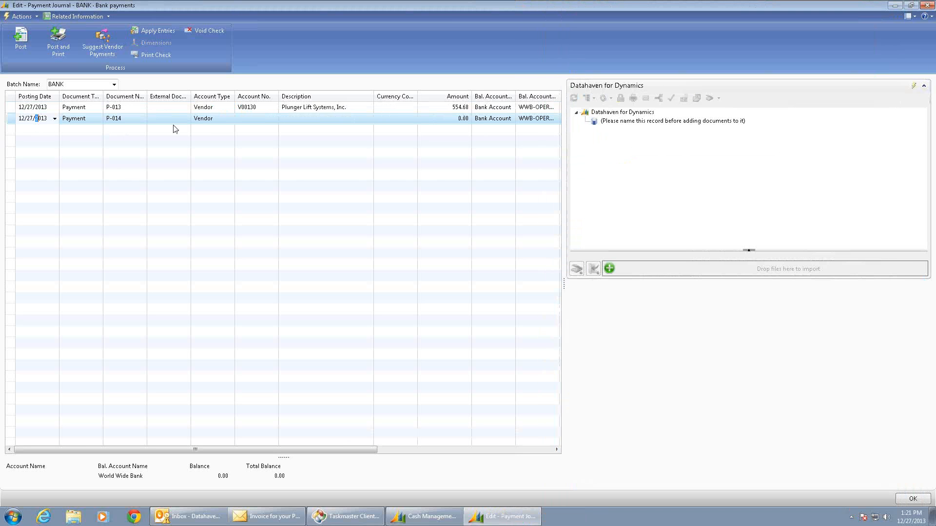
left_click(255, 122)
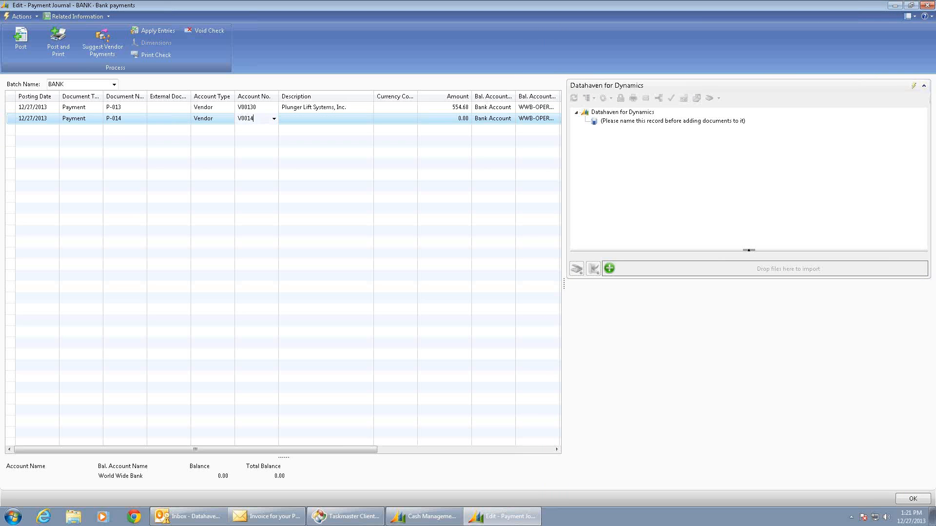
type("V00140")
key("Tab")
Apply payment P-014 to JWS of Colorado's invoices 108097 and 108096.
left_click(163, 31)
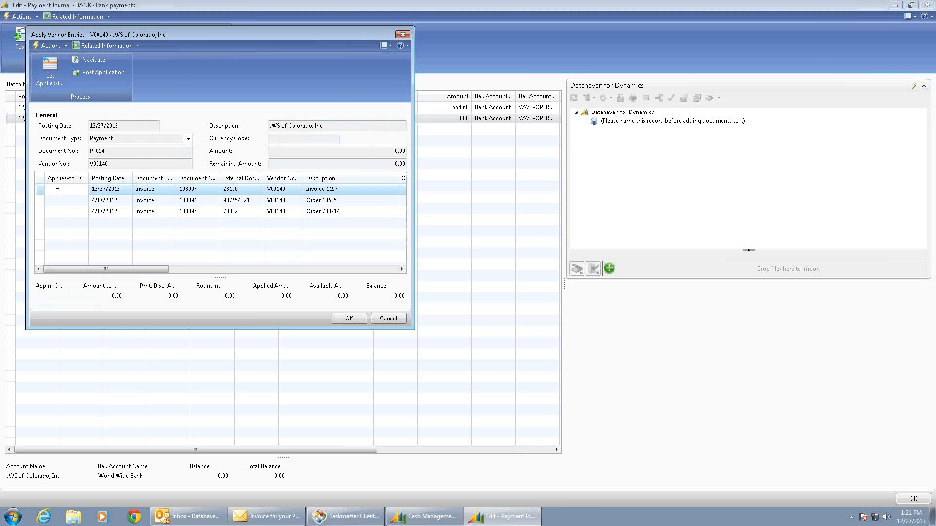
left_click(50, 71)
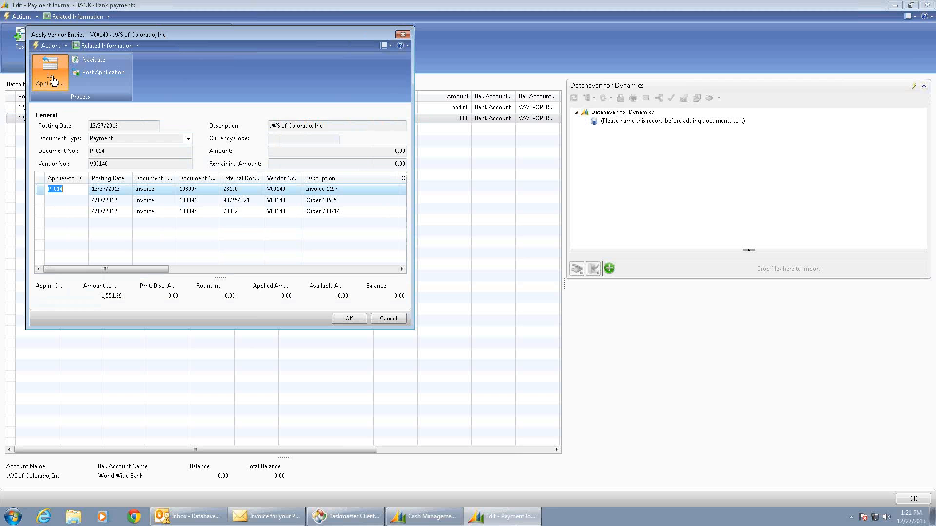
left_click(67, 213)
left_click(50, 70)
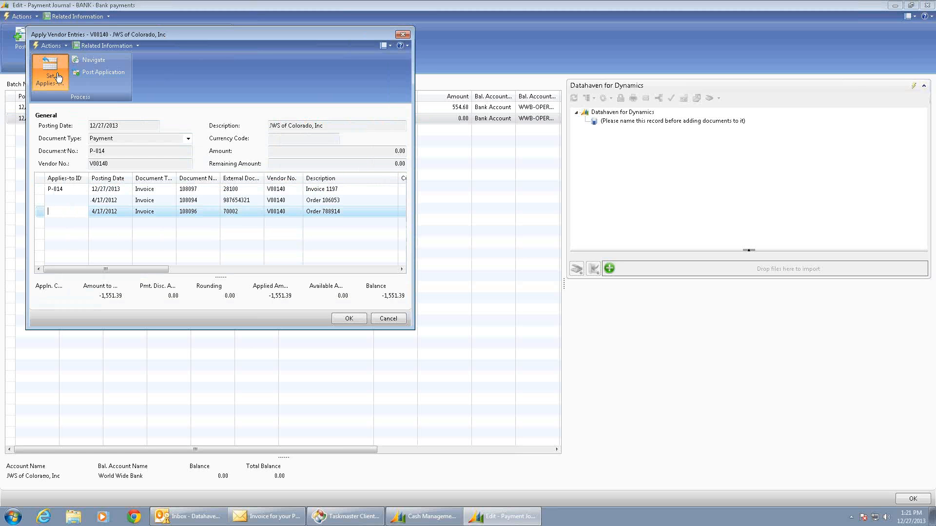
left_click(345, 319)
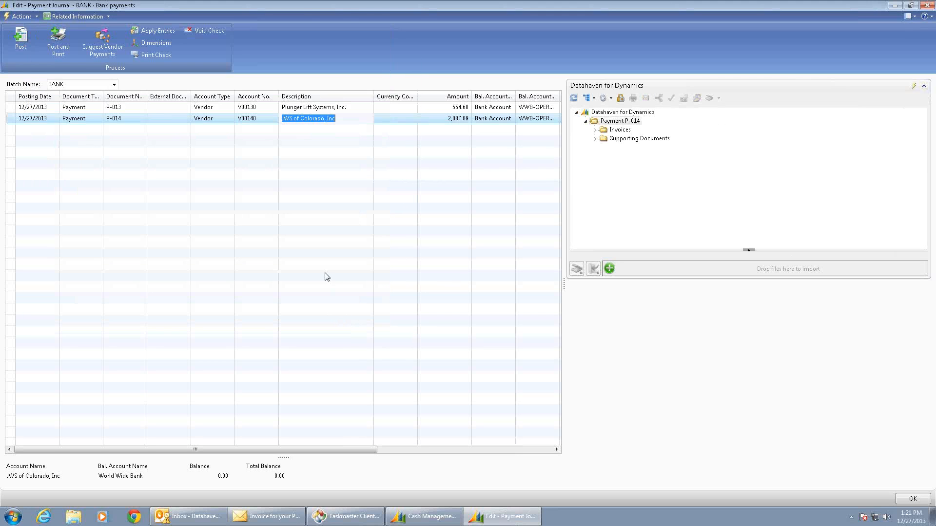
Examine the invoices and the supporting purchase order document linked to payment P-014.
left_click(594, 130)
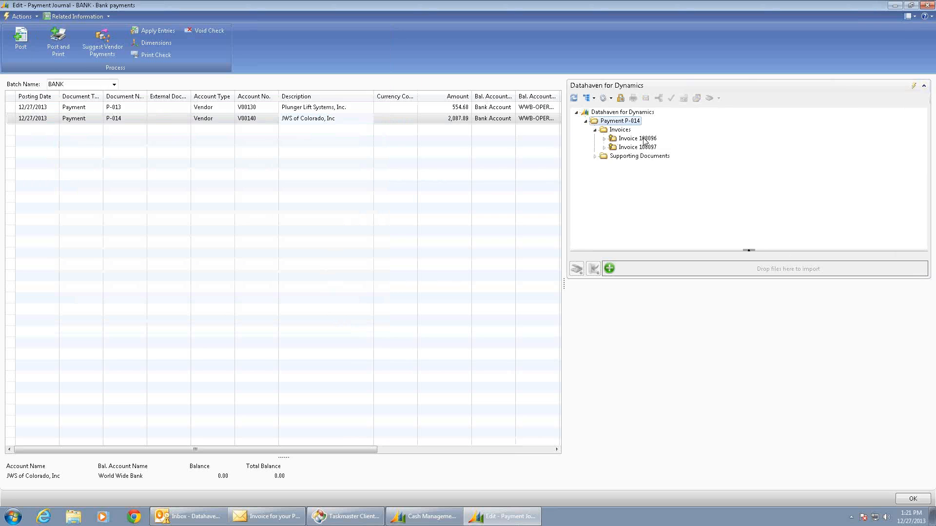
left_click(605, 138)
left_click(605, 156)
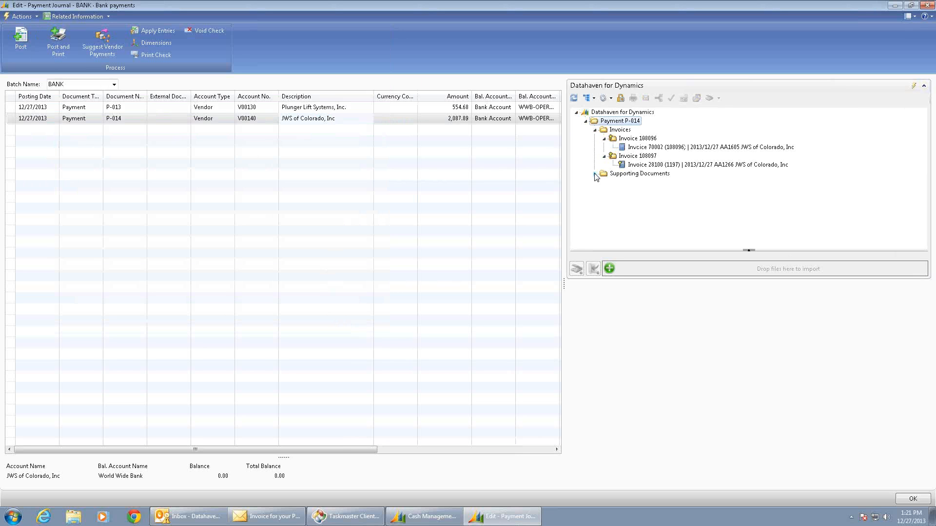
left_click(595, 174)
left_click(605, 182)
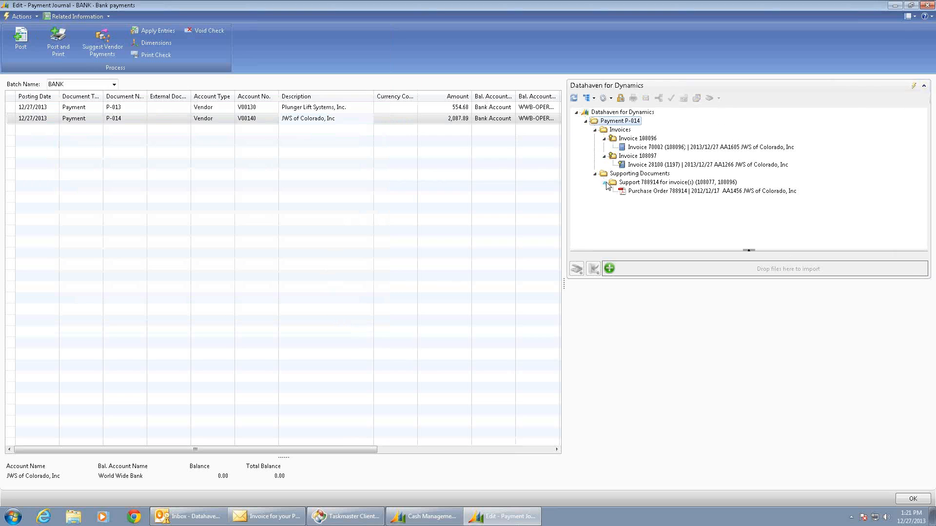
left_click(633, 191)
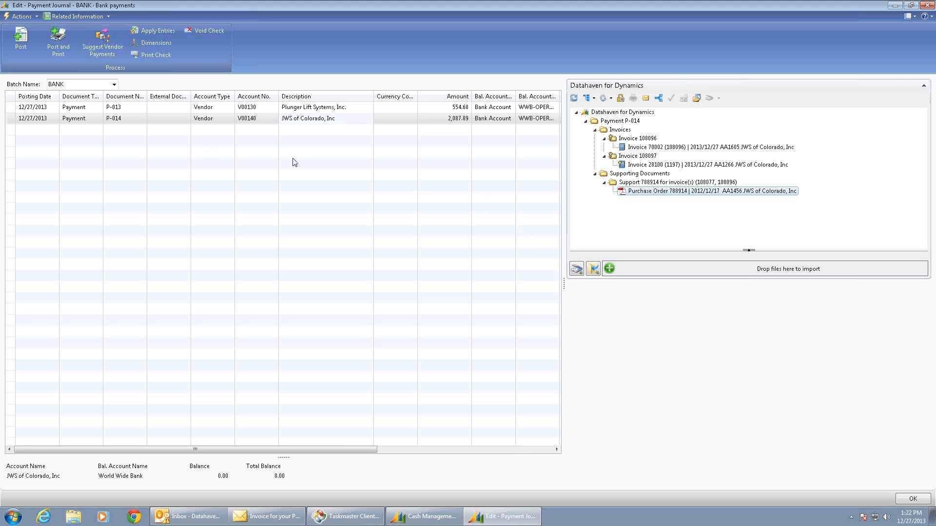
Post the payment journal lines, close the journal and return to the Role Center.
left_click(20, 43)
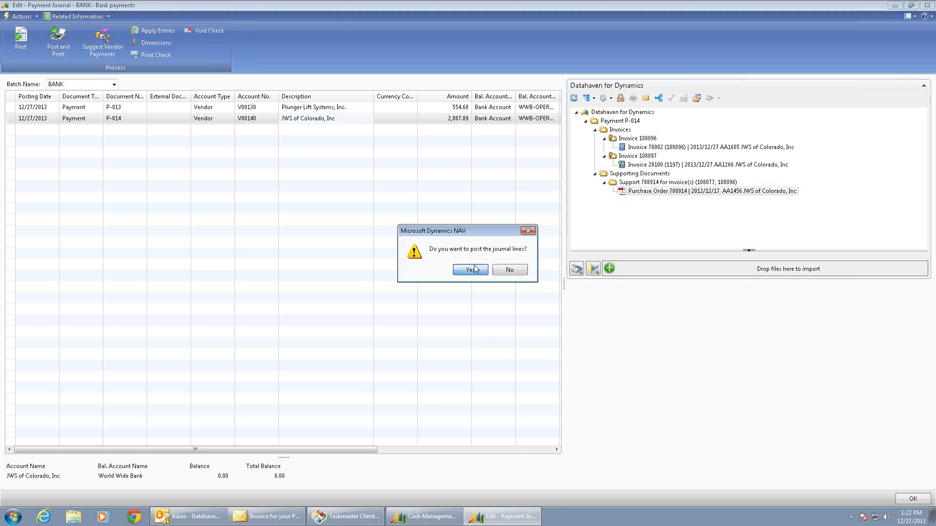
left_click(473, 269)
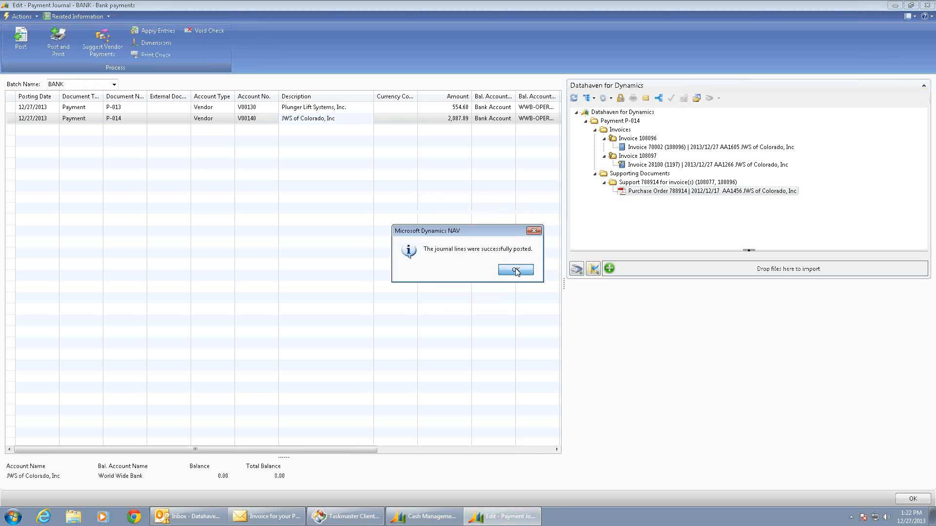
left_click(516, 271)
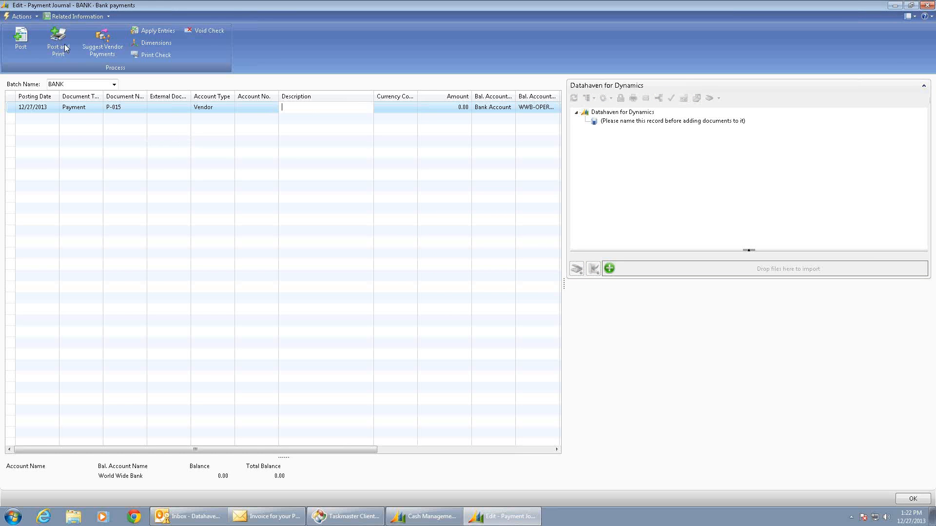
left_click(928, 5)
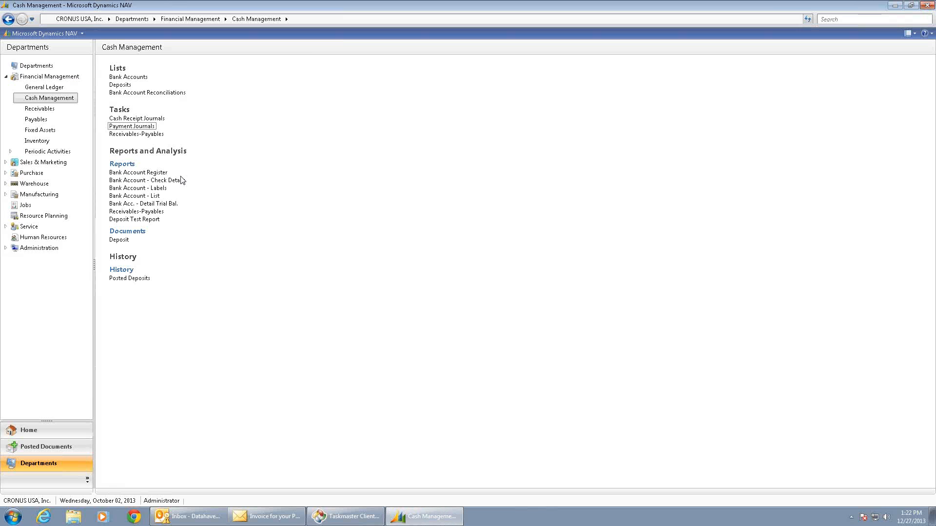
left_click(24, 429)
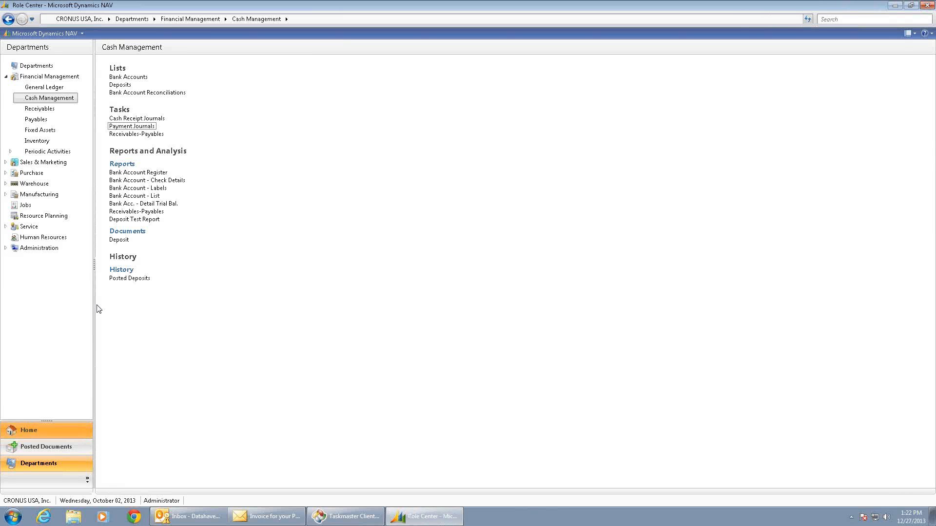
Open the vendor ledger entries for JWS of Colorado, Inc from the vendor list.
left_click(27, 76)
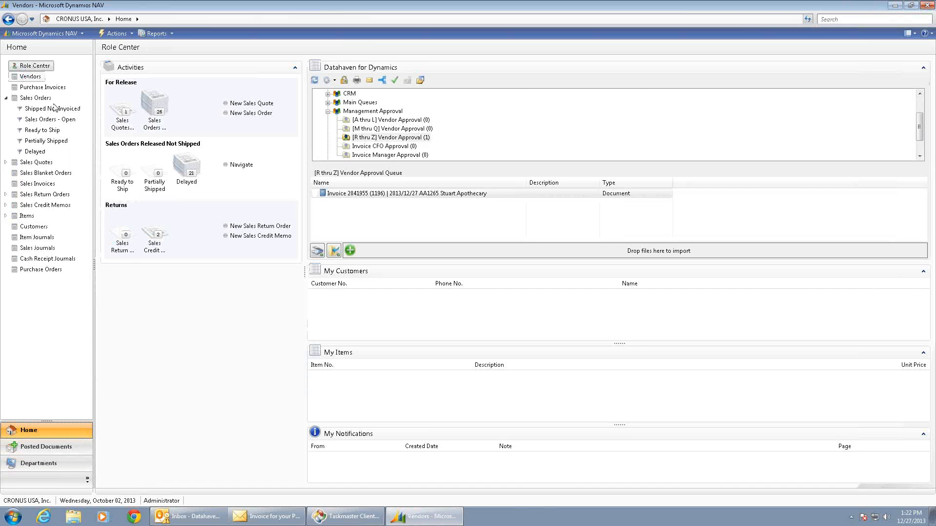
left_click_drag(634, 183, 634, 434)
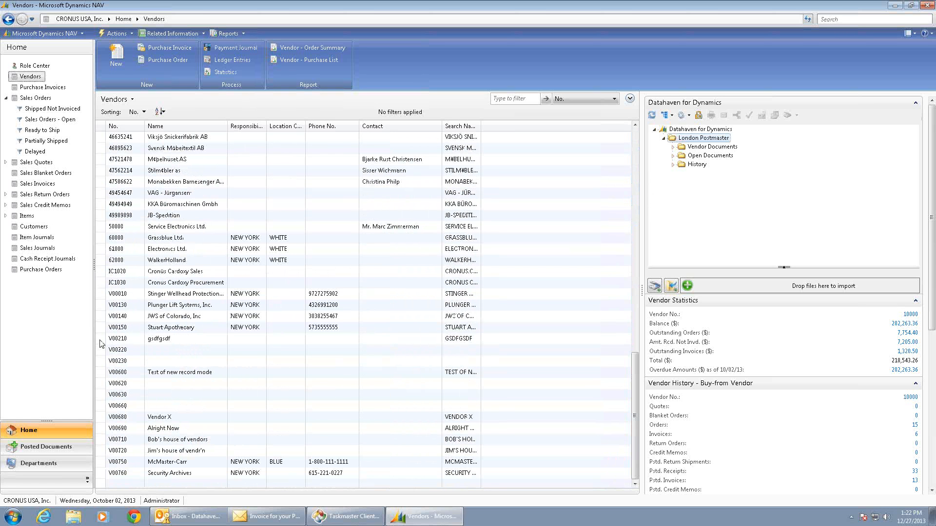
left_click(117, 317)
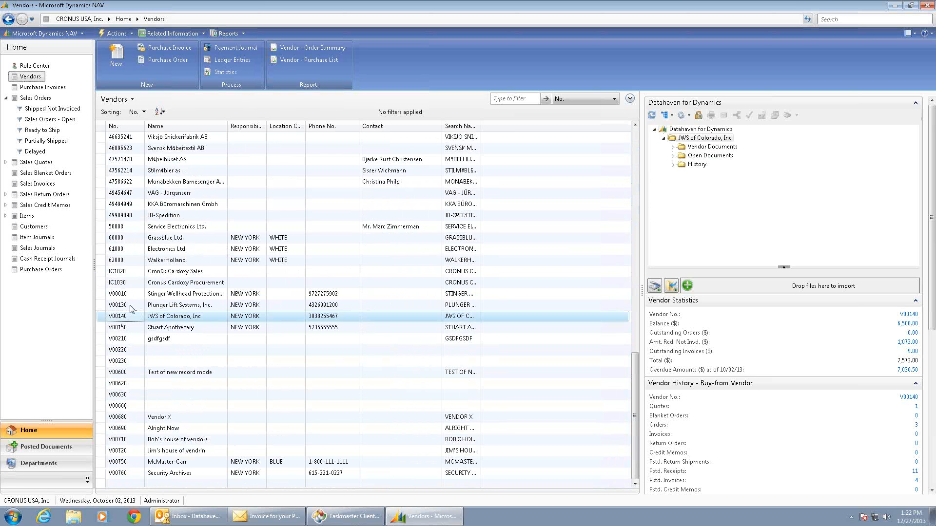
left_click(223, 61)
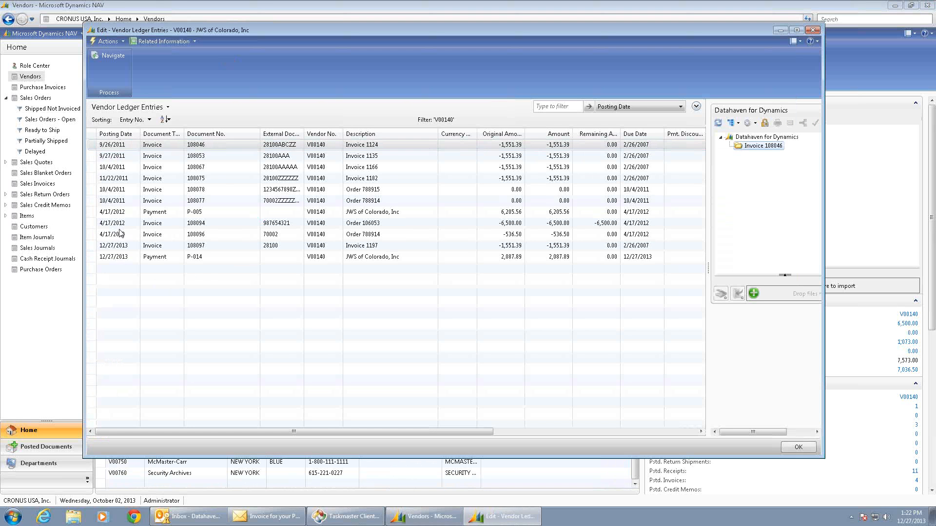
Inspect the documents attached to invoice ledger entries 108096 and 108097, widening the document pane for readability.
left_click(119, 232)
left_click(739, 155)
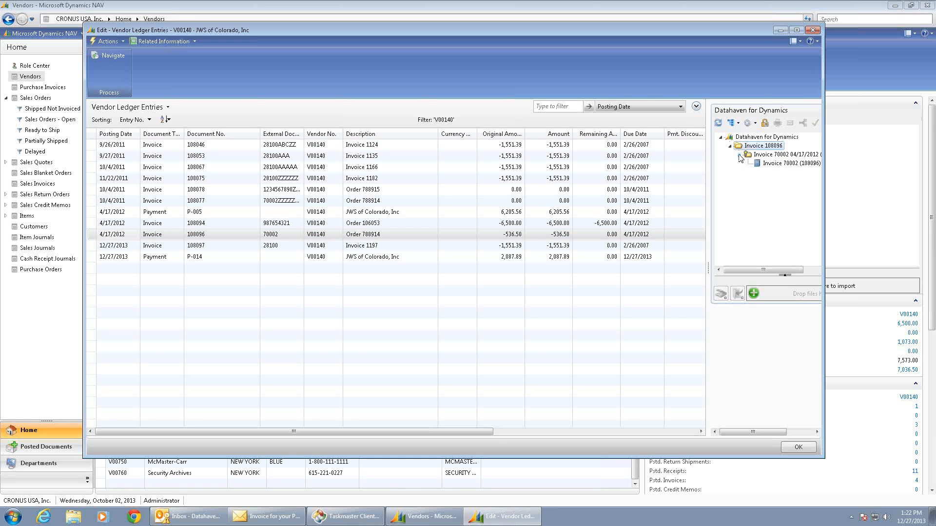
left_click(775, 164)
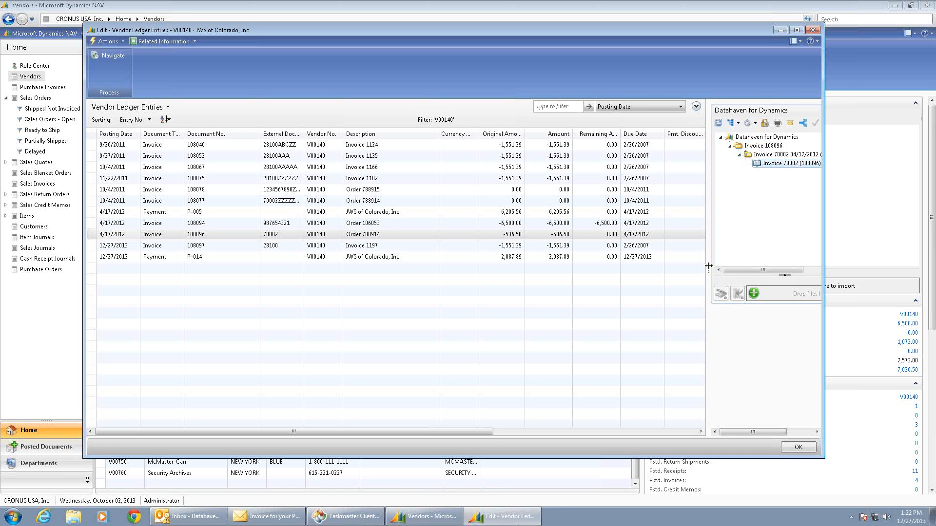
left_click_drag(670, 270, 598, 276)
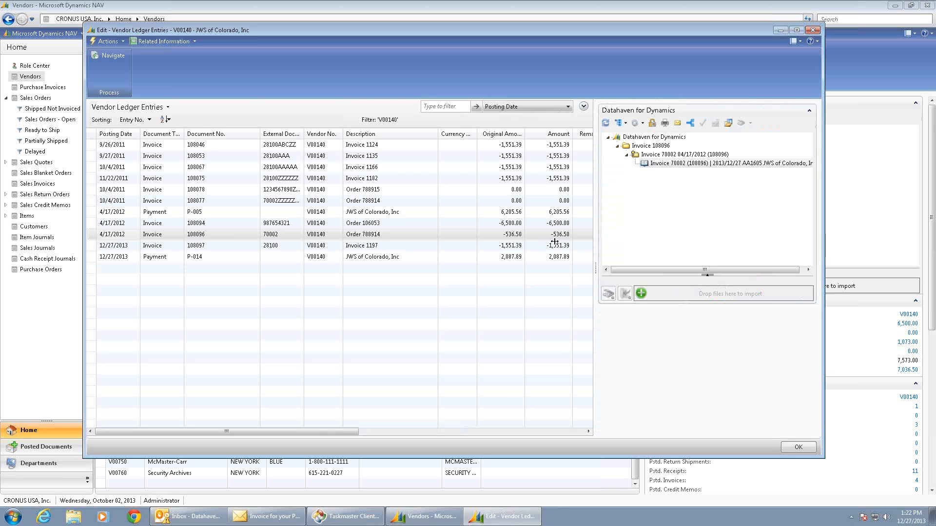
left_click(133, 246)
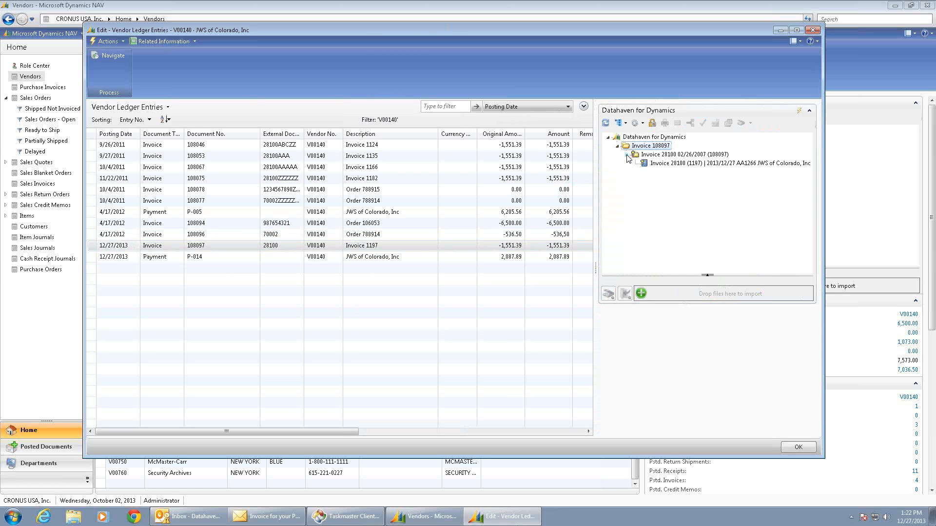
Review the invoices and supporting purchase order 788914 linked to payment entry P-014, and close the ledger entries.
left_click(121, 258)
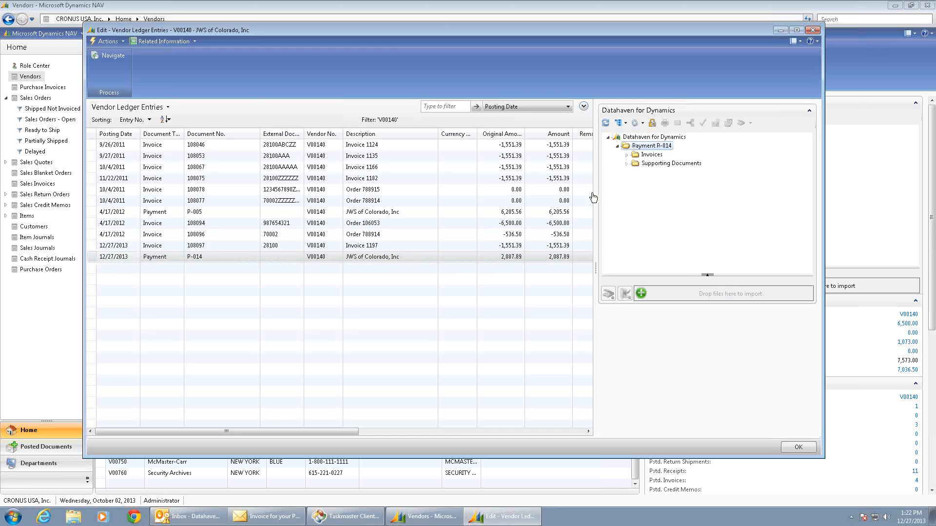
left_click(627, 154)
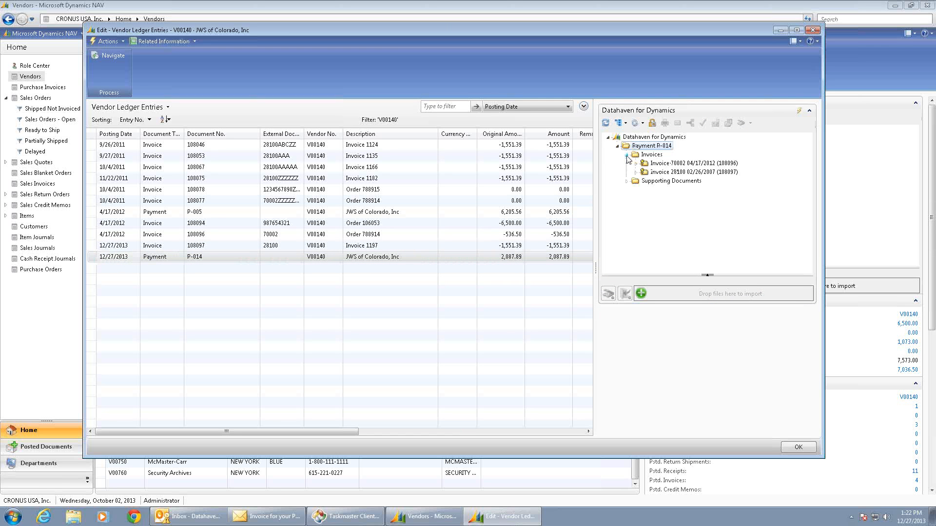
left_click(627, 181)
left_click(636, 163)
left_click(636, 181)
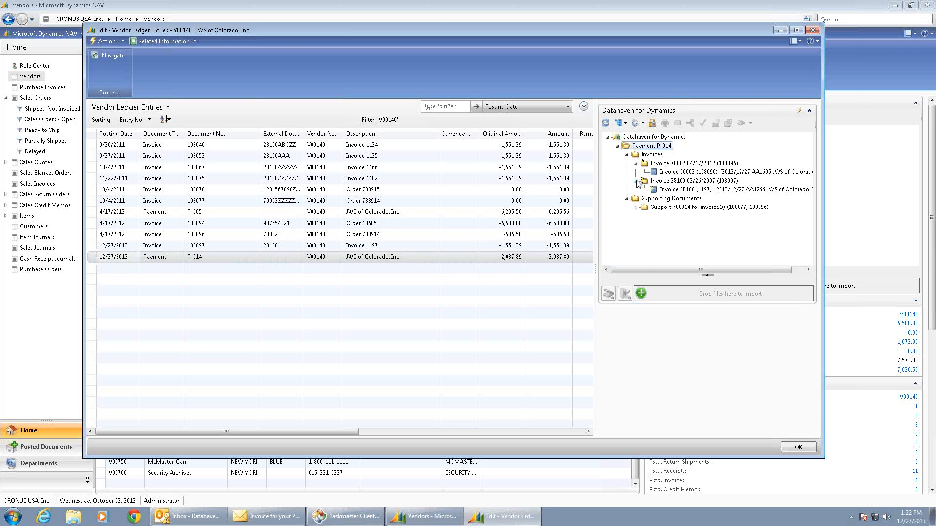
left_click(636, 207)
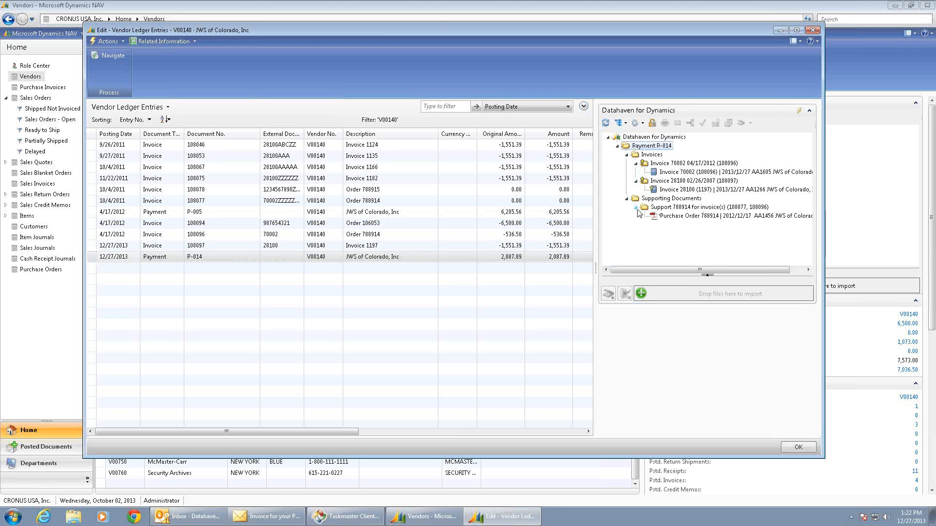
left_click(686, 216)
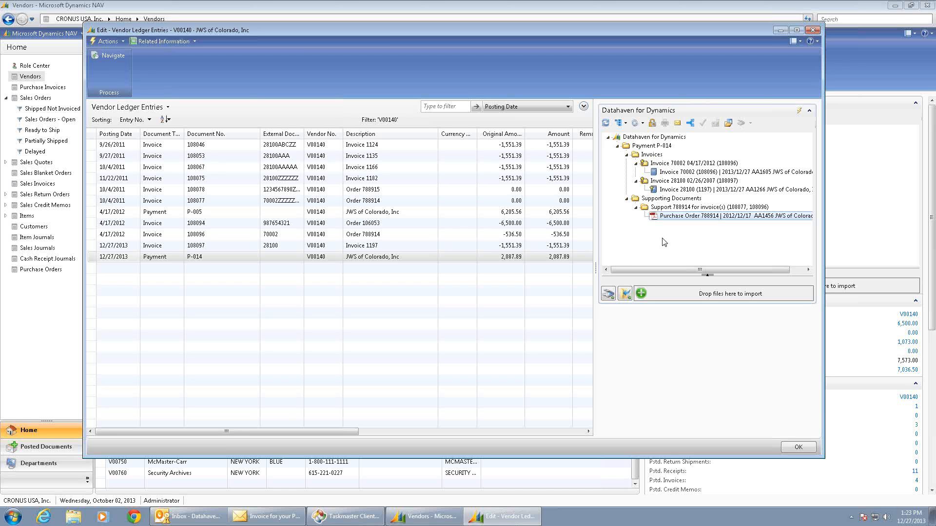
left_click(799, 449)
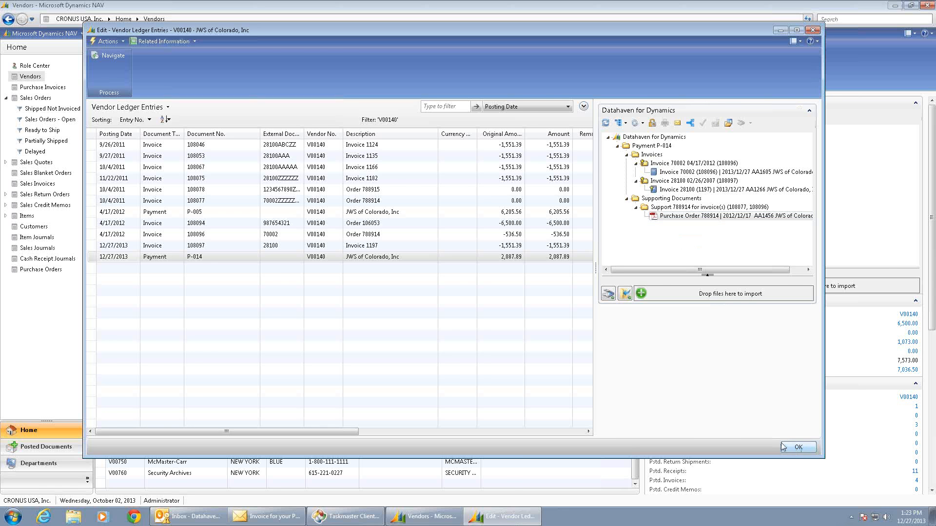